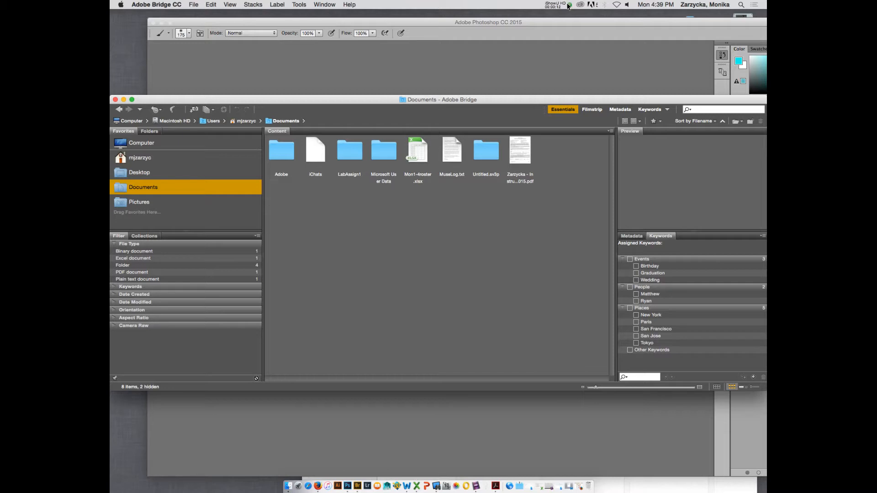
Minimize the Photoshop window and move the Bridge window aside to uncover the drives on the desktop.
click(315, 22)
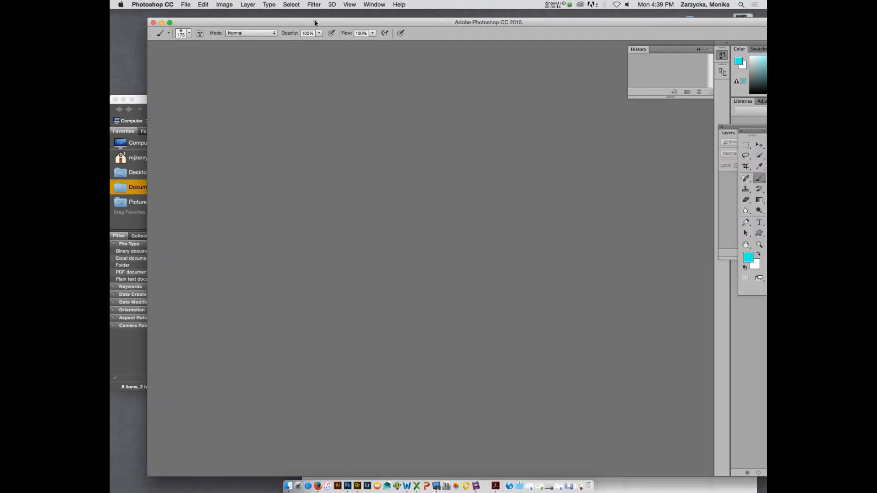
click(160, 22)
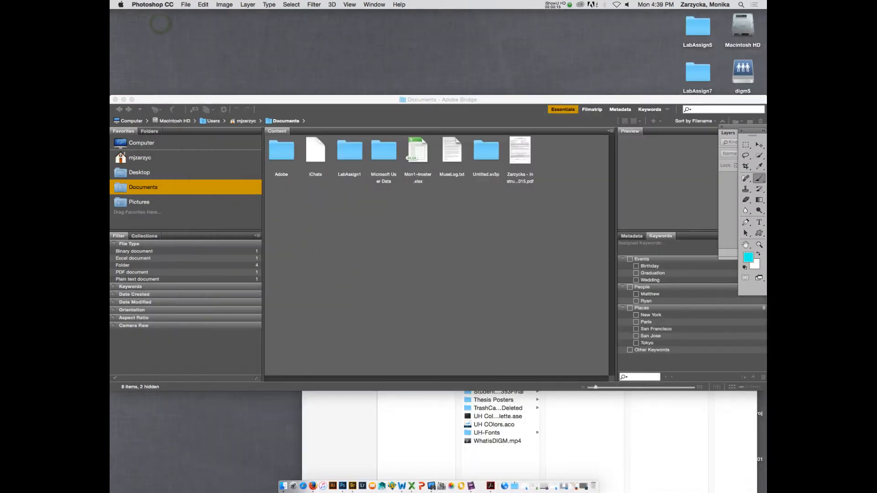
drag(757, 98, 628, 95)
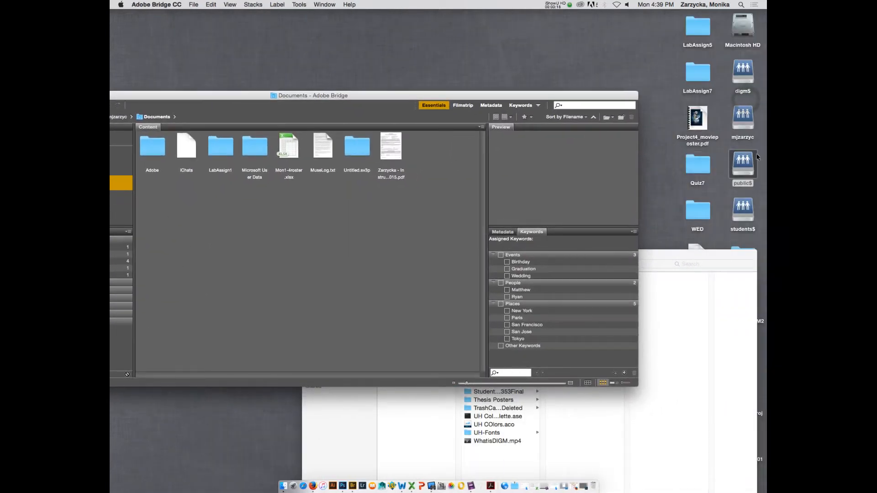
Open the LabAssign7 folder on the public$ drive, inside Lab_Materials and DIGM 2350.
click(744, 163)
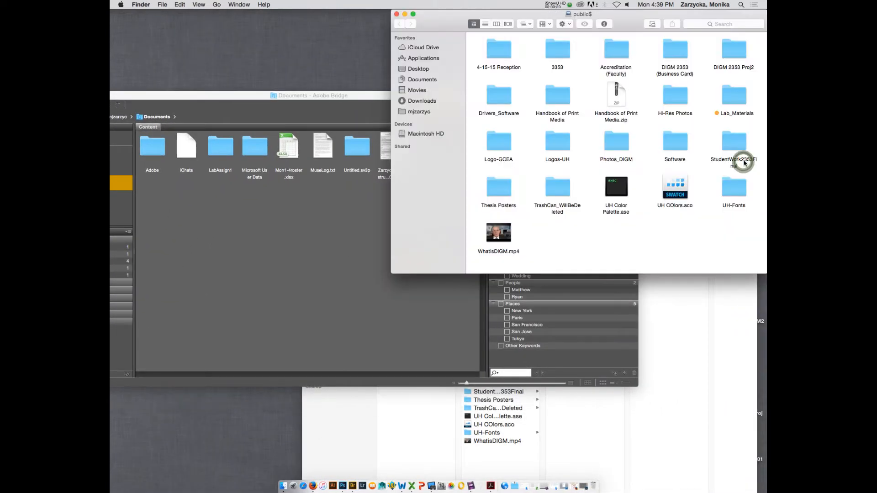
drag(675, 14, 526, 38)
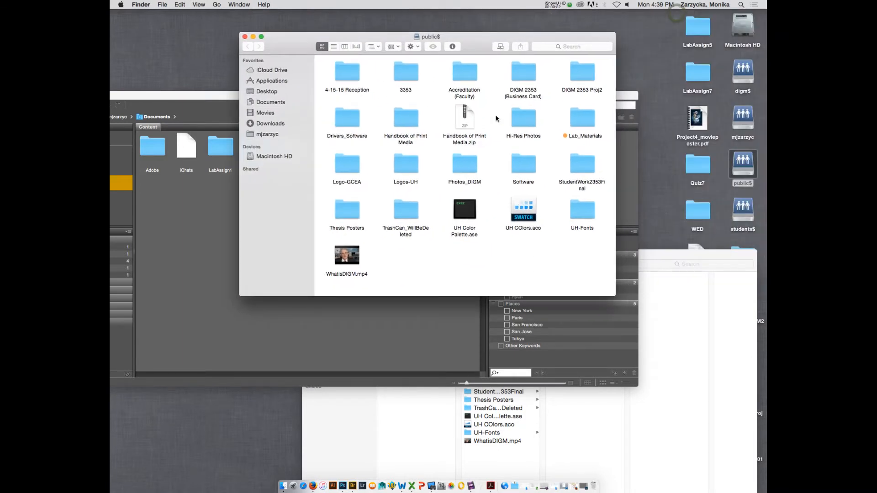
double_click(583, 118)
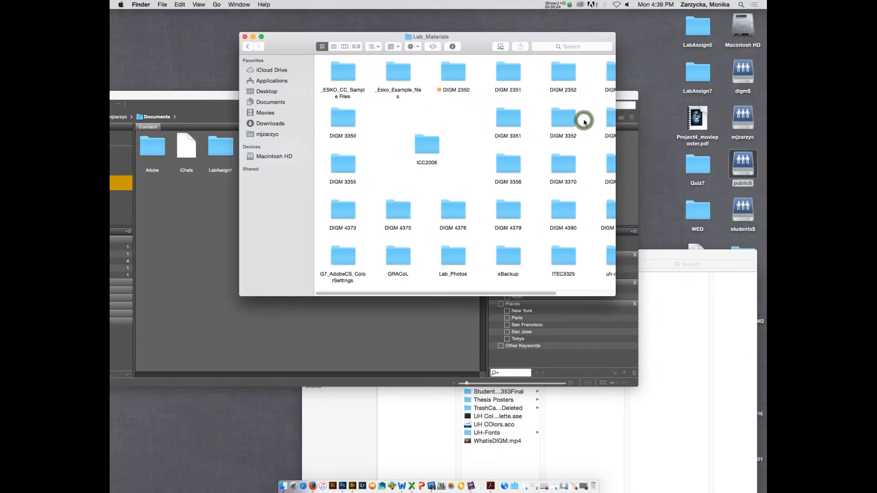
double_click(450, 72)
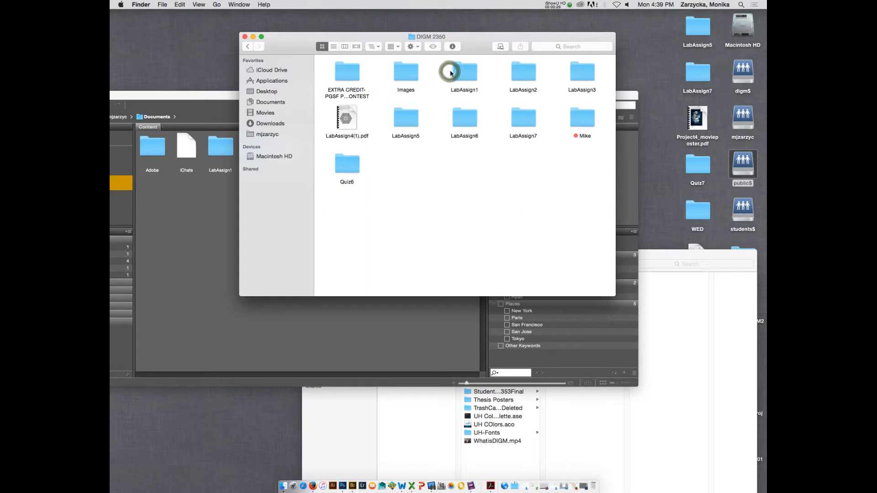
click(524, 115)
double_click(524, 114)
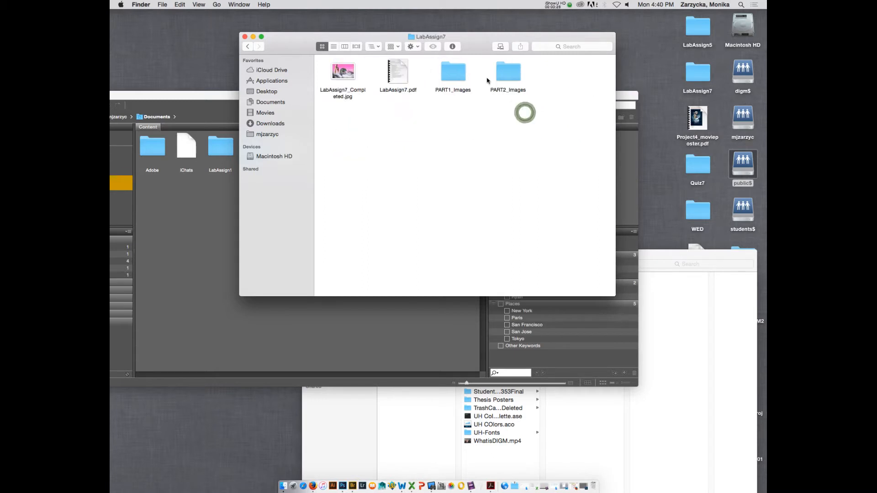
Leave the LabAssign7 folder, show the home folder's contents, and close that Finder window.
click(247, 46)
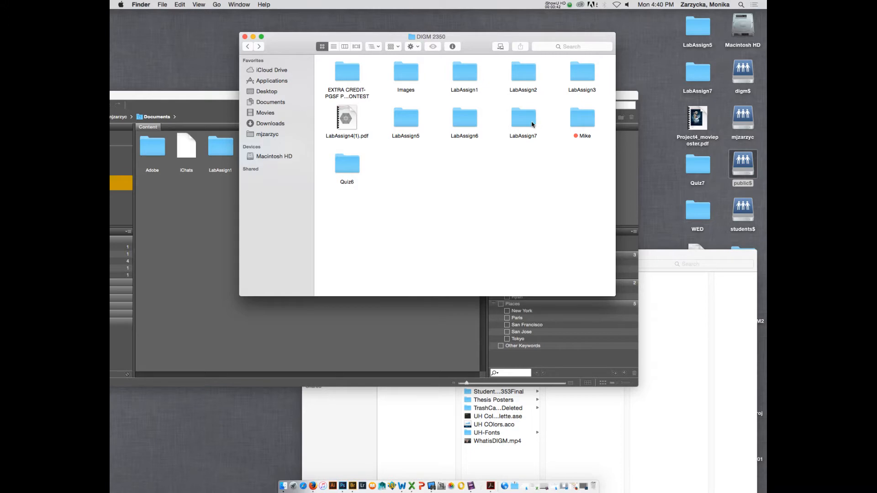
click(268, 135)
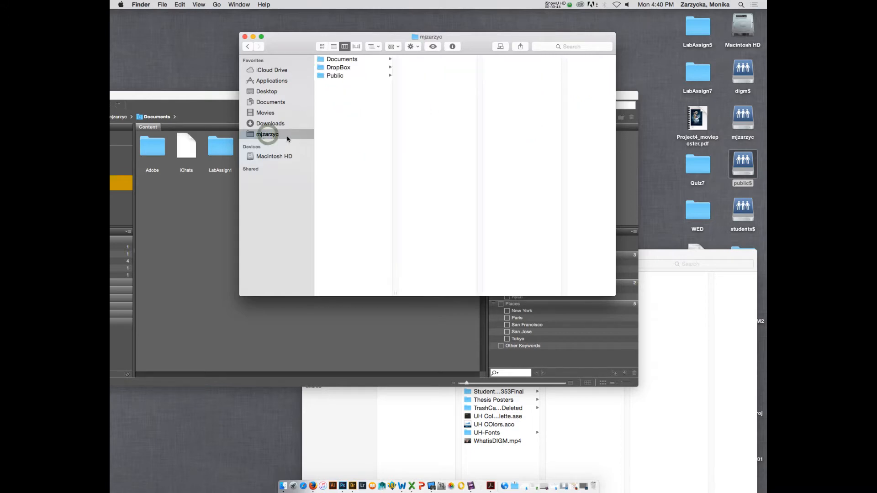
click(245, 37)
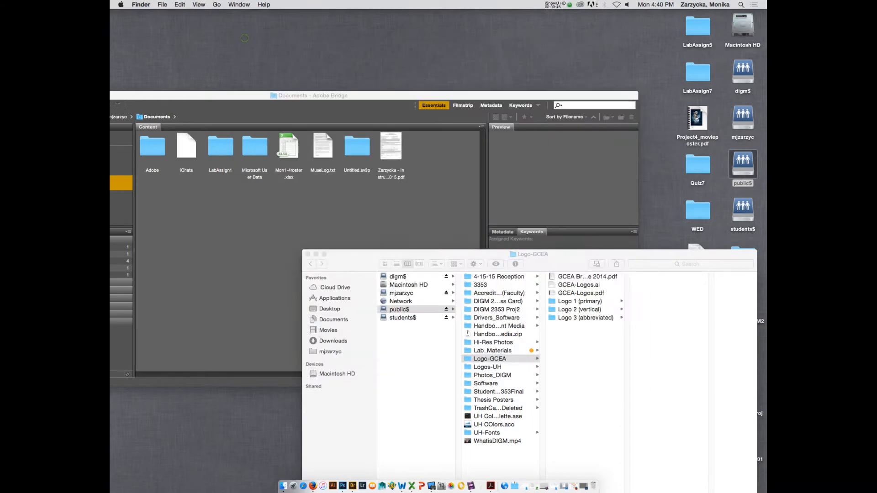
Move the Logo-GCEA window off the desktop icons, and check the contents of the Assign6_M2 desktop folder before closing it.
drag(724, 254, 622, 252)
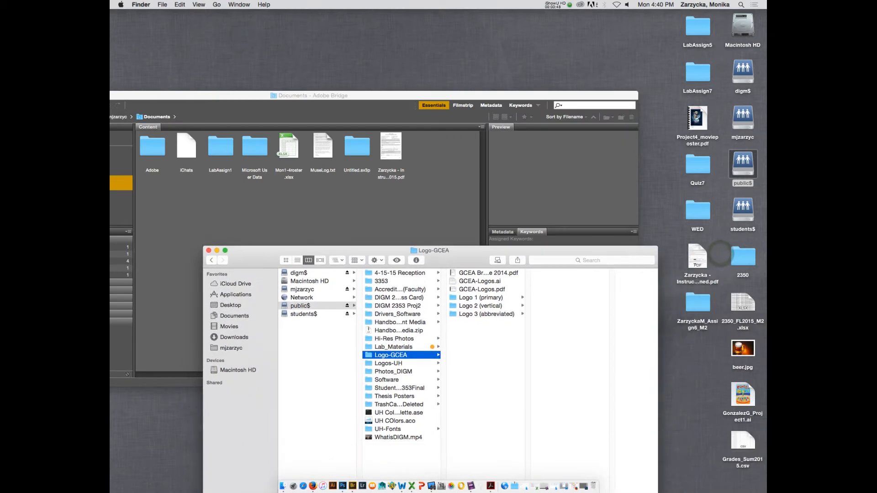
double_click(698, 303)
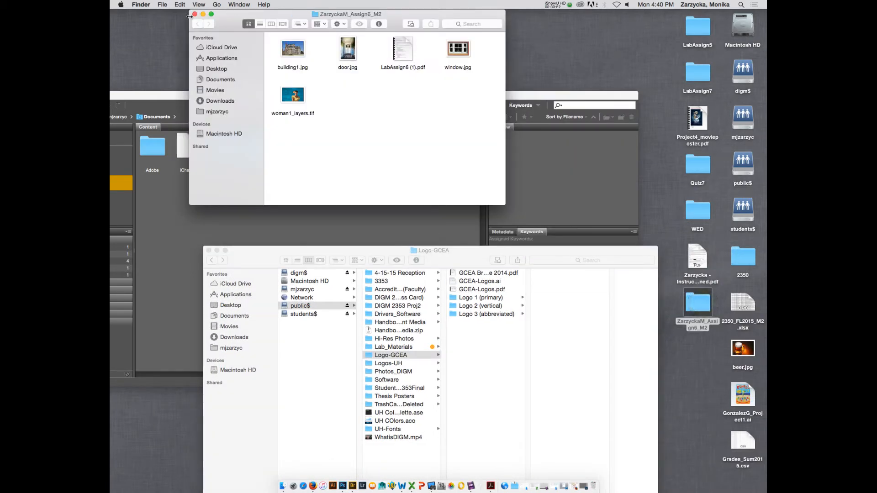
click(195, 14)
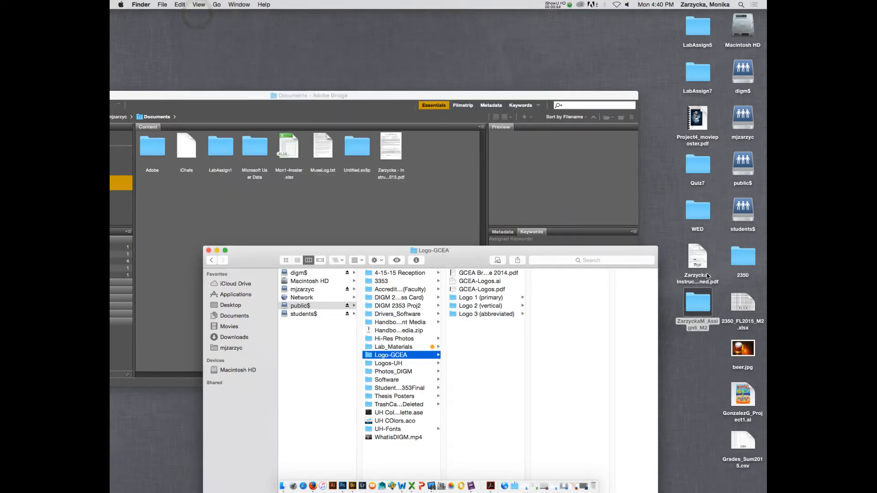
In the desktop's LabAssign7 folder, rename the personal Assign7 subfolder so that its name ends in _W.
double_click(697, 72)
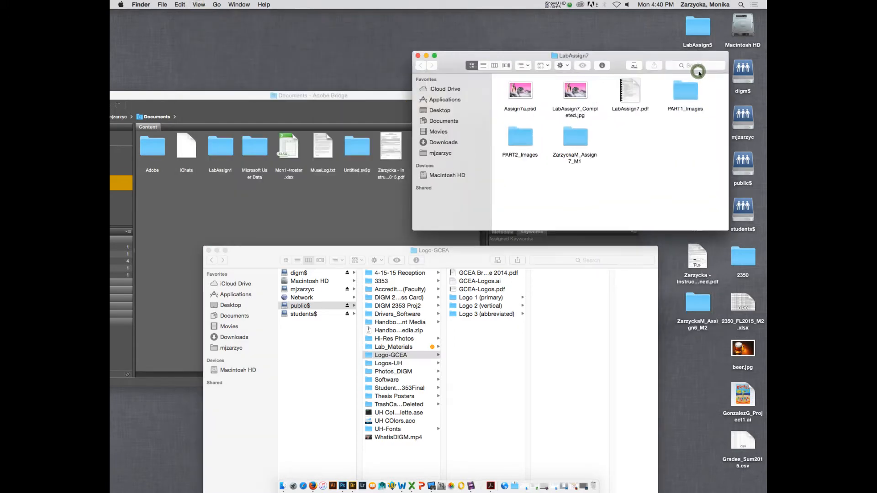
click(578, 139)
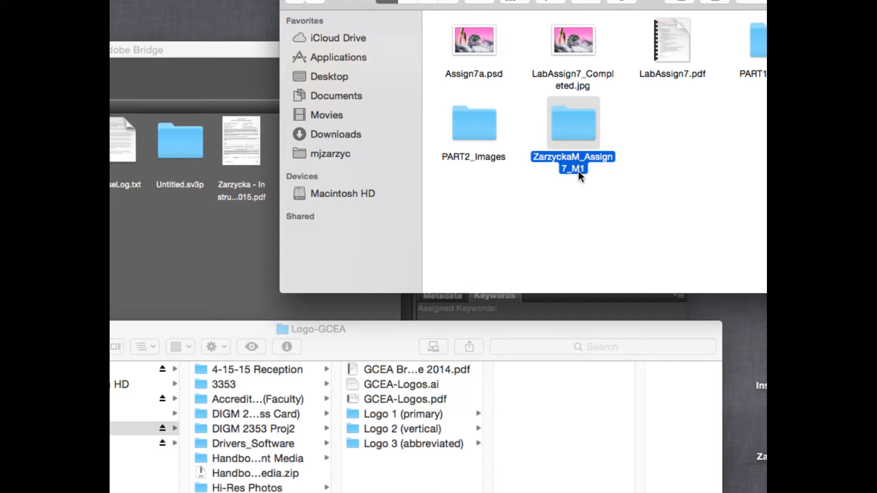
click(581, 169)
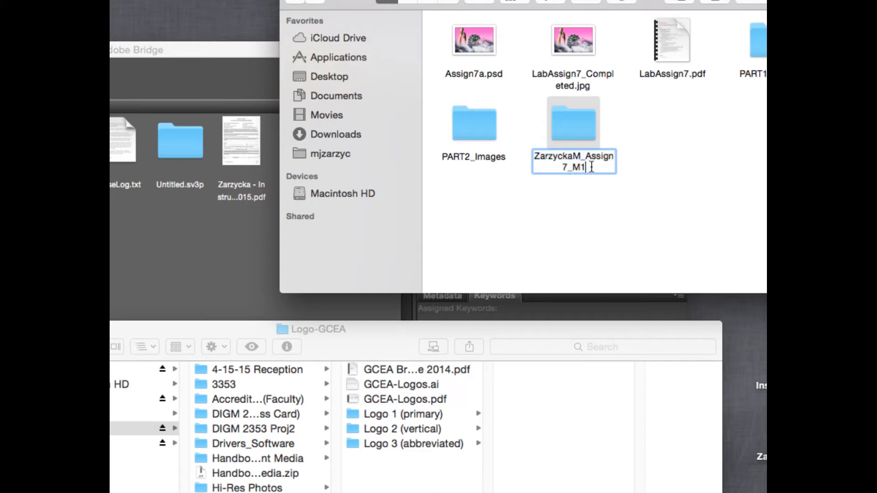
drag(586, 168, 580, 168)
text(2)
drag(593, 167, 573, 167)
text(W)
key(Return)
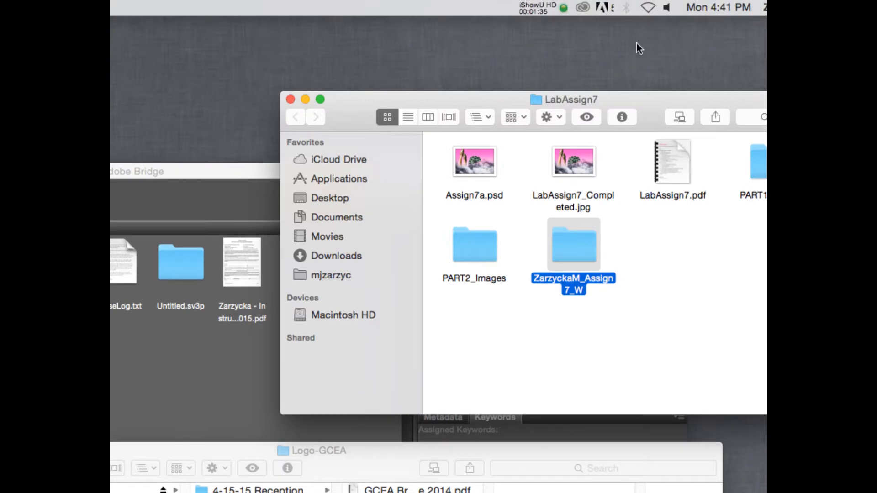
View the whole LabAssign7_Completed.jpg image from the LabAssign7 folder in Preview, then close it.
drag(669, 59, 629, 72)
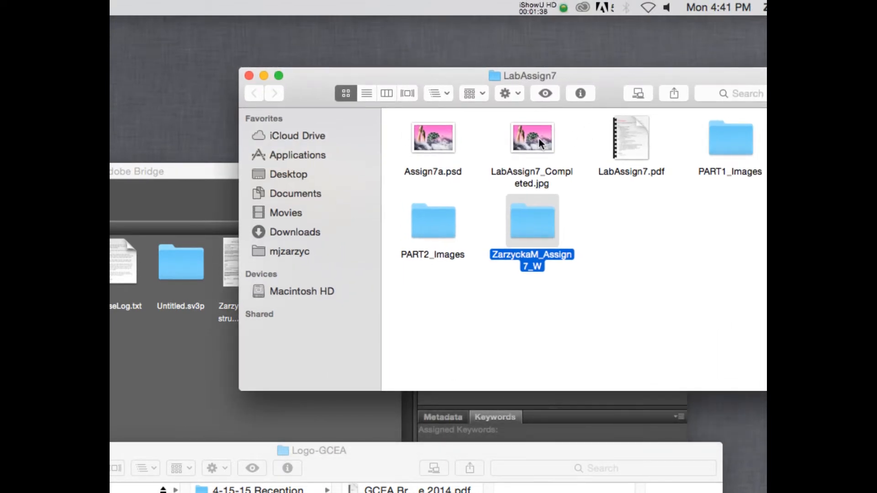
drag(593, 86, 542, 59)
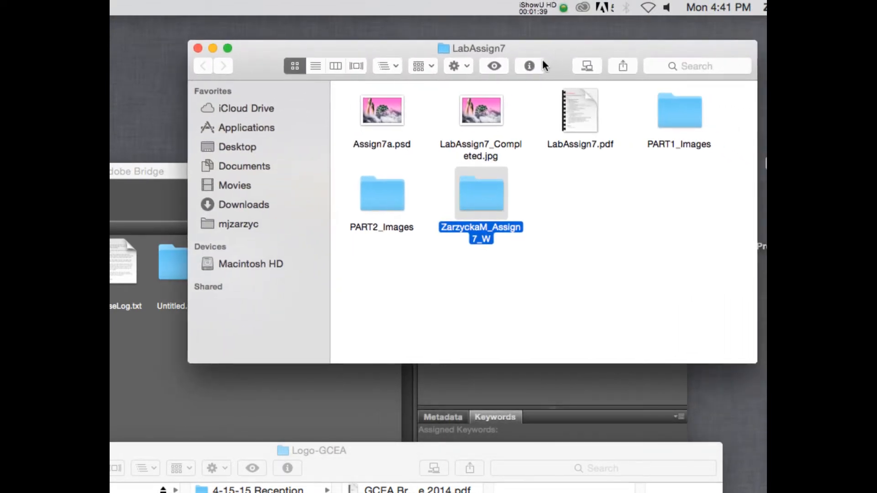
double_click(491, 117)
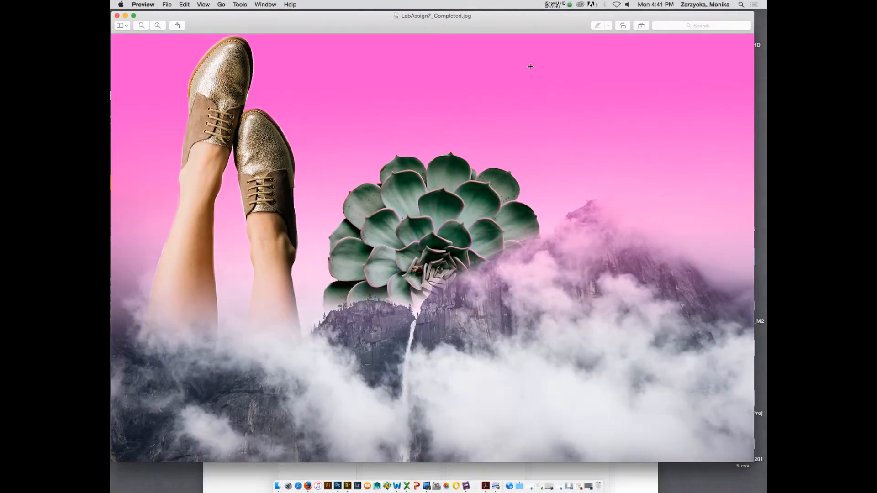
key(super+minus)
key(super+minus)
key(super+minus)
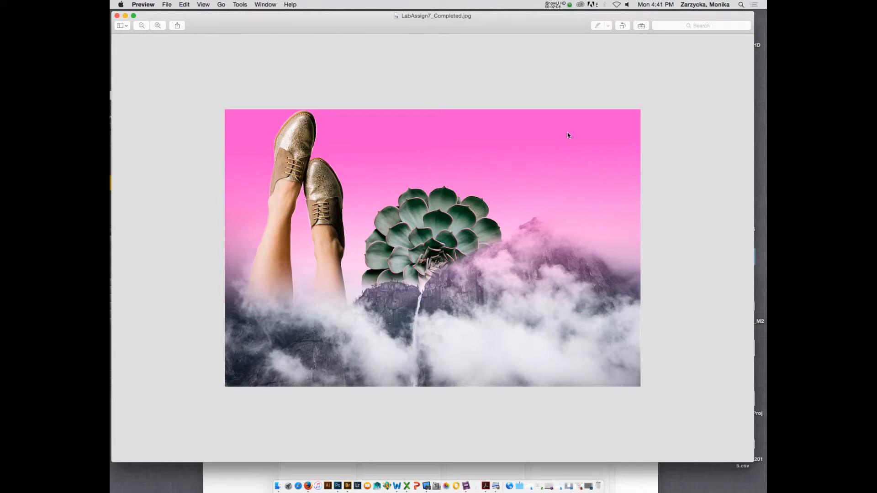
click(117, 16)
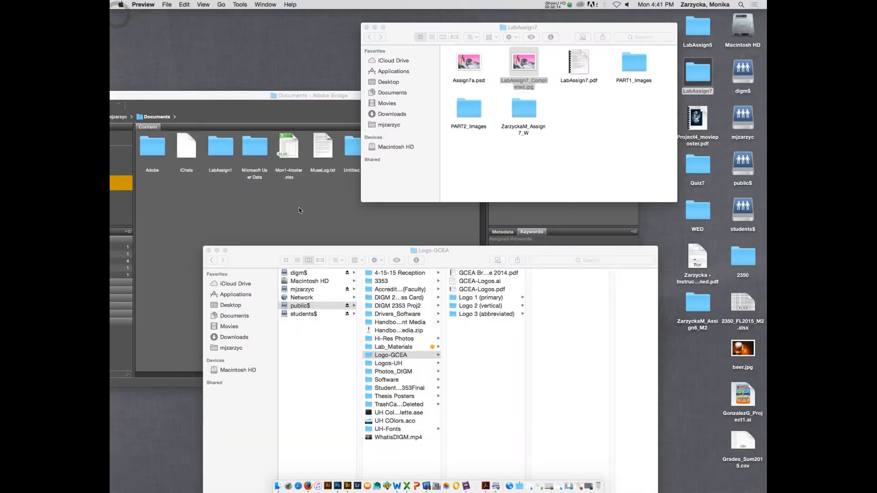
Switch to Adobe Bridge and open the LabAssign7 folder from the Desktop location.
click(300, 210)
double_click(299, 96)
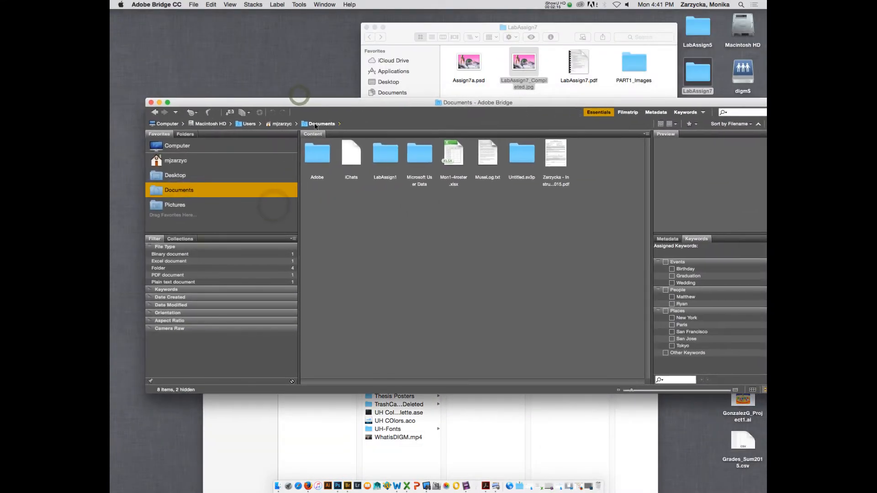
click(174, 146)
click(179, 192)
click(180, 176)
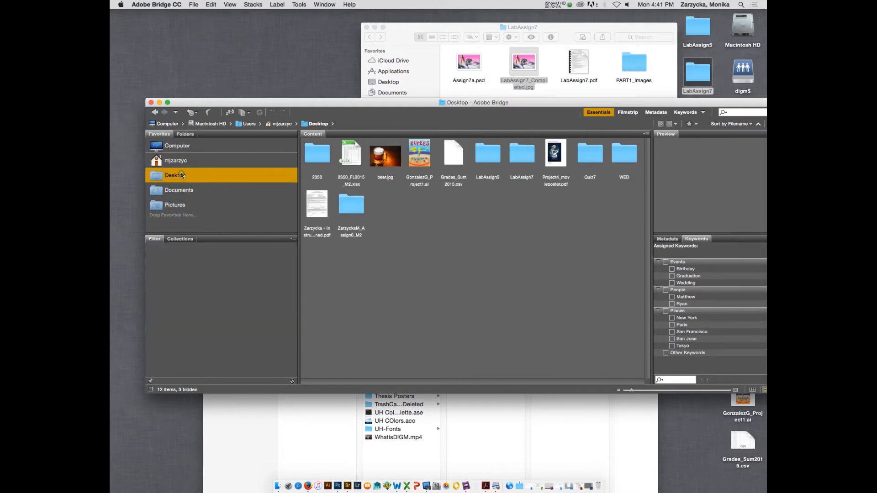
double_click(525, 154)
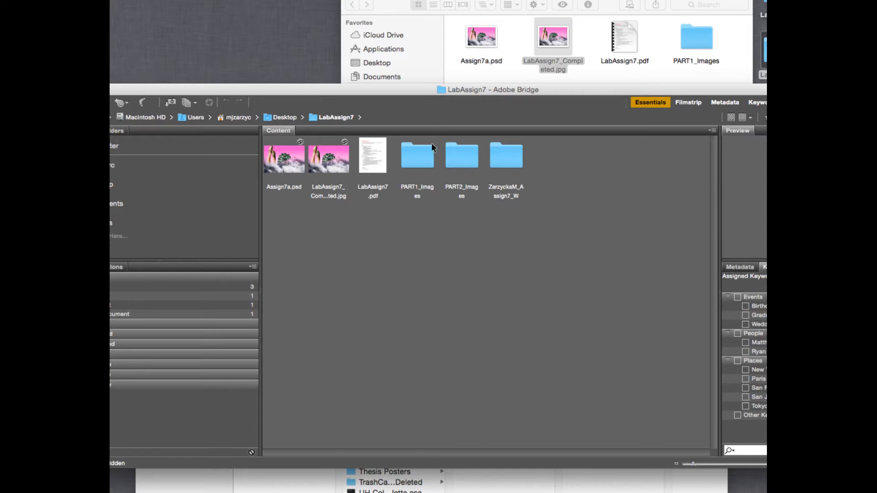
Open LabAssign7.pdf in Acrobat, dismiss the assistive reading dialog, and look through the assignment instructions.
click(366, 163)
double_click(367, 160)
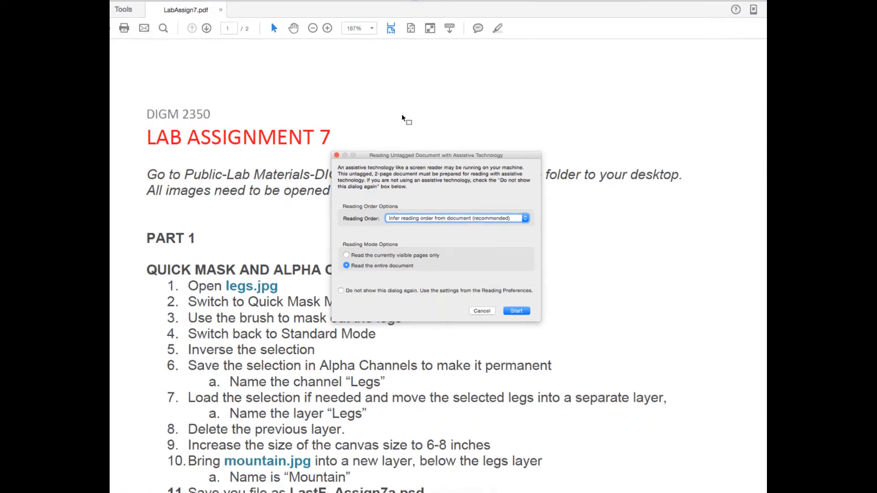
click(482, 311)
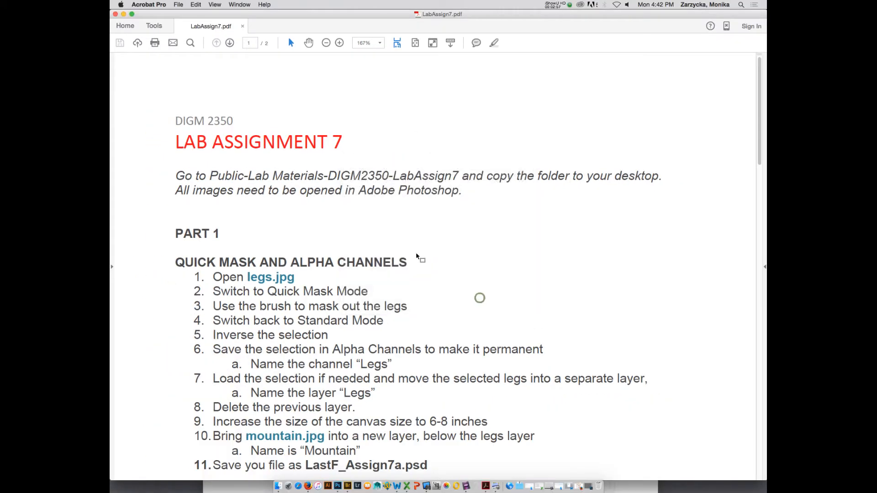
scroll(430, 262, down, 10)
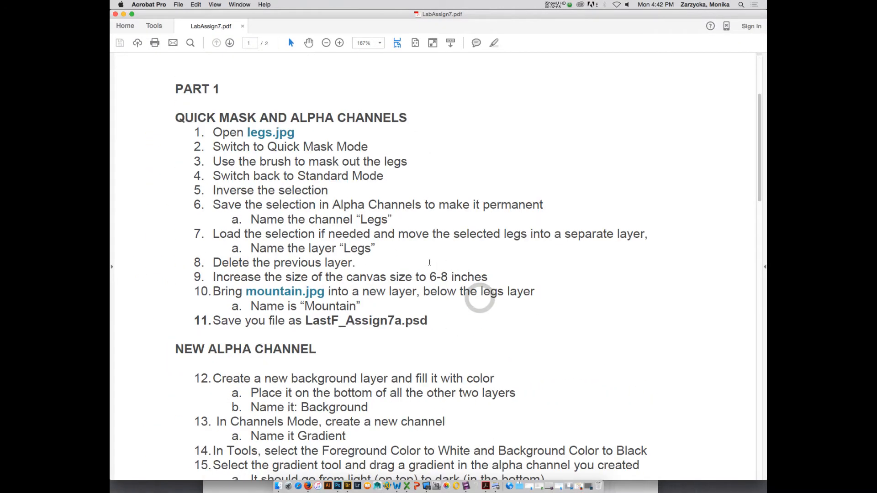
scroll(430, 262, down, 12)
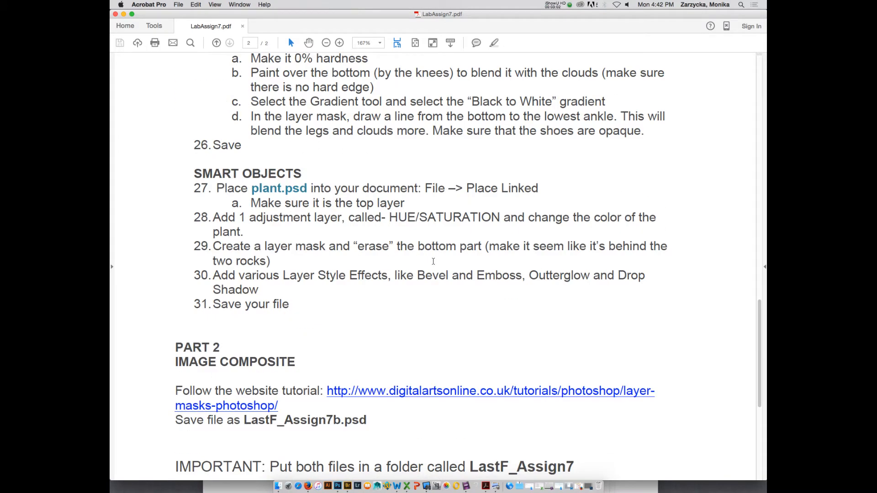
scroll(433, 261, up, 20)
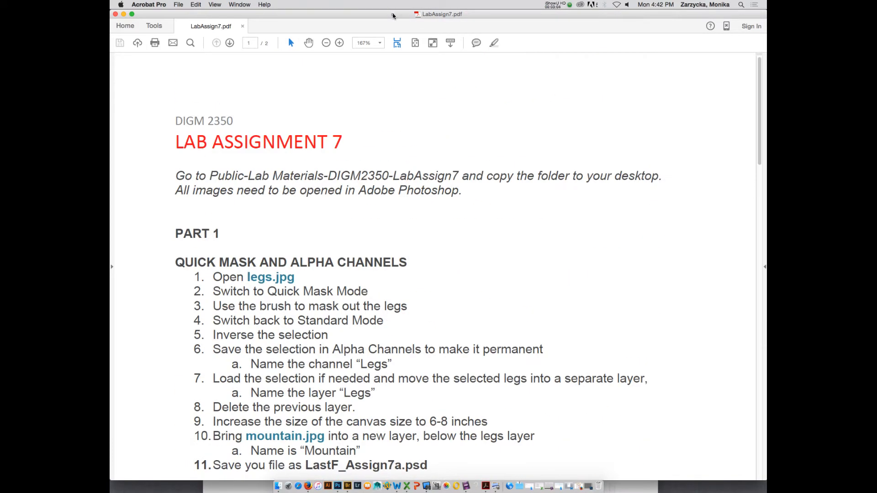
Switch back to Bridge and check the images in the PART1_Images and PART2_Images folders, returning to LabAssign7.
drag(393, 16, 408, 174)
click(446, 159)
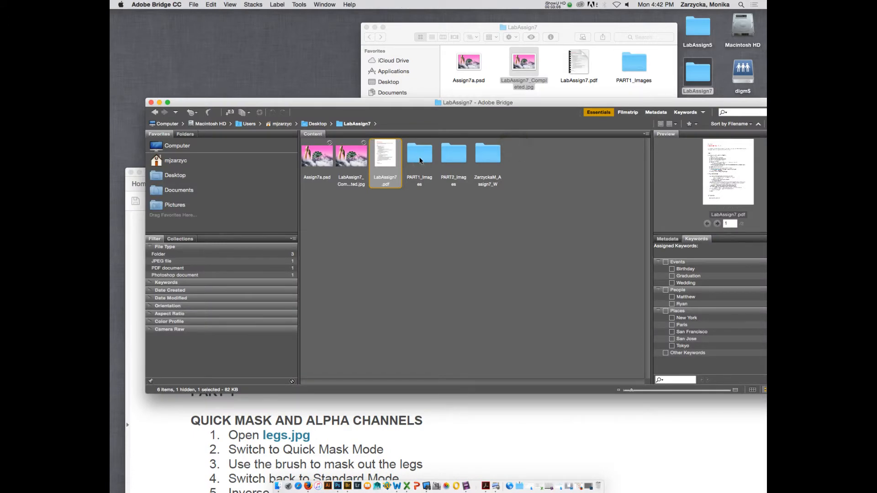
double_click(420, 160)
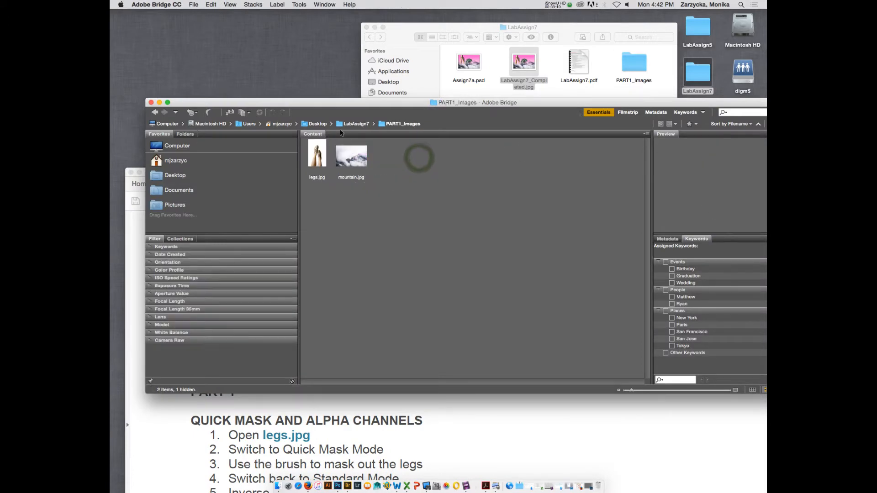
click(155, 112)
double_click(460, 160)
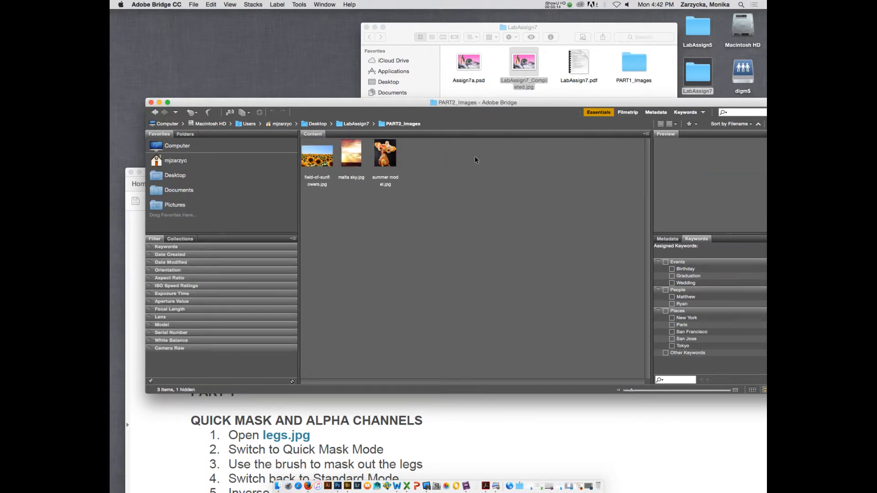
click(155, 112)
Bring the LabAssign7.pdf window forward in Acrobat, move it up, and examine the Part 2 Image Composite instructions.
click(333, 451)
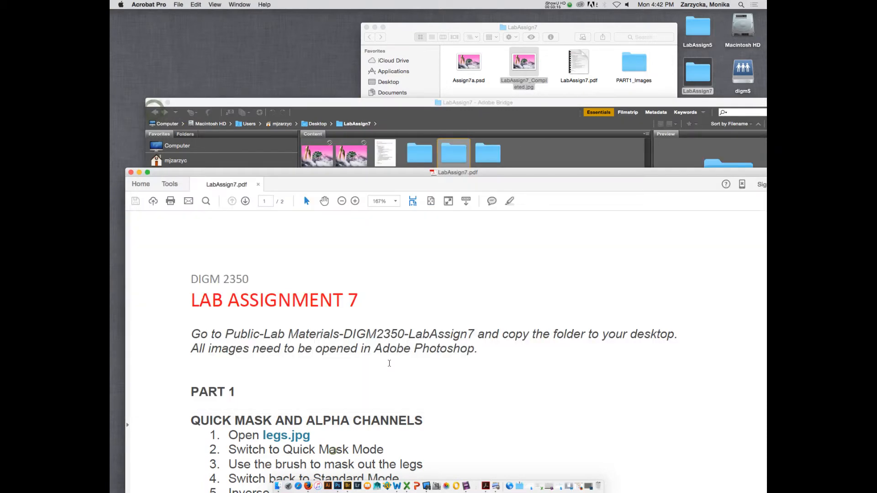
drag(417, 171, 379, 25)
scroll(421, 278, down, 20)
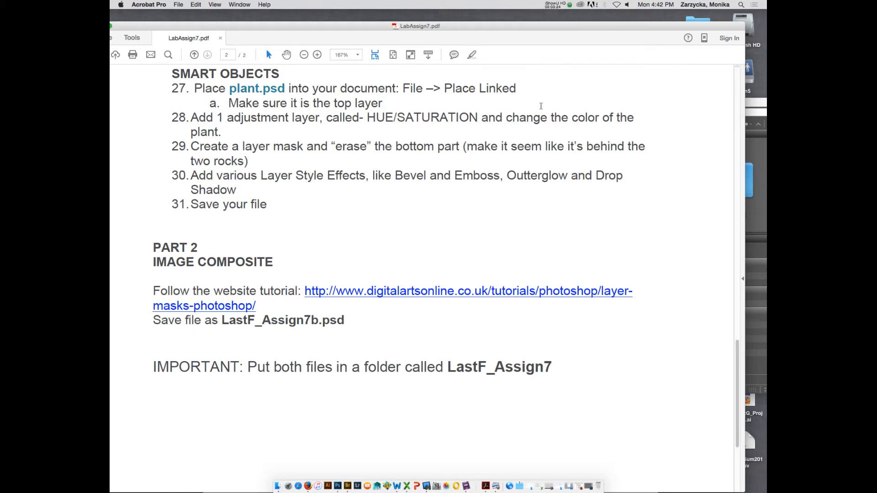
Look back through the Part 1 and Part 2 instructions in LabAssign7.pdf, and minimize the document window.
scroll(539, 82, up, 20)
scroll(450, 107, down, 20)
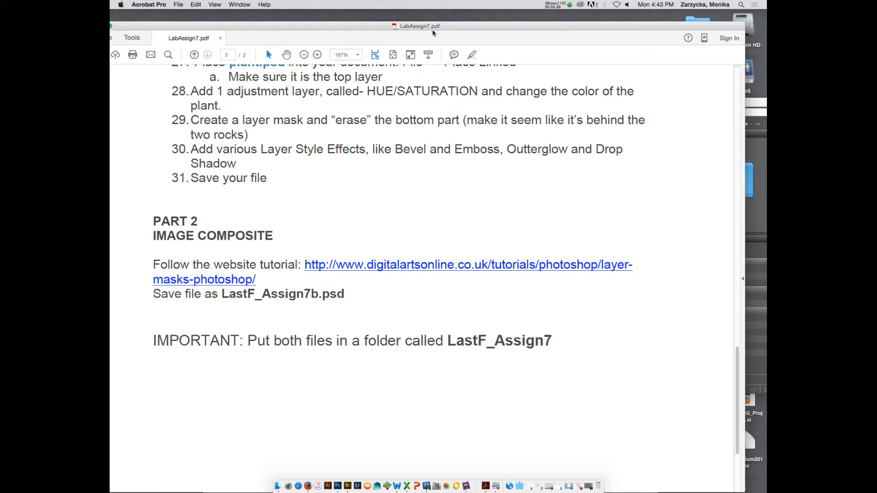
scroll(413, 170, up, 15)
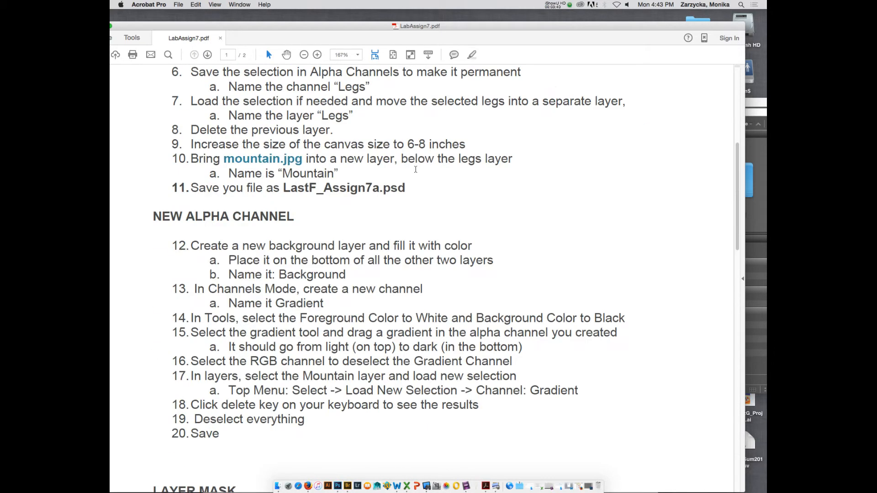
double_click(151, 24)
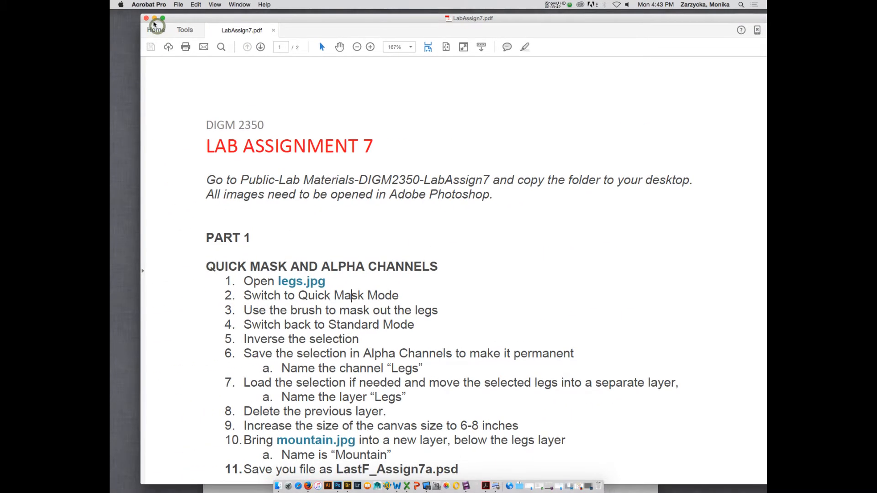
click(155, 21)
Switch to Bridge, open the PART1_Images folder, and move the Bridge window down to uncover the Finder folder.
click(480, 238)
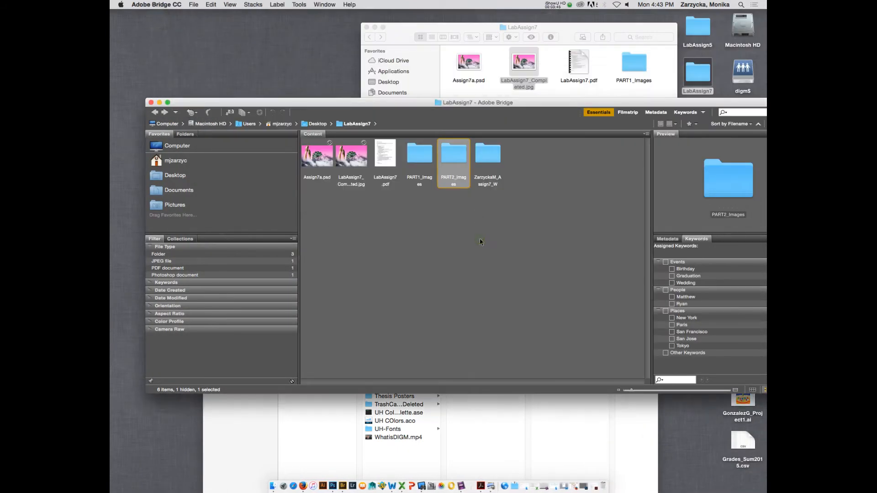
double_click(418, 160)
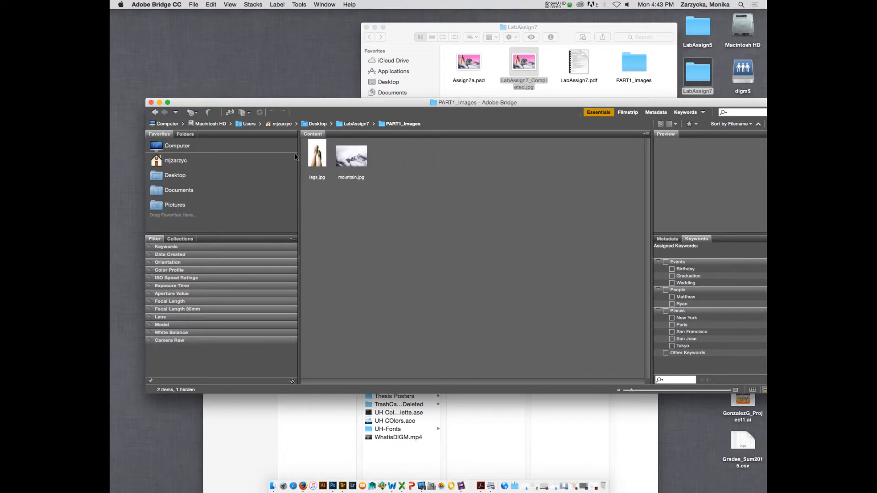
drag(461, 106, 456, 186)
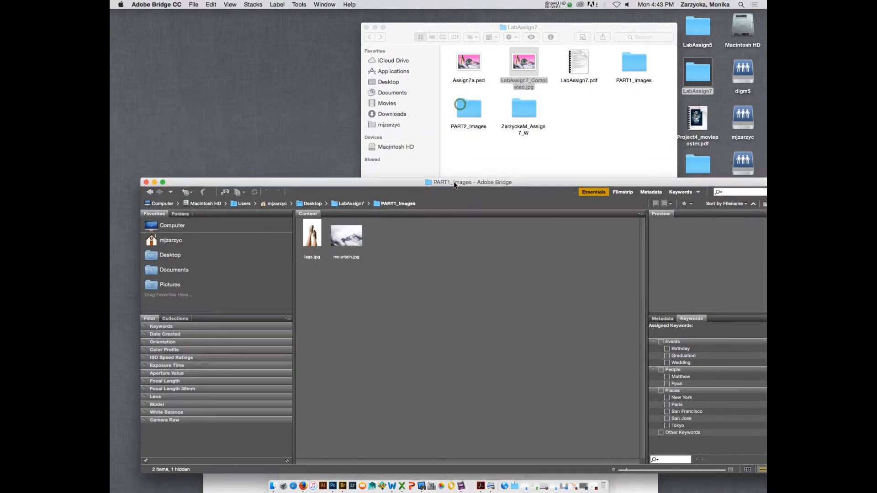
double_click(527, 114)
drag(469, 61, 473, 263)
Open legs.jpg in Photoshop, assigning the Adobe RGB (1998) profile to it.
double_click(307, 232)
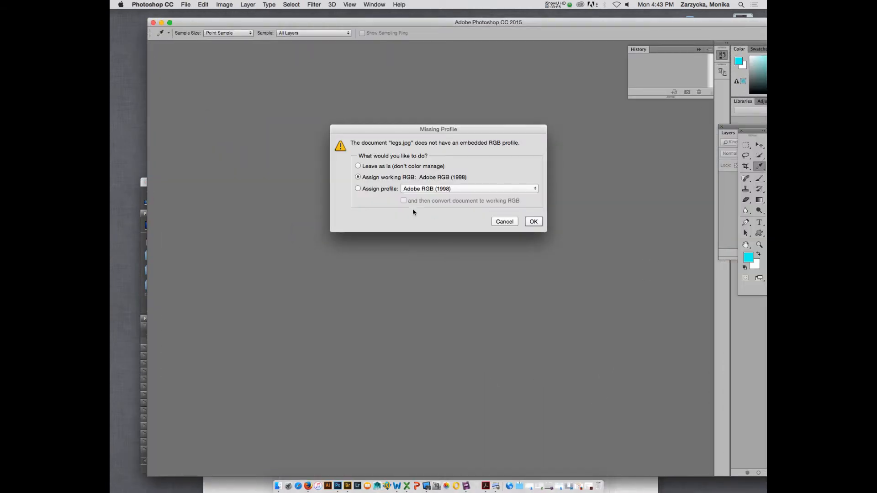
click(358, 189)
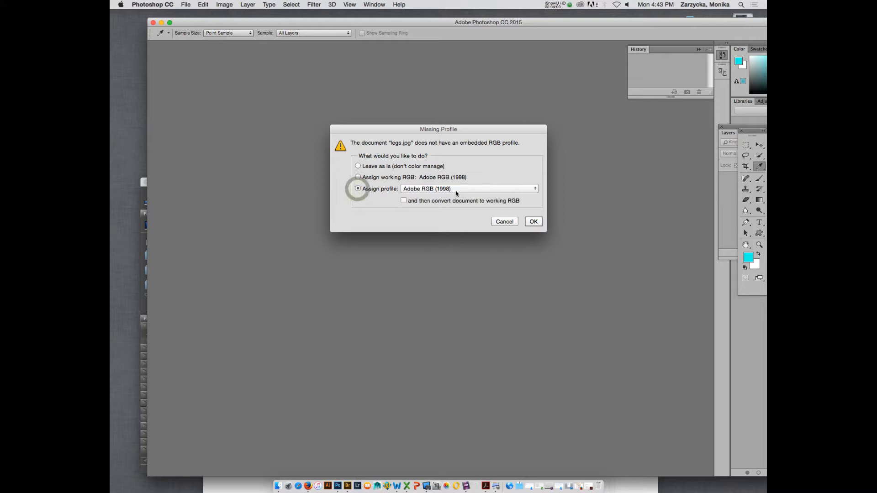
click(534, 222)
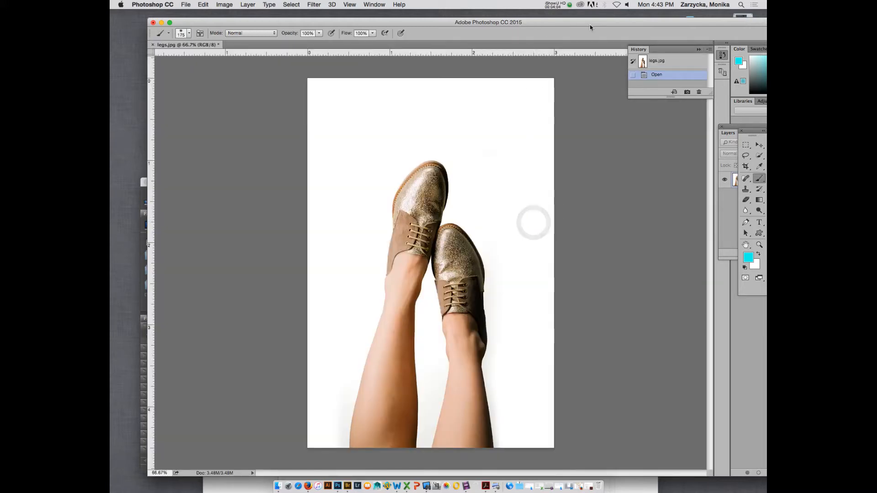
Arrange the Photoshop workspace by shifting the window left, placing the floating Tools panel beside the image, and moving the Layers panel.
drag(590, 28, 557, 28)
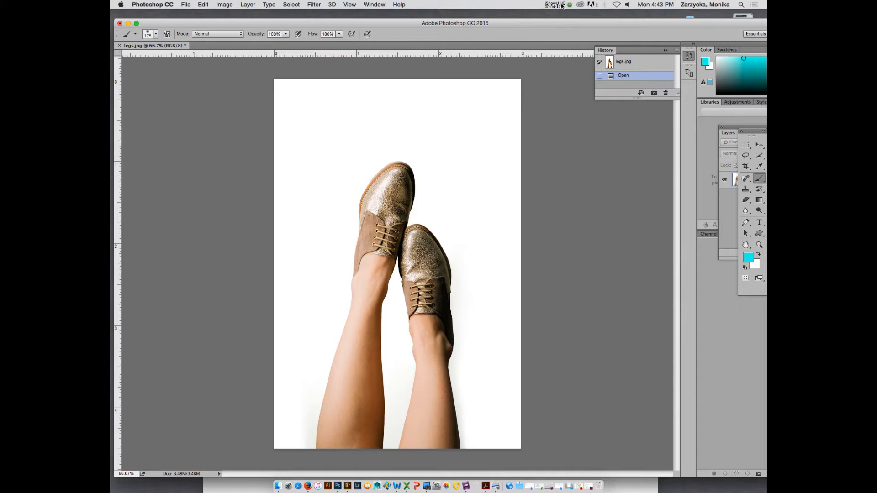
drag(756, 139, 211, 129)
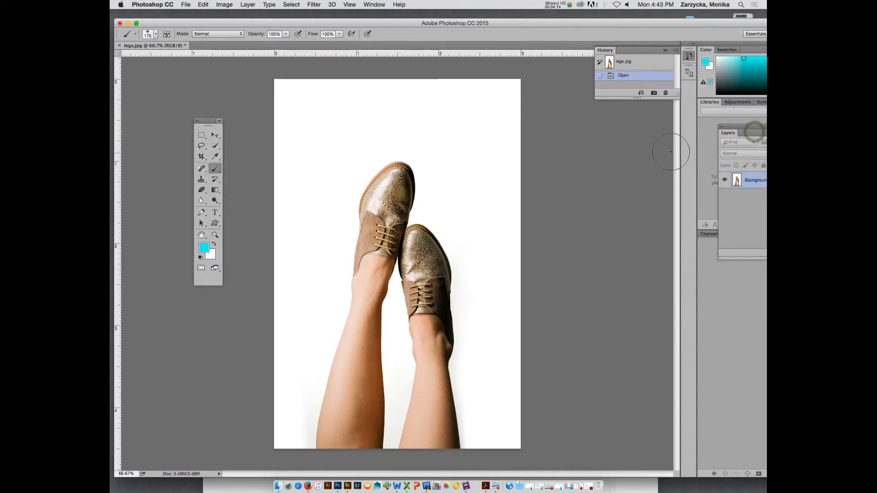
drag(736, 126, 714, 251)
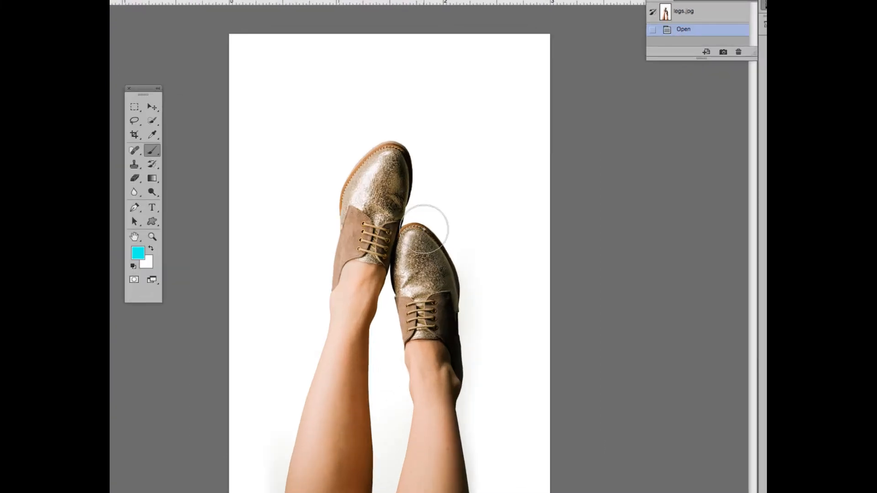
drag(150, 88, 211, 63)
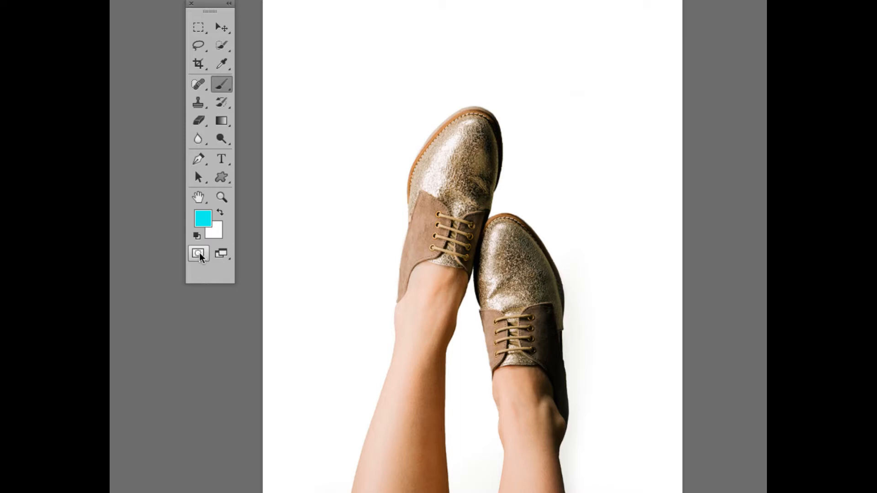
Enter Quick Mask mode and paint a dab on the upper shoe's toe with a 100 px brush at 100% hardness.
click(199, 253)
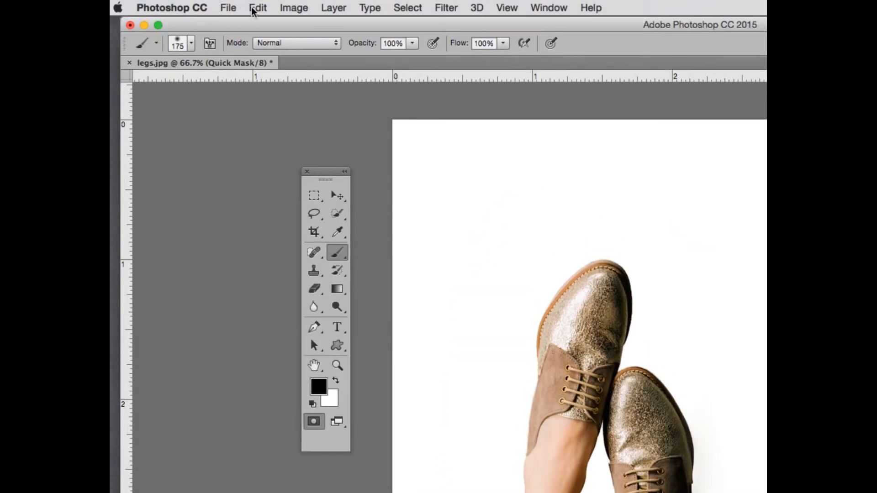
drag(507, 24, 474, 23)
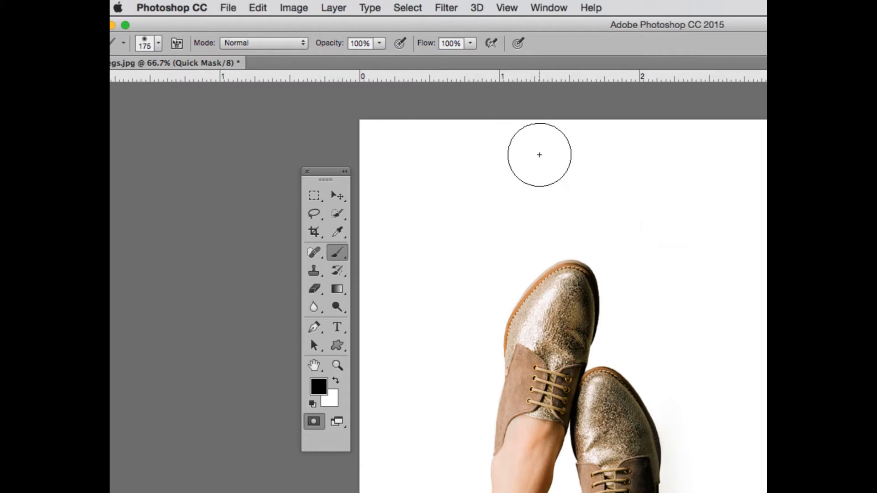
click(158, 44)
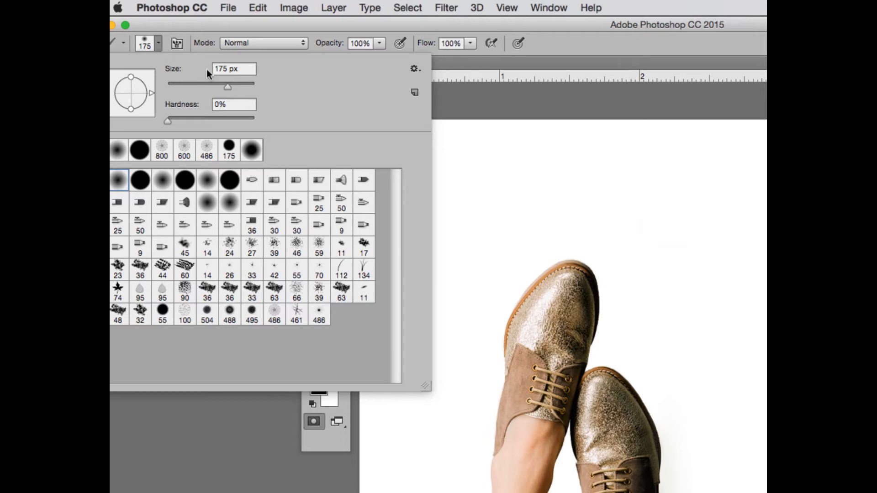
drag(230, 84, 211, 84)
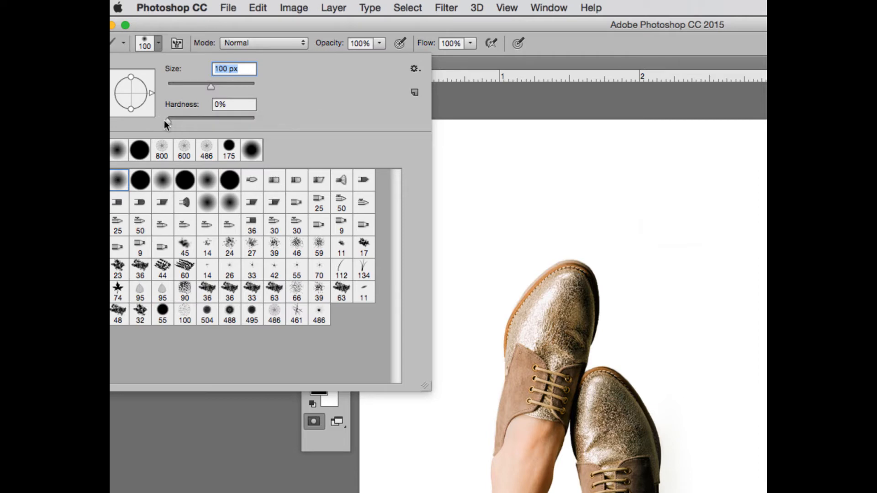
drag(167, 121, 326, 131)
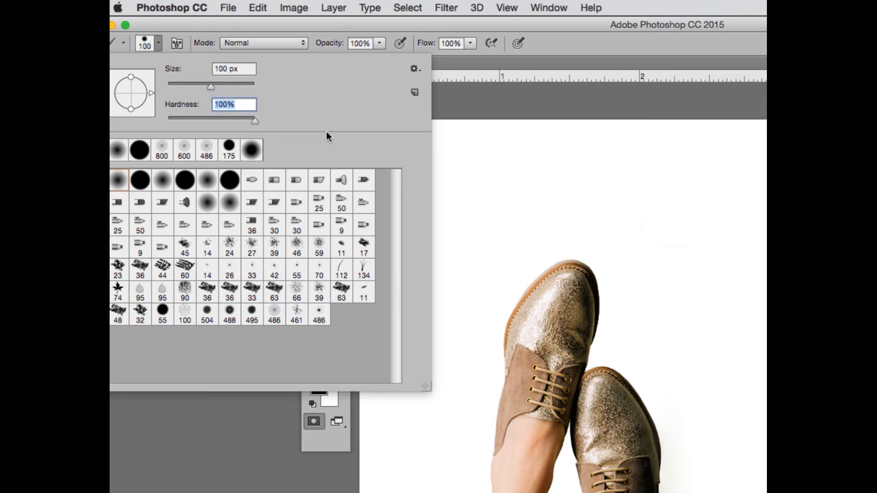
click(558, 317)
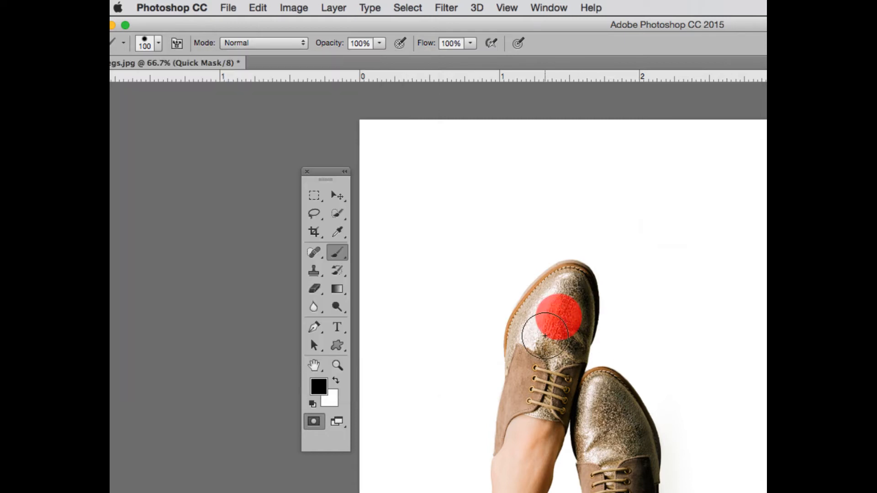
Try a 100 px brush dab at 0% hardness on the upper shoe's laces, and undo it.
click(159, 43)
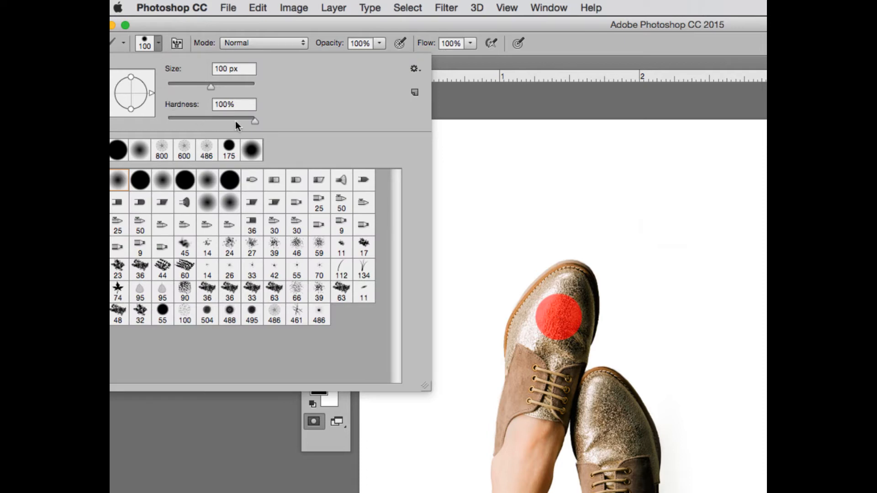
drag(254, 121, 142, 116)
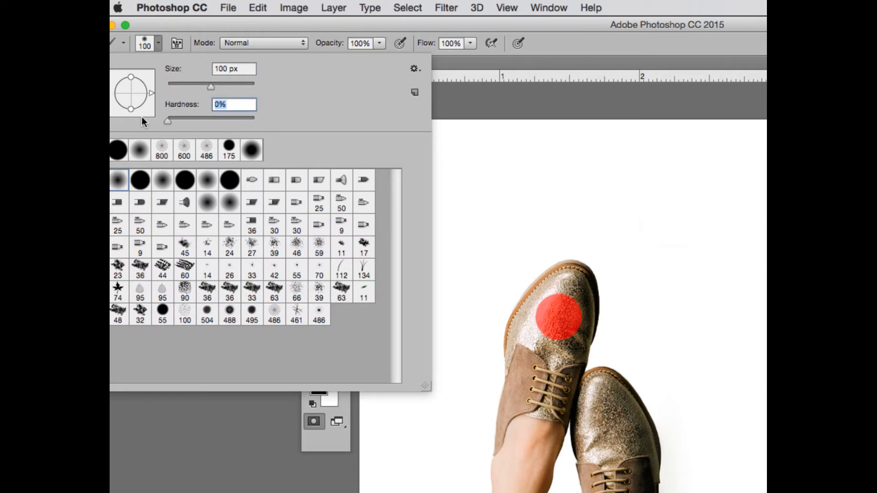
click(547, 382)
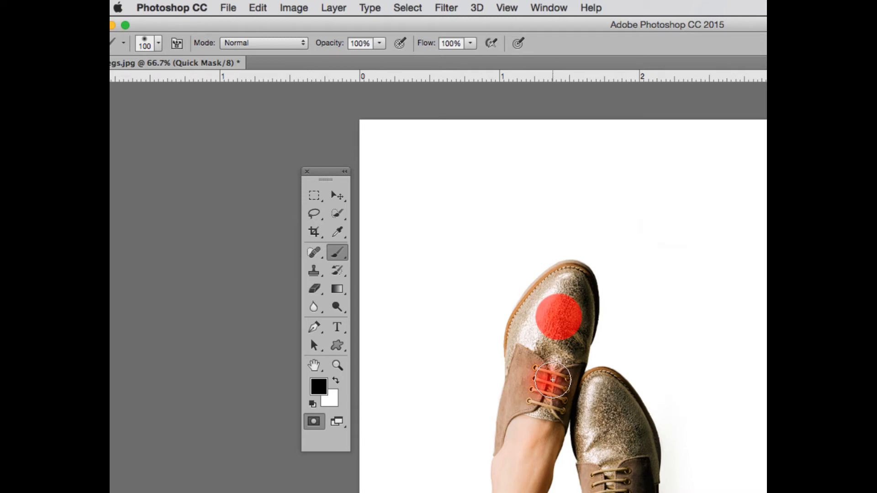
key(super+z)
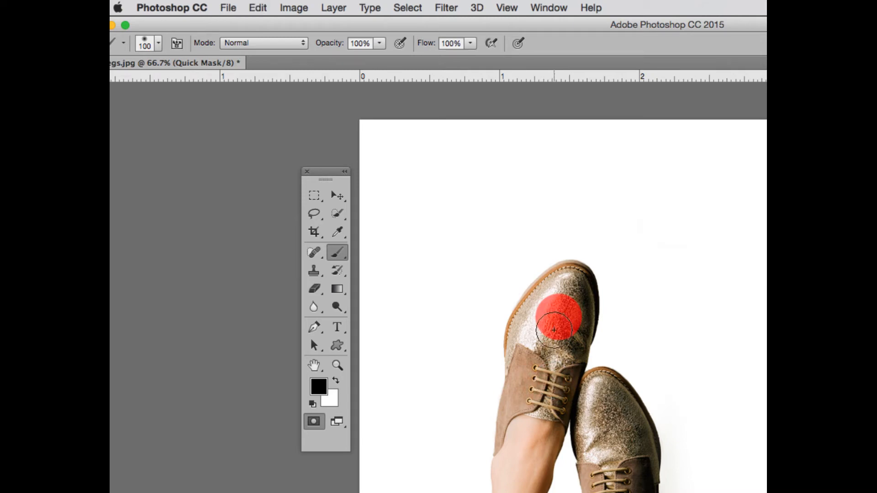
Set the brush hardness to 100% and paint the mask over the upper shoe's toe, body and laces.
click(159, 43)
drag(176, 117, 273, 116)
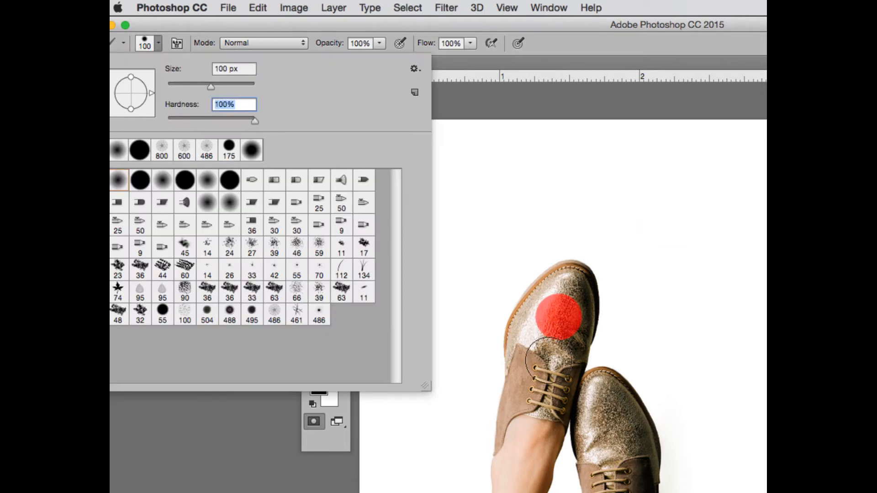
mouse_move(560, 301)
mouse_down()
mouse_move(543, 361)
mouse_move(542, 413)
mouse_up()
drag(560, 321, 567, 293)
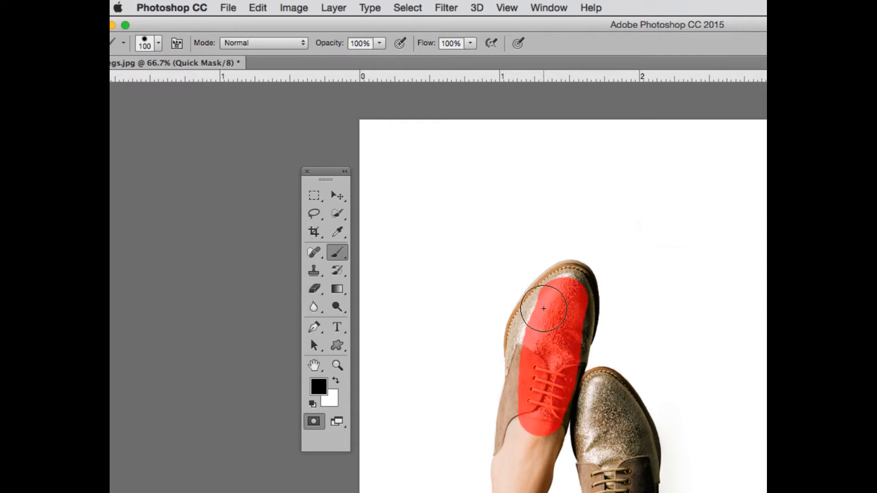
mouse_move(551, 304)
mouse_down()
mouse_move(534, 351)
mouse_move(566, 293)
mouse_move(557, 364)
mouse_move(564, 299)
mouse_up()
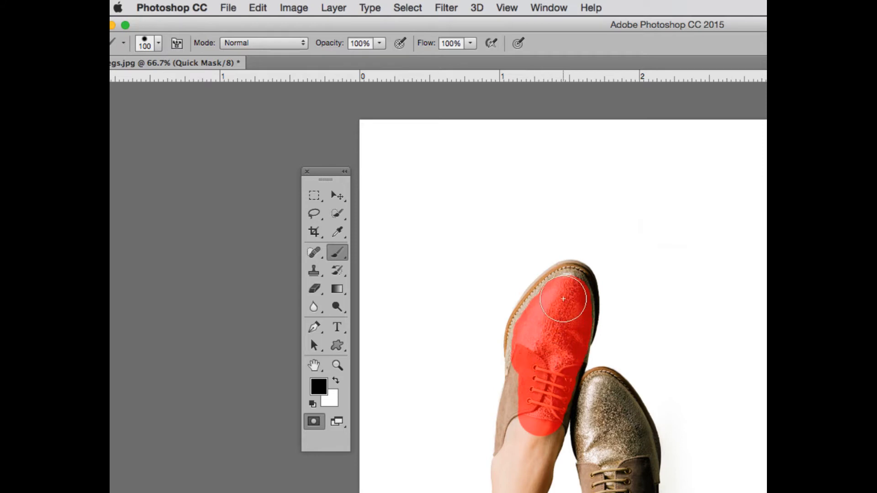
Set the brush hardness to 0%, try a 100 px stroke along the upper shoe's toe edge, and undo that stroke.
key(super+equal)
key(super+equal)
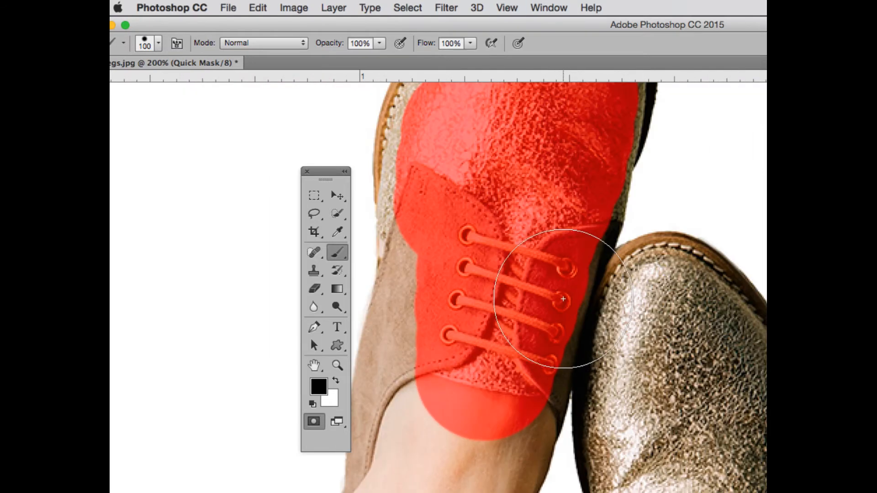
scroll(563, 299, up, 10)
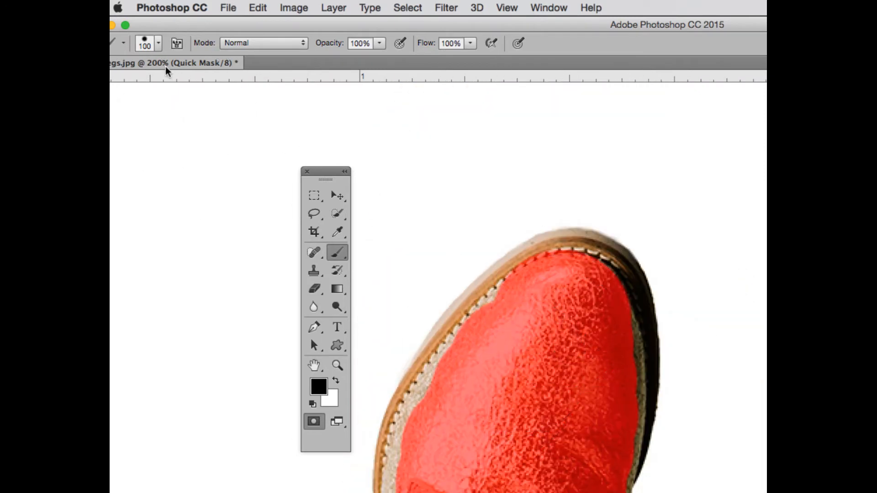
scroll(538, 310, down, 4)
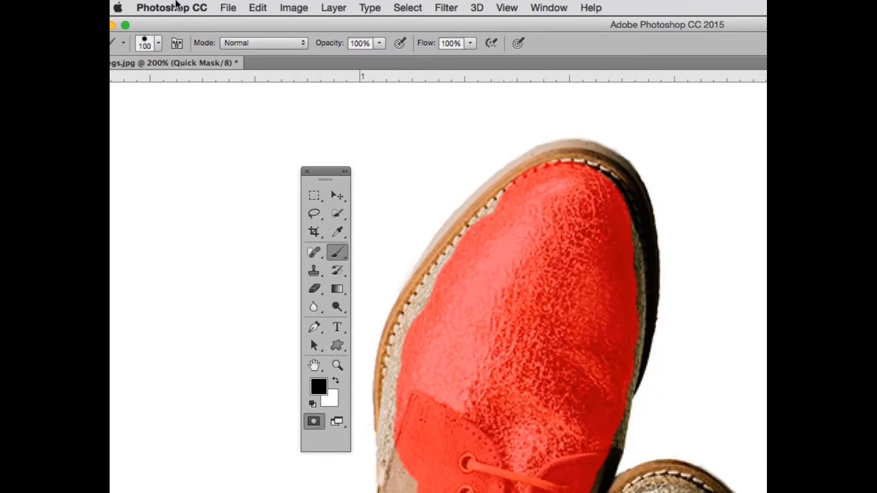
click(145, 43)
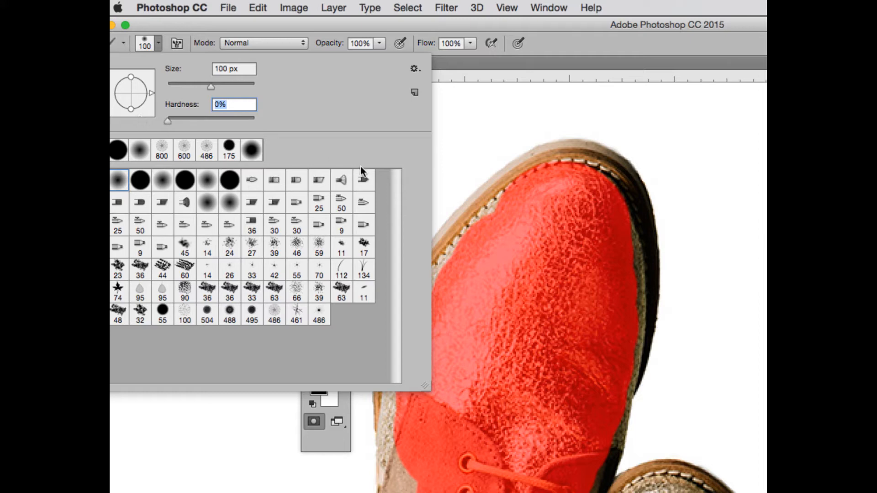
drag(519, 204, 531, 207)
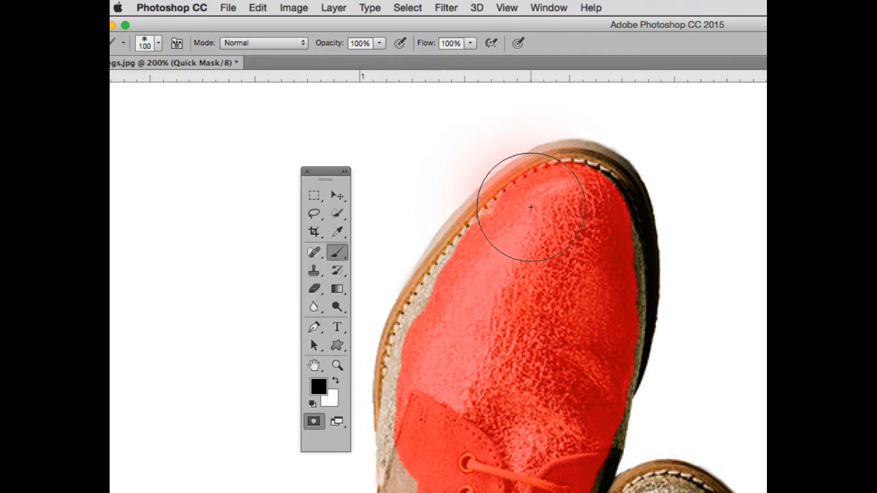
key(super+z)
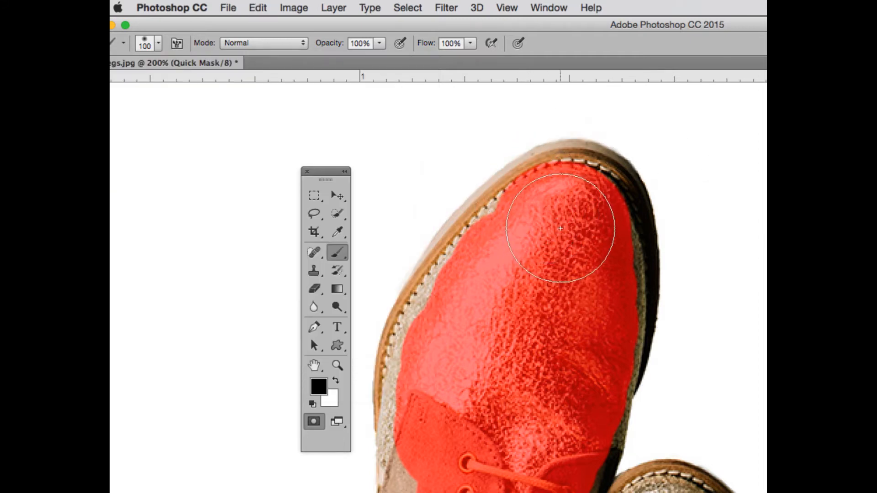
Paint the mask along the upper shoe's toe edge with a soft 40 px brush and down its left side with a 30 px brush.
key(bracketleft)
key(bracketleft)
key(bracketleft)
key(bracketleft)
key(bracketleft)
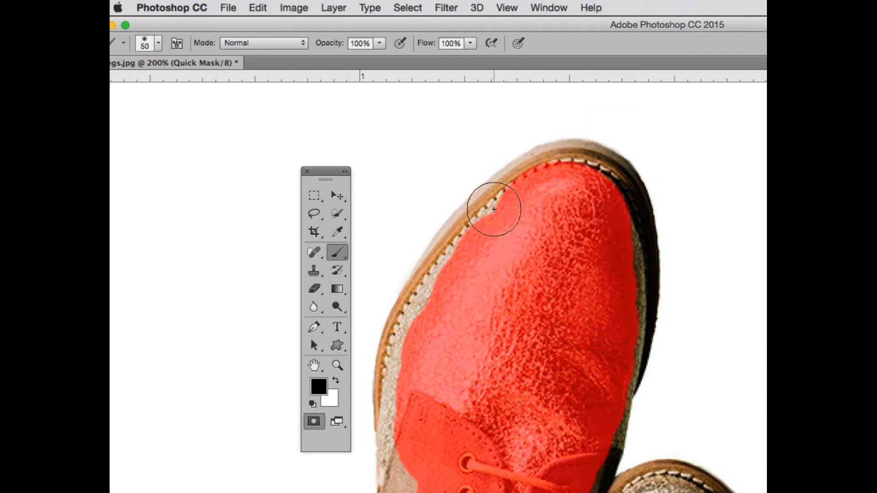
key(bracketleft)
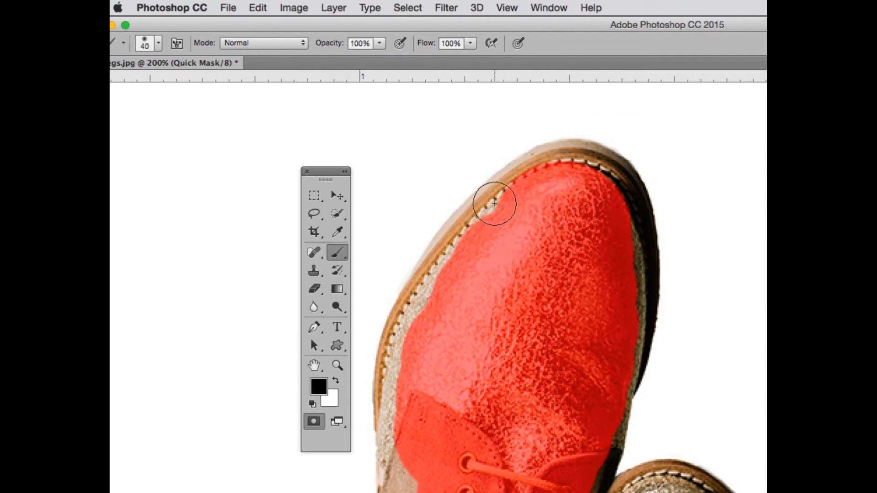
mouse_move(501, 203)
mouse_down()
mouse_move(495, 199)
mouse_move(456, 268)
mouse_move(464, 241)
mouse_move(513, 197)
mouse_move(540, 178)
mouse_move(571, 175)
mouse_up()
key(bracketleft)
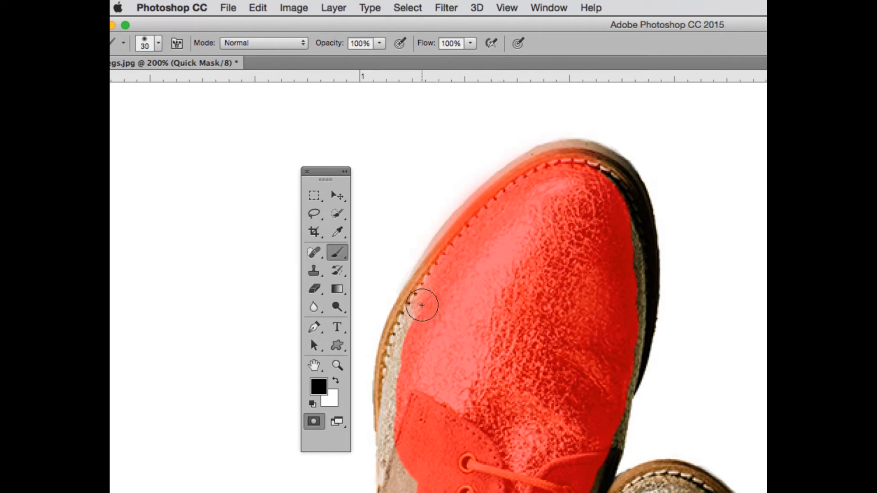
mouse_move(422, 306)
mouse_down()
mouse_move(398, 366)
mouse_move(396, 346)
mouse_move(416, 360)
mouse_up()
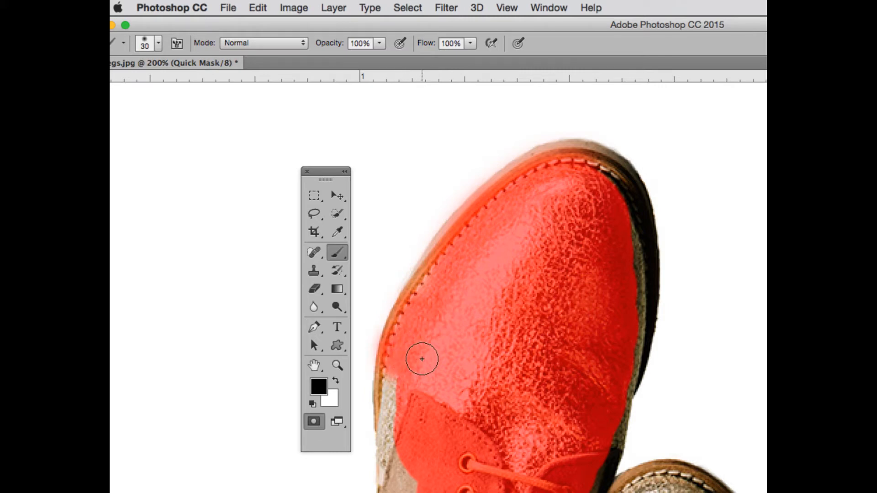
drag(398, 368, 399, 401)
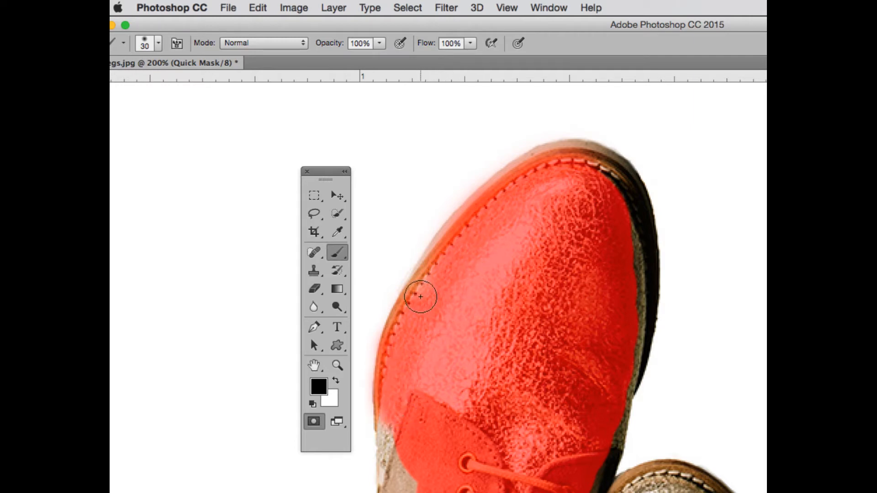
mouse_move(421, 297)
mouse_down()
mouse_move(461, 232)
mouse_move(503, 193)
mouse_up()
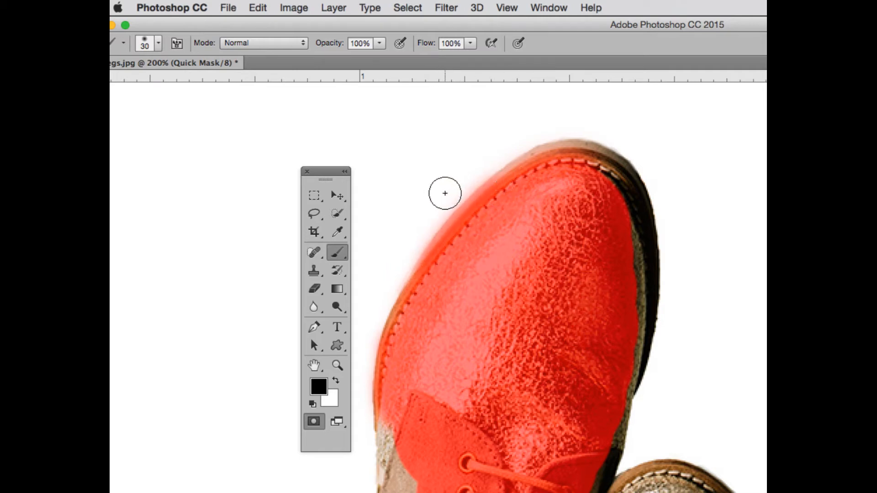
Harden the 30 px brush, try a white dab that removes mask on the upper shoe, and undo the dab.
click(338, 384)
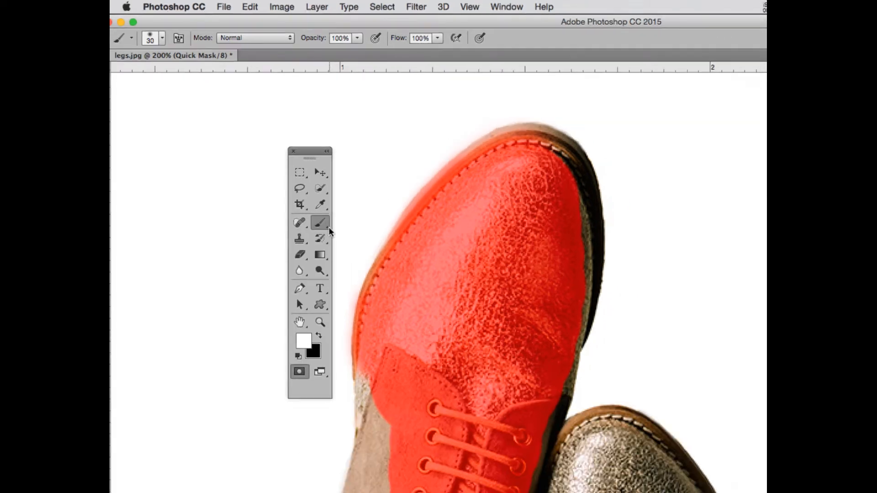
click(159, 36)
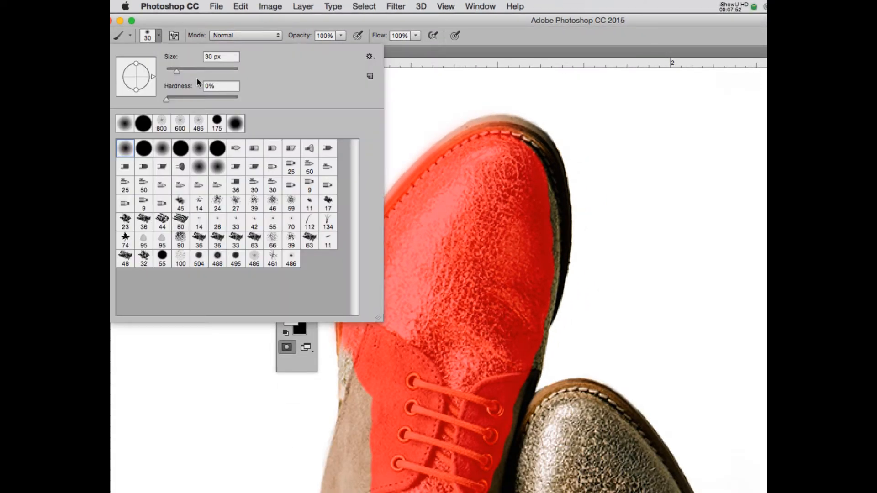
key(Return)
click(507, 260)
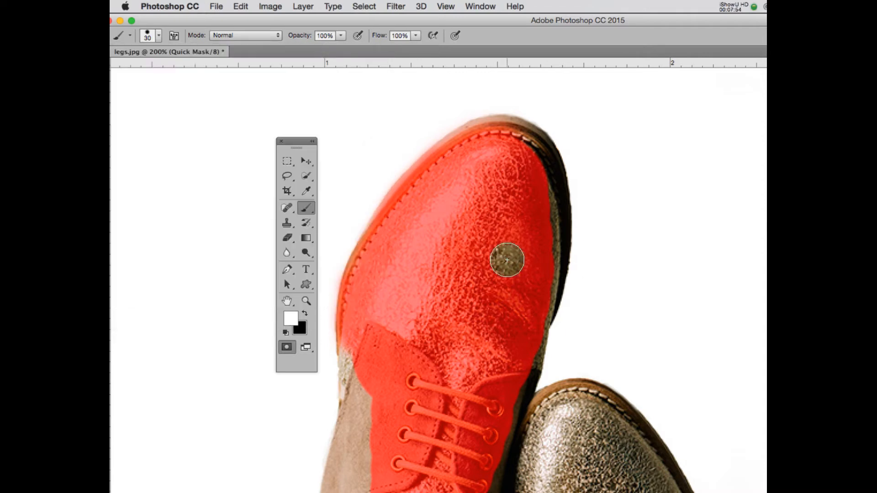
key(super+z)
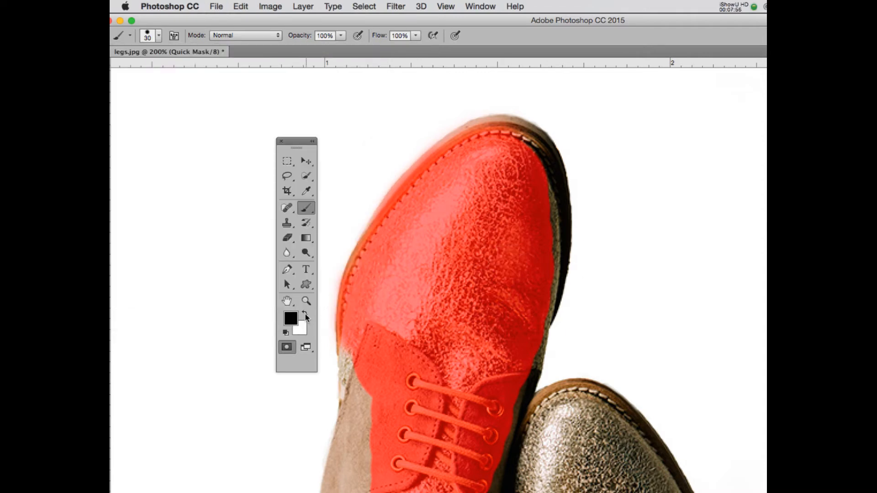
Enlarge the black brush to 70 px and paint the mask from the upper shoe's opening over the ankle and down the left-hand leg's shin.
key(bracketright)
key(bracketright)
key(bracketright)
scroll(491, 265, down, 10)
key(bracketright)
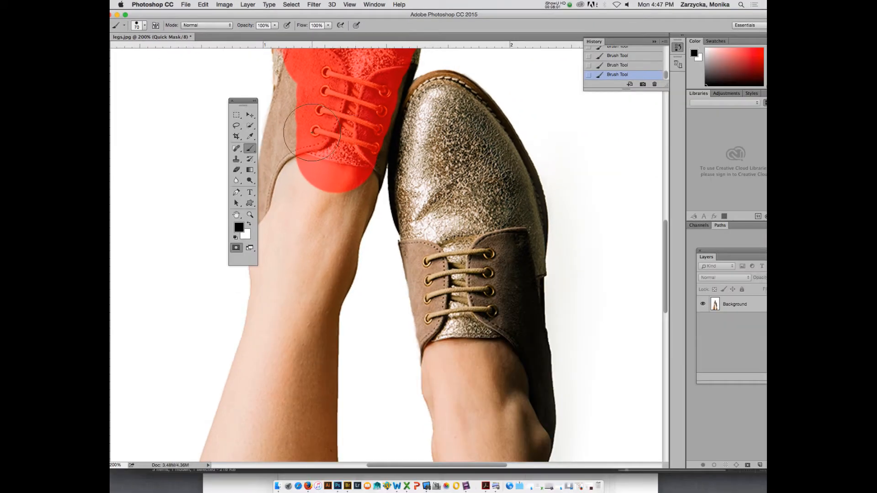
mouse_move(313, 132)
mouse_down()
mouse_move(298, 230)
mouse_move(319, 186)
mouse_up()
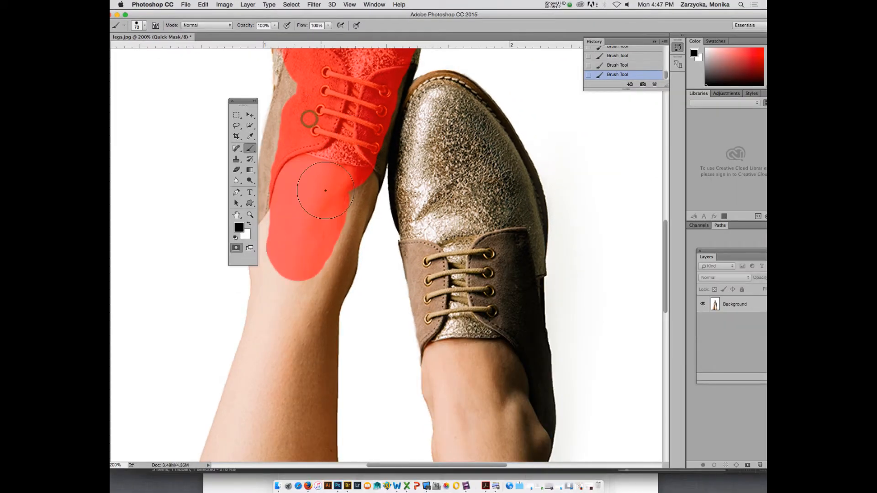
drag(251, 98, 199, 94)
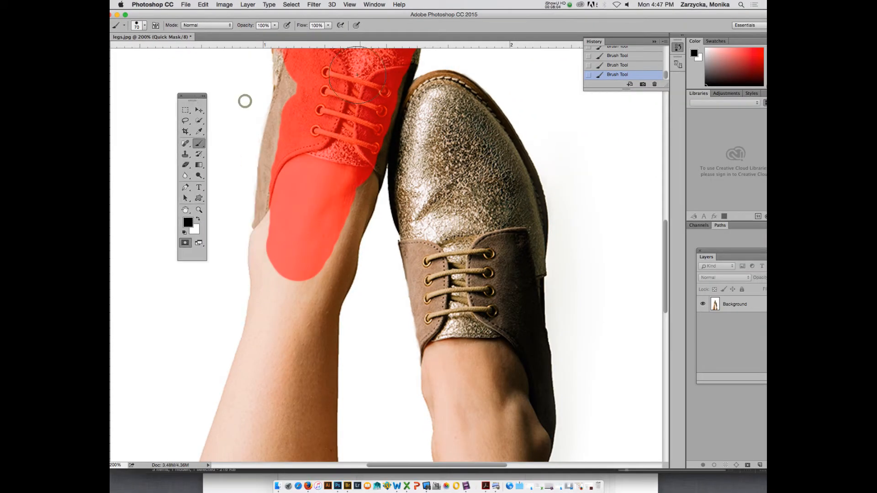
drag(304, 157, 277, 422)
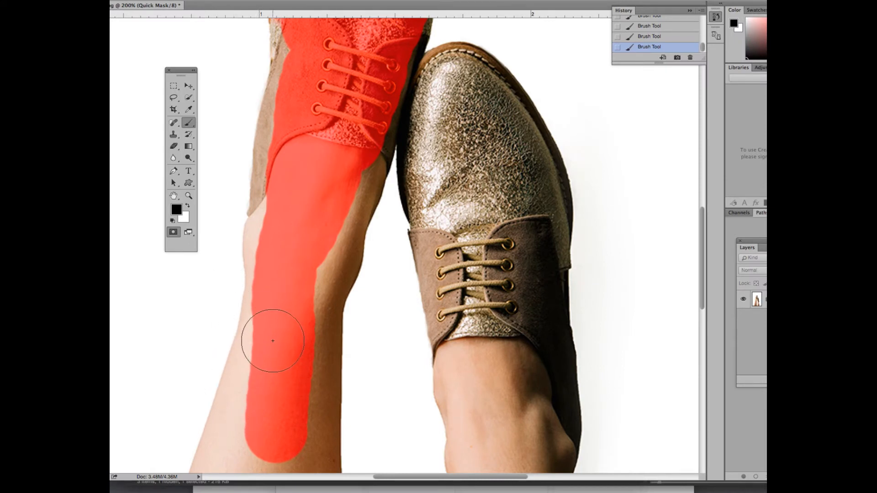
drag(276, 341, 263, 441)
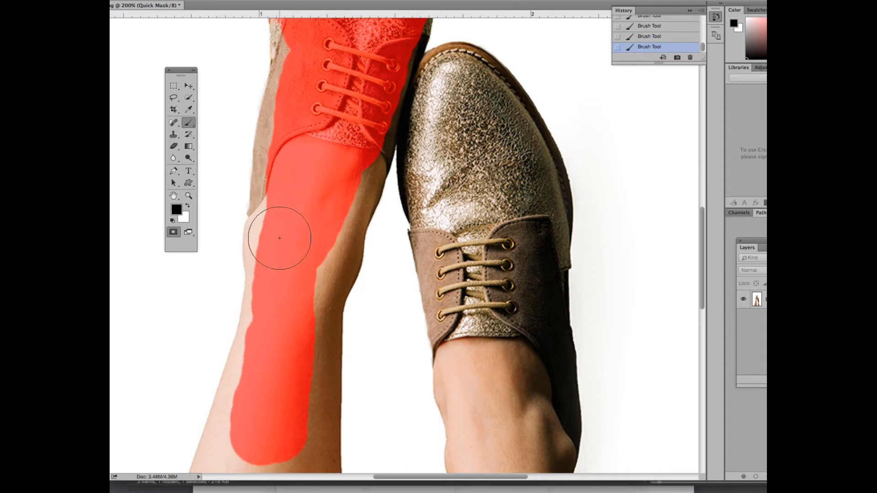
Continue the mask down the left-hand leg to the image's bottom edge and widen it toward both sides of the calf.
scroll(293, 349, down, 1)
scroll(293, 350, down, 10)
mouse_move(258, 112)
mouse_down()
mouse_move(231, 326)
mouse_move(244, 436)
mouse_move(265, 310)
mouse_move(281, 109)
mouse_move(271, 413)
mouse_move(288, 440)
mouse_up()
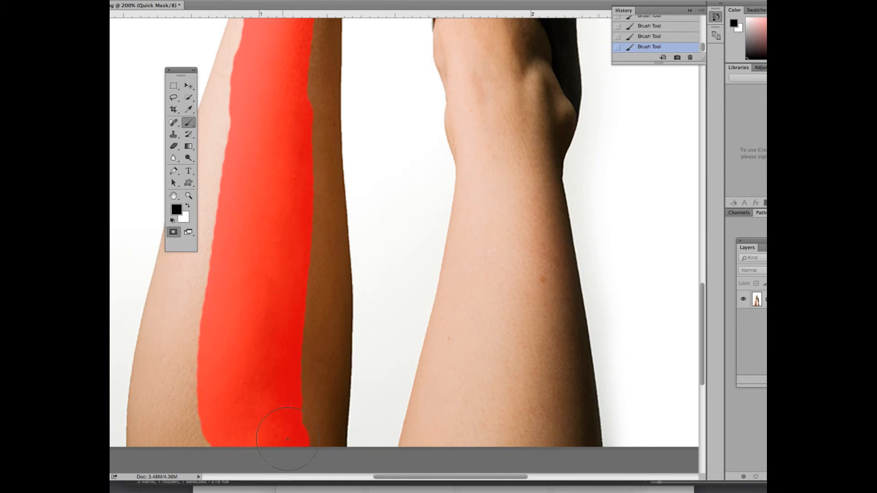
mouse_move(305, 342)
mouse_down()
mouse_move(285, 195)
mouse_move(291, 93)
mouse_up()
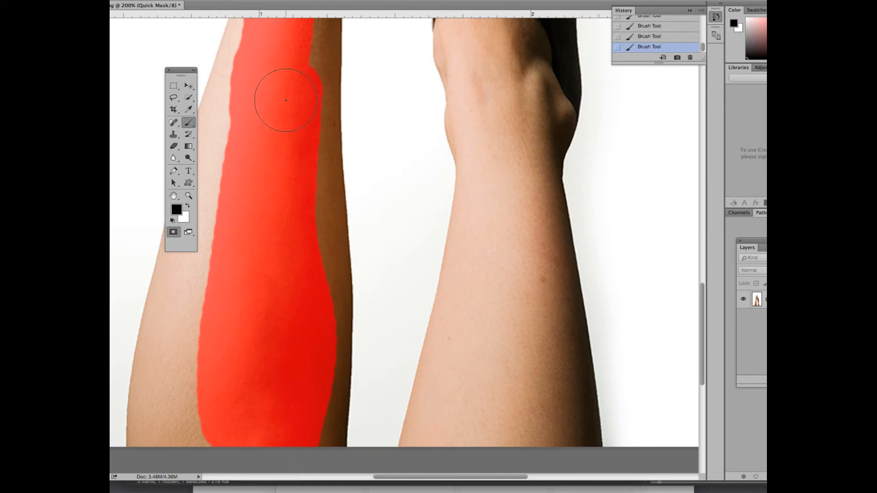
drag(181, 70, 139, 53)
mouse_move(235, 98)
mouse_down()
mouse_move(196, 358)
mouse_move(206, 415)
mouse_move(173, 417)
mouse_move(221, 288)
mouse_up()
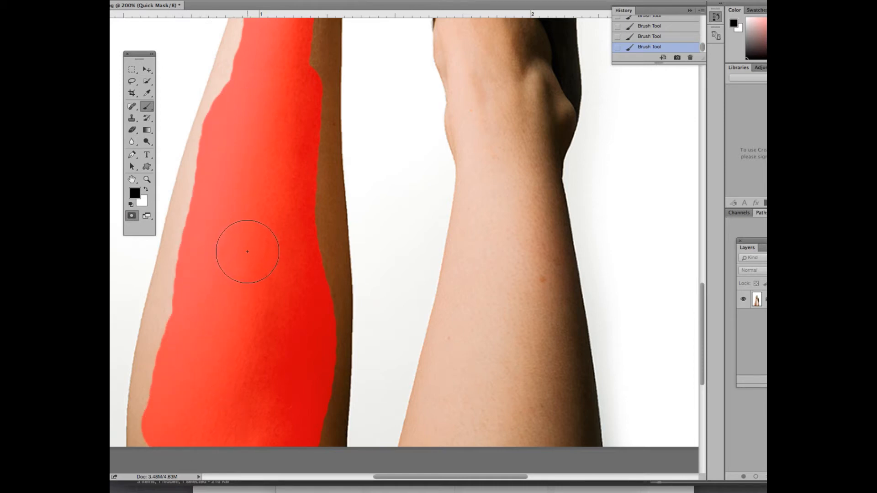
Widen the mask along the left-hand leg's ankle and shin, and fill in the inner side of its calf.
scroll(247, 252, up, 10)
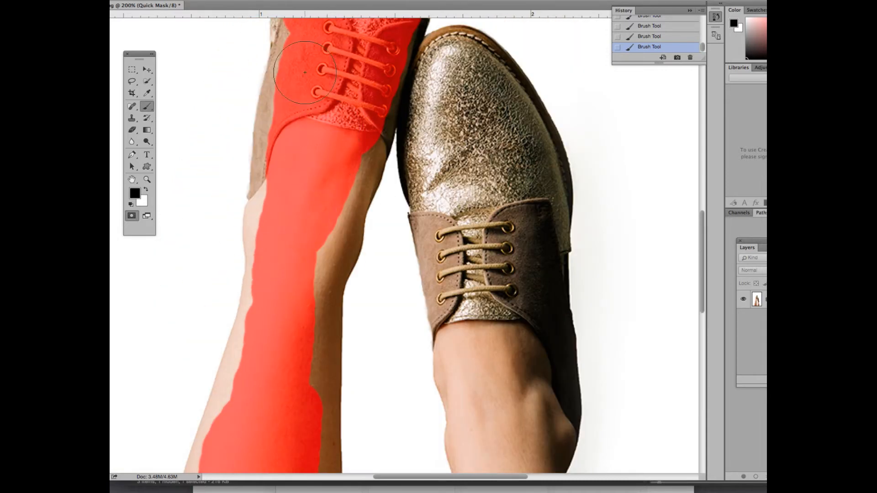
mouse_move(320, 151)
mouse_down()
mouse_move(298, 210)
mouse_move(289, 431)
mouse_up()
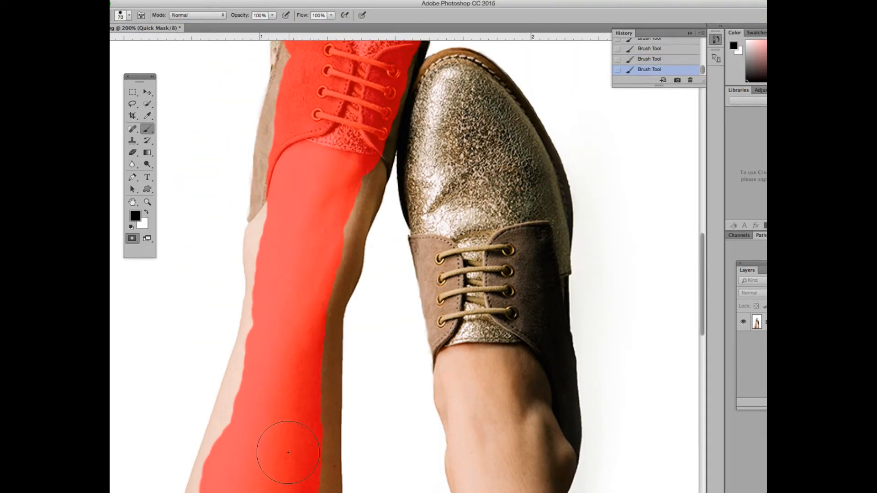
drag(289, 202, 285, 304)
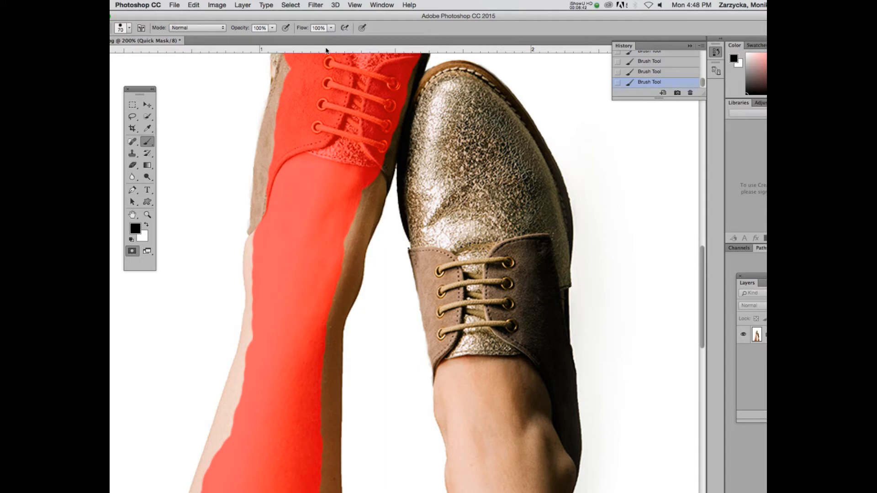
mouse_move(330, 218)
mouse_down()
mouse_move(322, 253)
mouse_move(346, 177)
mouse_move(293, 302)
mouse_up()
mouse_move(269, 420)
mouse_down()
mouse_move(254, 442)
mouse_move(274, 354)
mouse_move(291, 361)
mouse_up()
scroll(292, 361, down, 10)
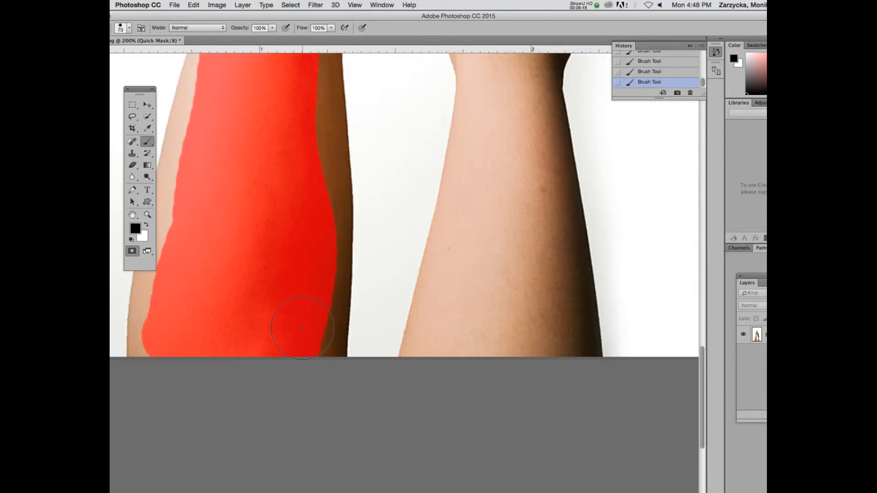
mouse_move(297, 285)
mouse_down()
mouse_move(302, 149)
mouse_move(292, 64)
mouse_up()
Move the tools away from the left-hand leg, undo a trial dab, and extend the mask toward the calf's outer edge.
drag(386, 18, 406, 13)
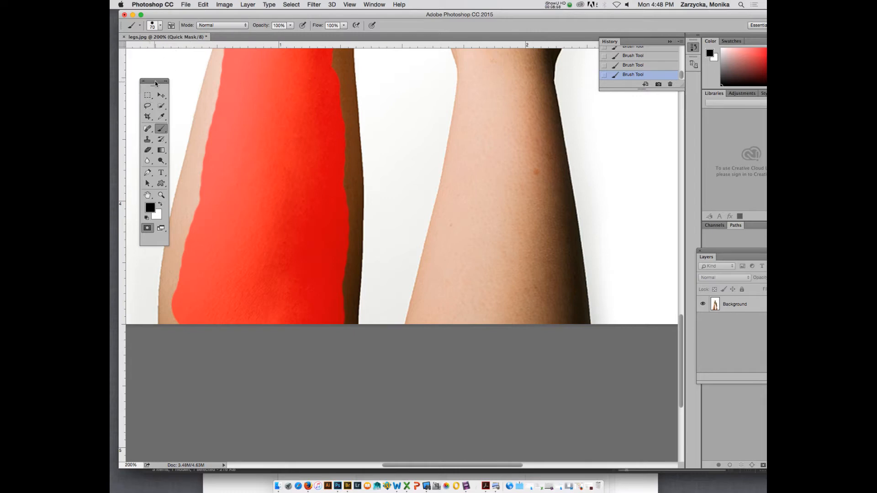
drag(155, 84, 147, 59)
click(212, 162)
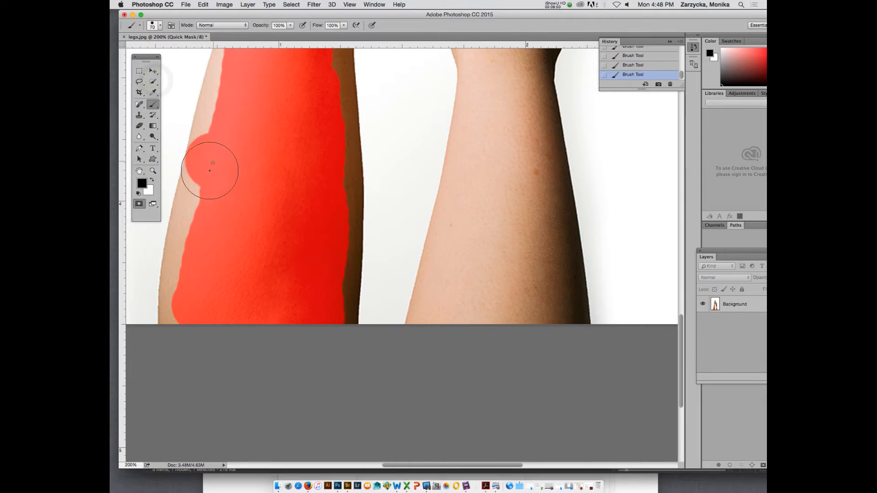
key(super+z)
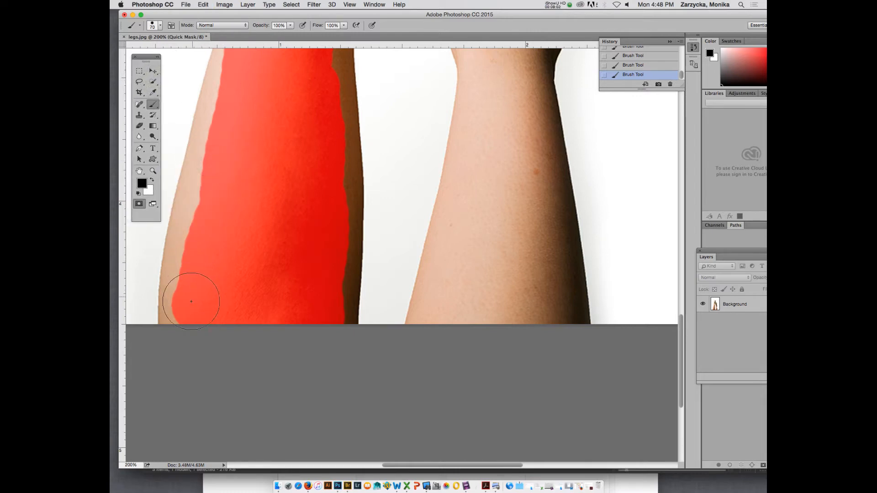
click(191, 302)
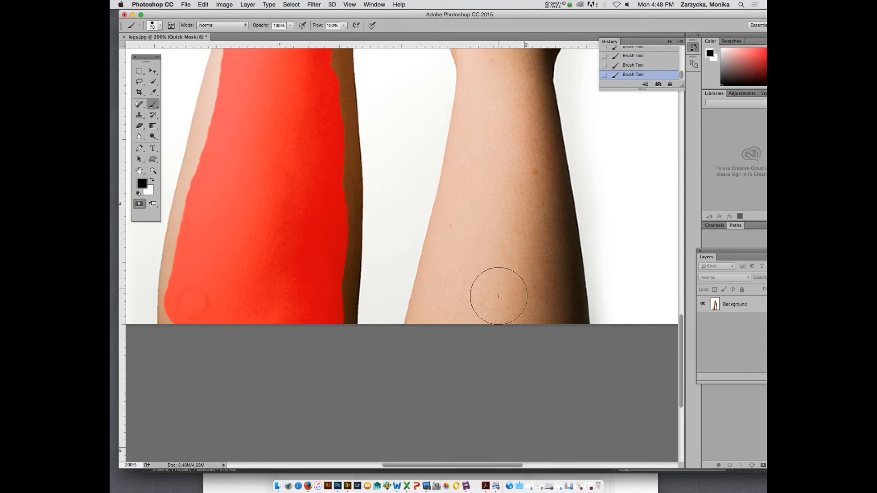
Paint the mask over the right-hand leg from the image's bottom edge up across the ankle to the shoe's tongue.
drag(520, 295, 508, 196)
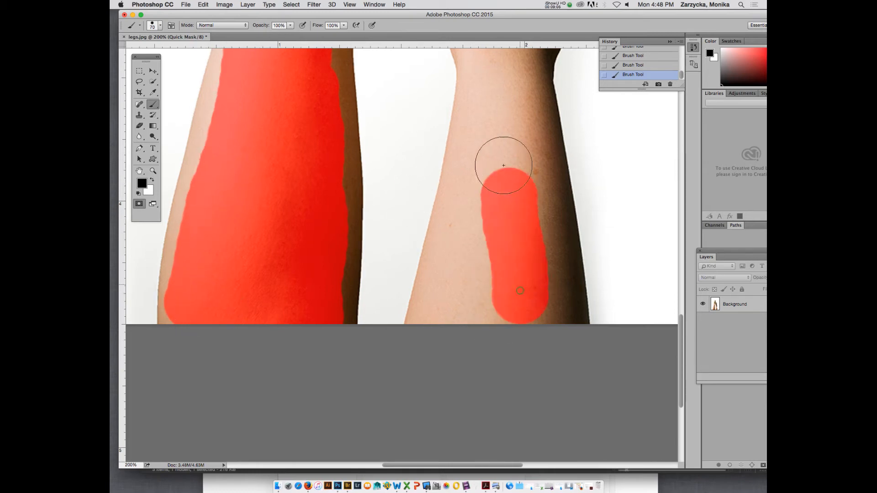
mouse_move(504, 166)
mouse_down()
mouse_move(472, 304)
mouse_move(489, 131)
mouse_move(447, 319)
mouse_up()
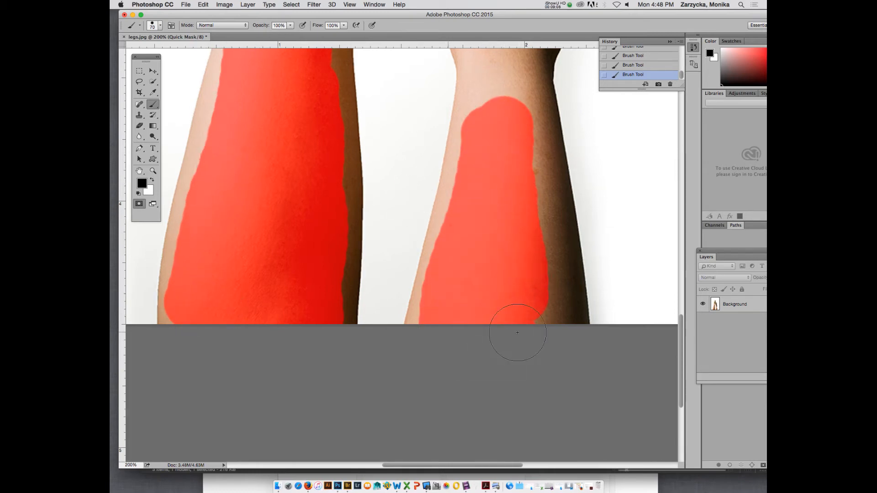
mouse_move(518, 333)
mouse_down()
mouse_move(537, 318)
mouse_move(515, 77)
mouse_move(505, 168)
mouse_move(515, 255)
mouse_move(494, 158)
mouse_move(487, 329)
mouse_move(500, 272)
mouse_move(498, 82)
mouse_move(523, 187)
mouse_up()
scroll(510, 144, up, 5)
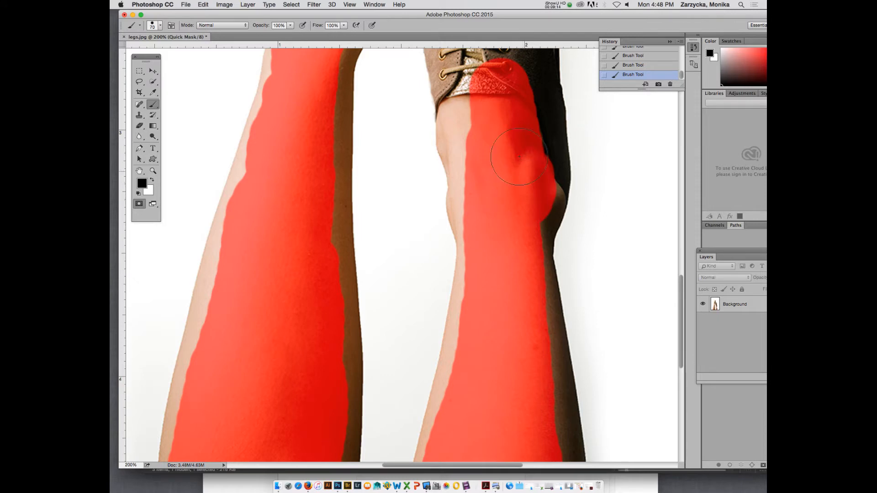
mouse_move(494, 102)
mouse_down()
mouse_move(483, 131)
mouse_move(478, 89)
mouse_move(493, 225)
mouse_up()
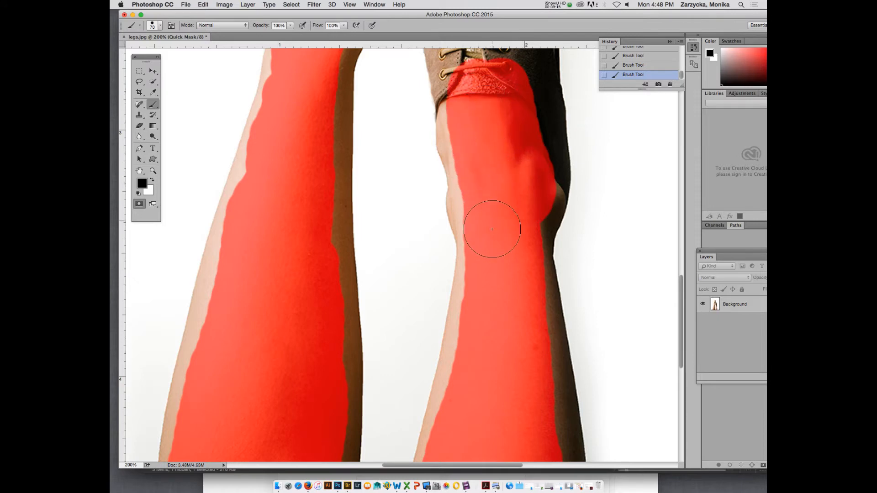
Paint the mask over the lower shoe's laces, side panels, body and toe with the 70 px brush.
scroll(507, 202, up, 1)
scroll(507, 202, up, 2)
mouse_move(508, 115)
mouse_down()
mouse_move(507, 263)
mouse_move(490, 101)
mouse_move(476, 91)
mouse_move(459, 136)
mouse_move(500, 237)
mouse_move(523, 235)
mouse_move(503, 83)
mouse_move(464, 181)
mouse_move(492, 272)
mouse_move(461, 223)
mouse_move(451, 138)
mouse_move(448, 213)
mouse_move(463, 270)
mouse_move(451, 218)
mouse_up()
scroll(498, 151, up, 5)
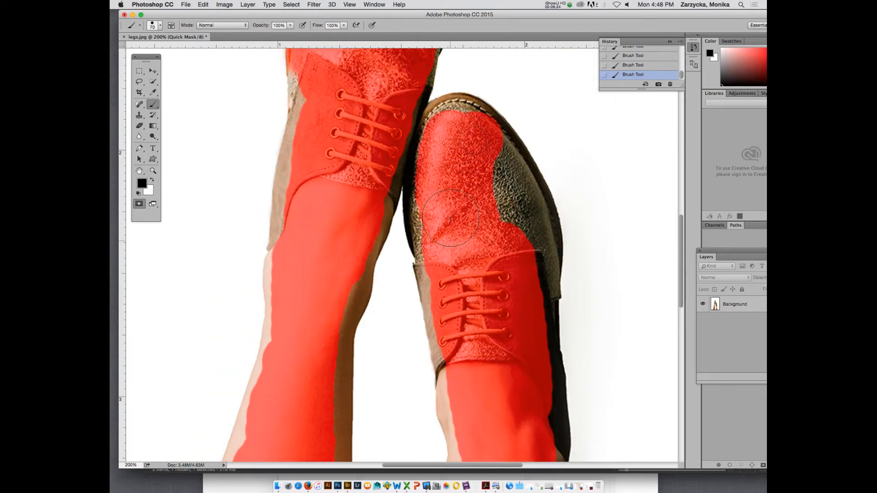
mouse_move(503, 270)
mouse_down()
mouse_move(503, 217)
mouse_move(480, 157)
mouse_up()
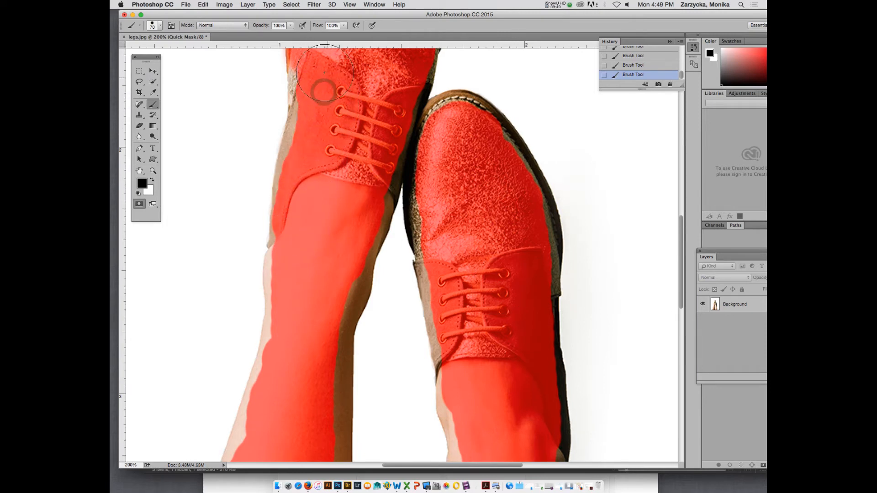
scroll(347, 135, up, 3)
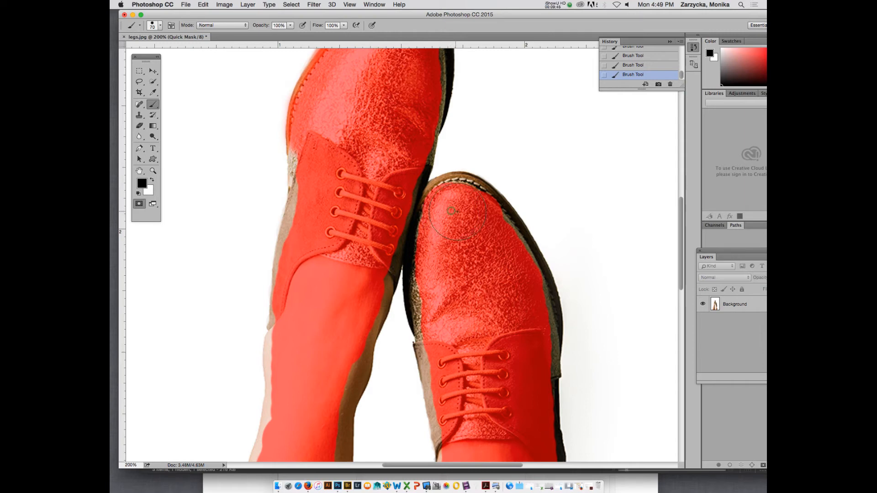
scroll(452, 211, down, 1)
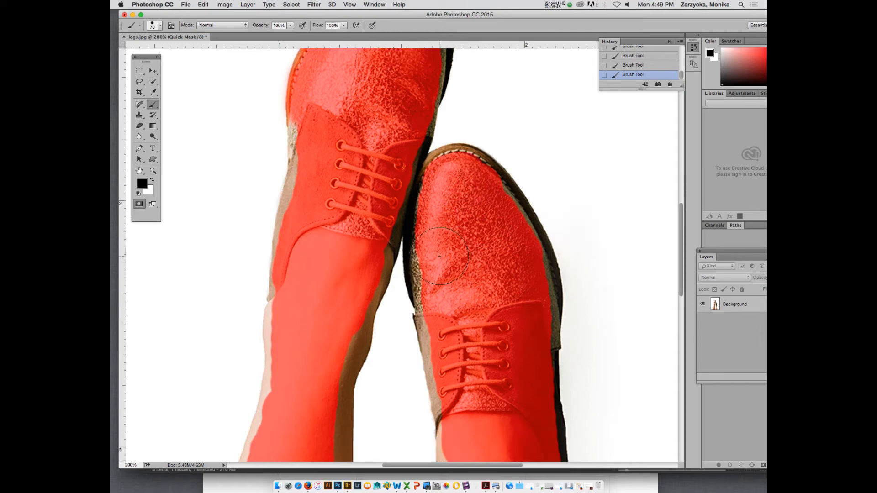
scroll(468, 325, down, 15)
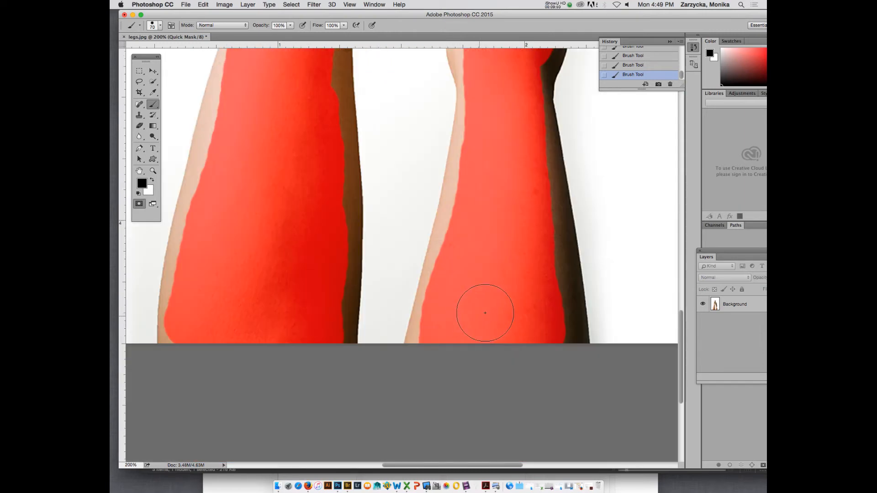
Widen the mask over the right-hand leg's calf and around its ankle bones with the 70 px brush.
drag(545, 339, 511, 97)
drag(488, 134, 448, 358)
scroll(447, 357, up, 5)
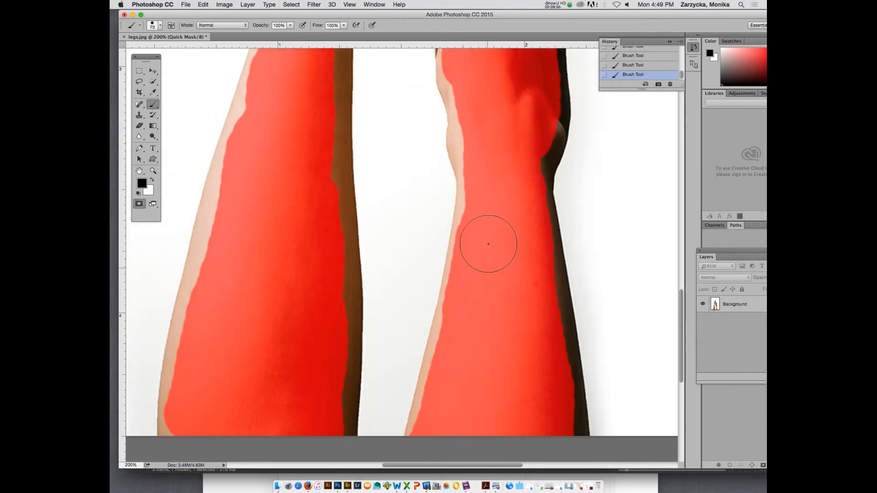
mouse_move(485, 114)
mouse_down()
mouse_move(479, 140)
mouse_move(503, 147)
mouse_move(527, 141)
mouse_move(536, 121)
mouse_move(521, 174)
mouse_up()
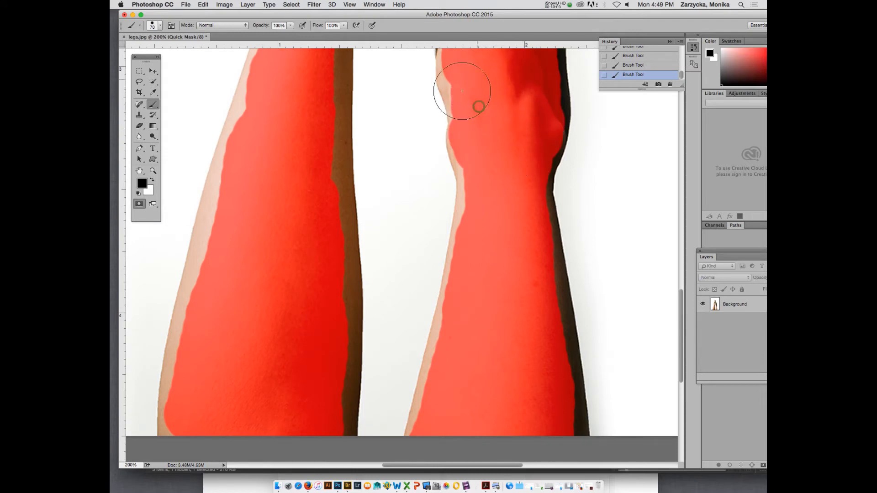
Extend the mask toward both edges of the left-hand leg from the calf up to the ankle.
drag(317, 201, 319, 147)
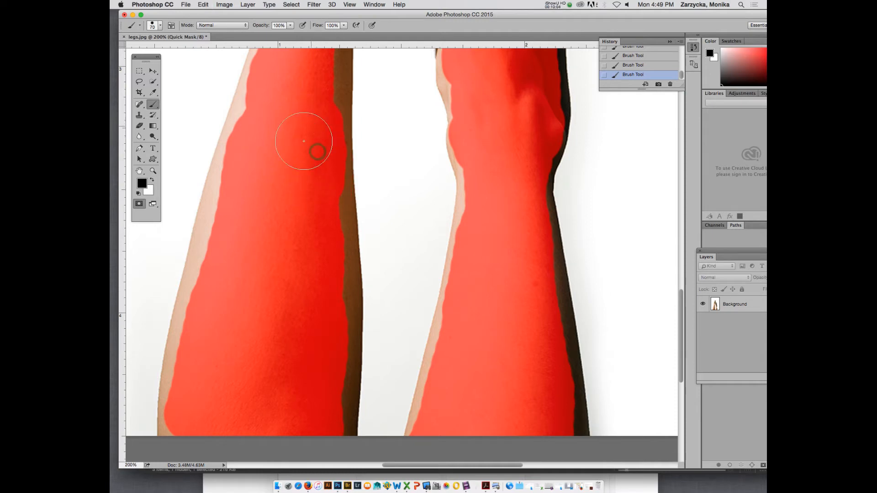
drag(211, 294, 247, 177)
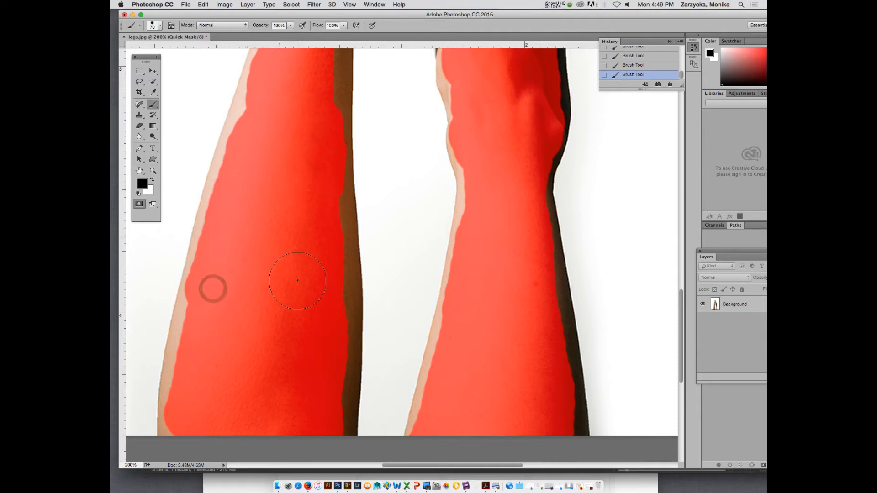
scroll(261, 289, up, 10)
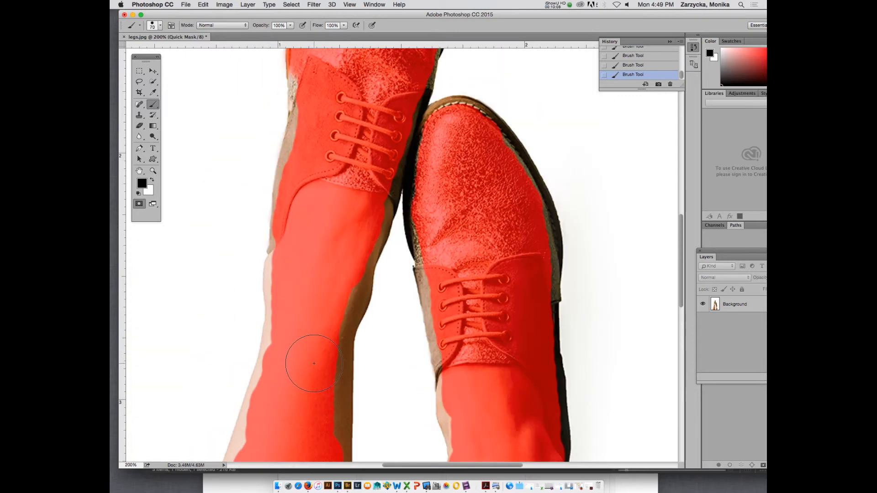
drag(311, 428, 318, 370)
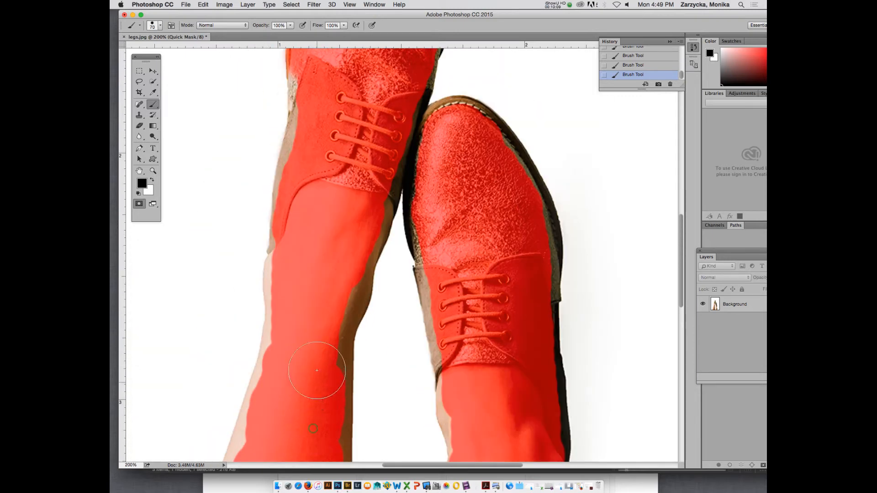
click(321, 128)
click(317, 142)
click(312, 159)
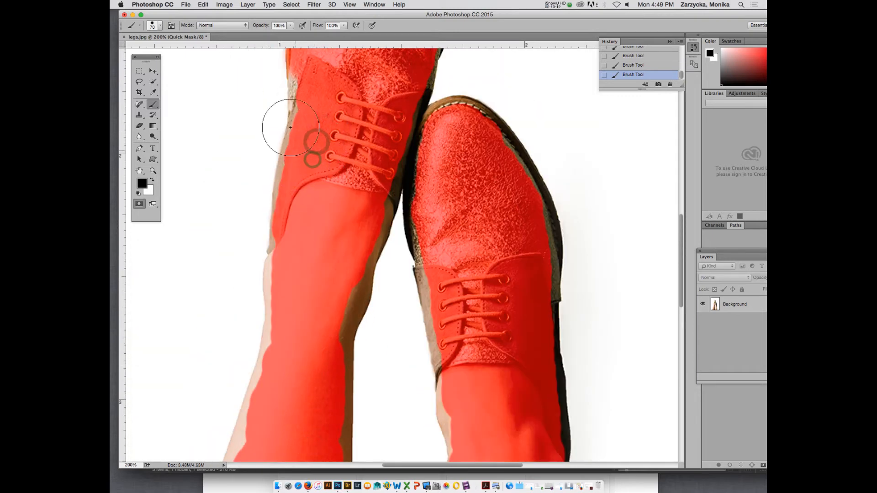
drag(329, 302, 325, 319)
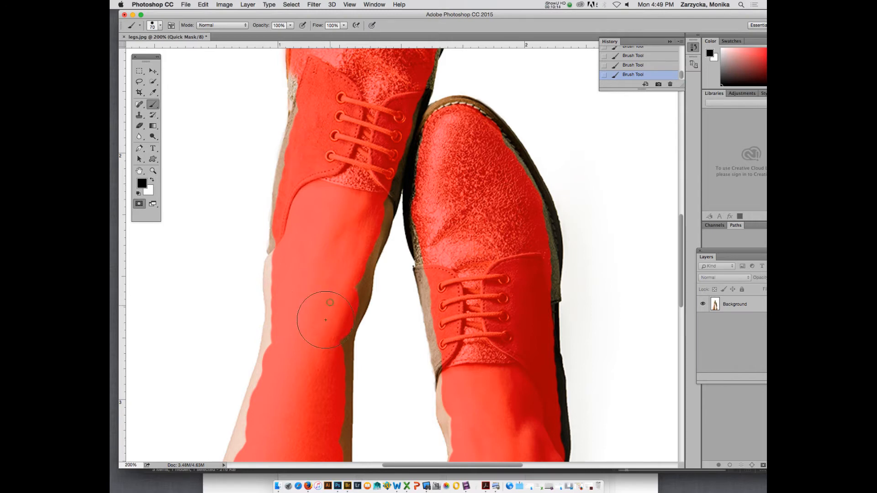
Soften the 70 px brush by setting its hardness to 0%.
key(super+minus)
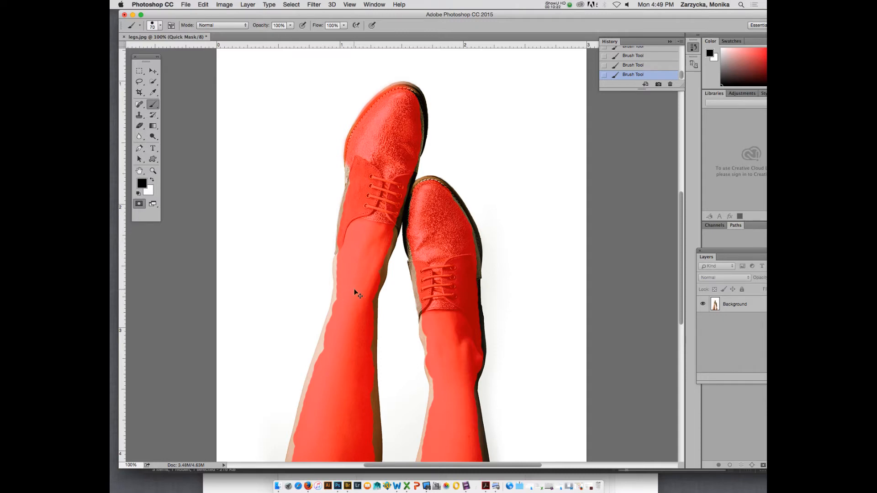
key(super+plus)
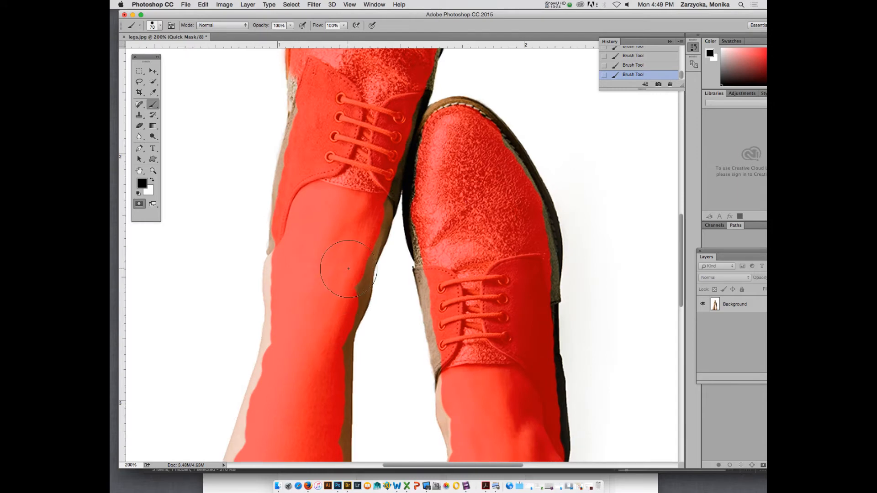
scroll(351, 268, up, 3)
scroll(351, 267, up, 2)
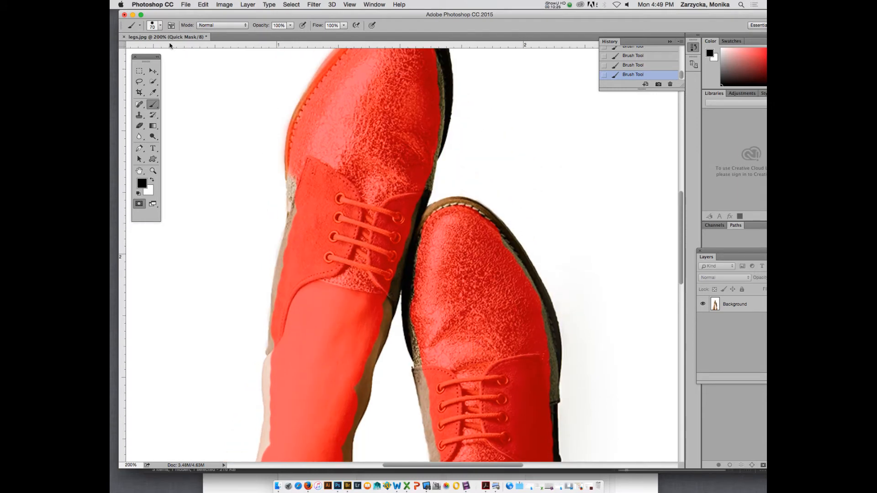
click(161, 26)
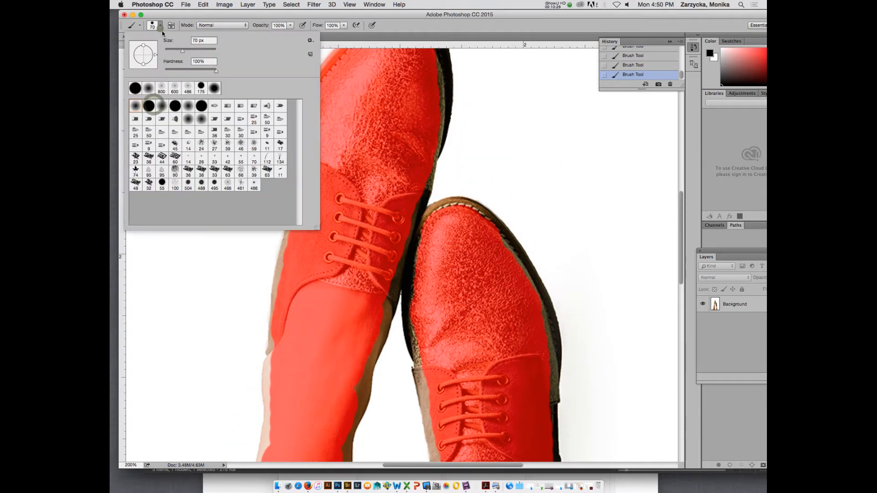
drag(215, 71, 151, 69)
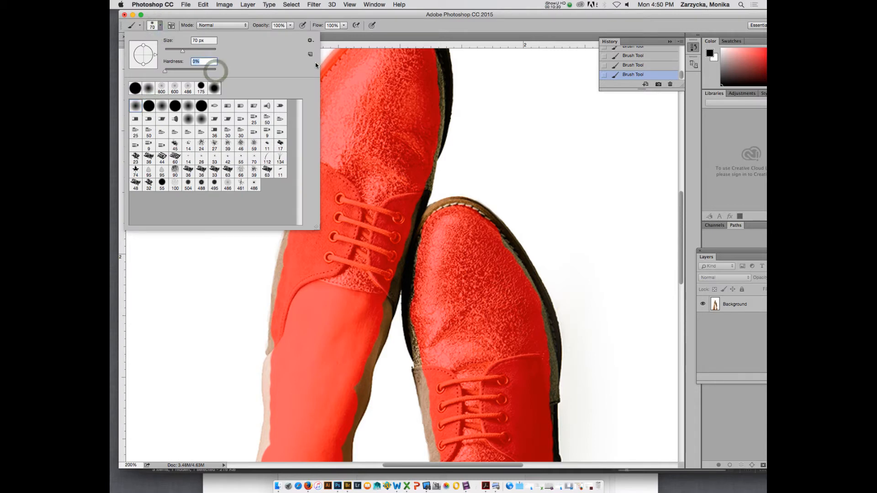
scroll(418, 100, up, 3)
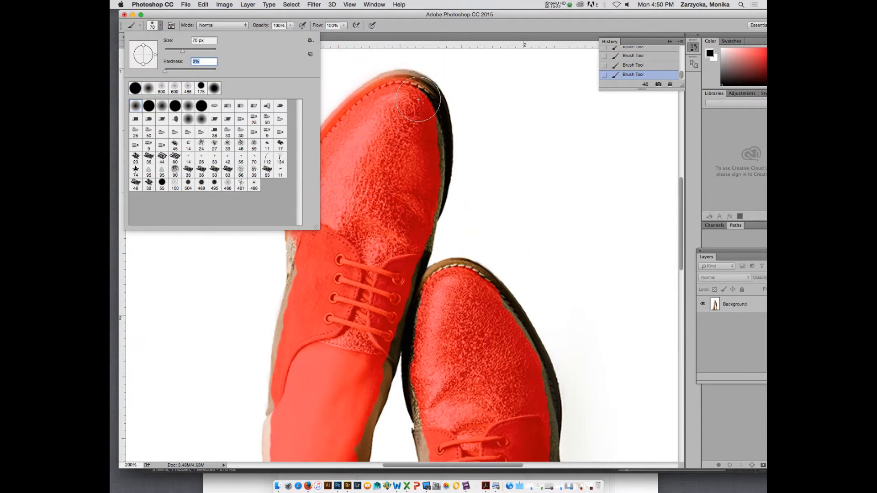
Undo the trial dab and mask the upper shoe's remaining toe and side edges with the soft brush, reduced to 45 and 25 px.
click(416, 100)
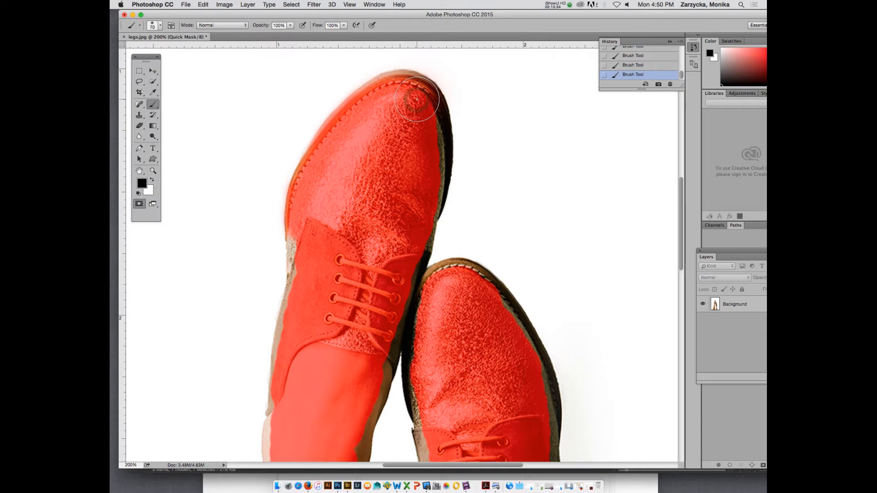
key(super+z)
key(bracketleft)
key(bracketleft)
key(bracketleft)
key(bracketleft)
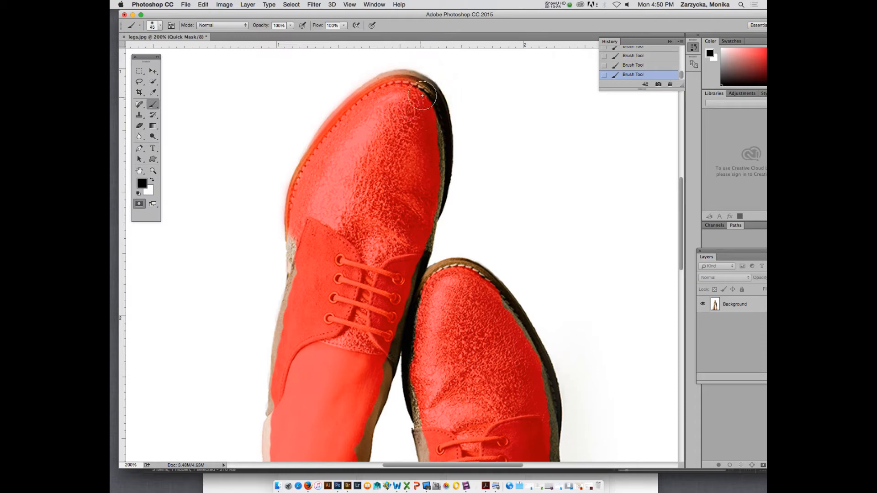
mouse_move(421, 86)
mouse_down()
mouse_move(432, 96)
mouse_move(407, 81)
mouse_move(440, 103)
mouse_move(440, 147)
mouse_move(437, 113)
mouse_move(437, 179)
mouse_move(437, 165)
mouse_move(408, 301)
mouse_up()
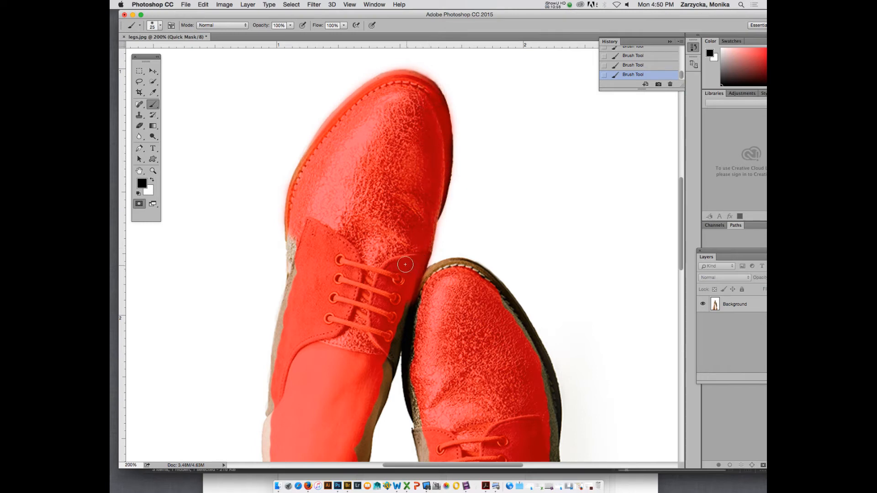
mouse_move(297, 237)
mouse_down()
mouse_move(299, 284)
mouse_move(298, 239)
mouse_move(279, 371)
mouse_move(283, 345)
mouse_up()
Mask the dark gap where the two shoes meet and the lower shoe's toe edge with the 25 px brush.
scroll(323, 365, down, 1)
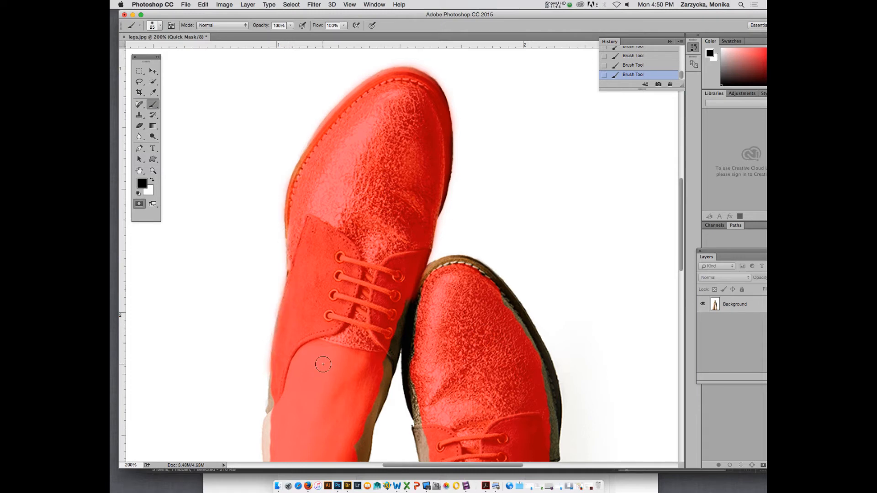
scroll(323, 364, down, 5)
mouse_move(384, 254)
mouse_down()
mouse_move(395, 210)
mouse_move(419, 198)
mouse_move(401, 219)
mouse_move(411, 227)
mouse_move(407, 214)
mouse_move(422, 301)
mouse_up()
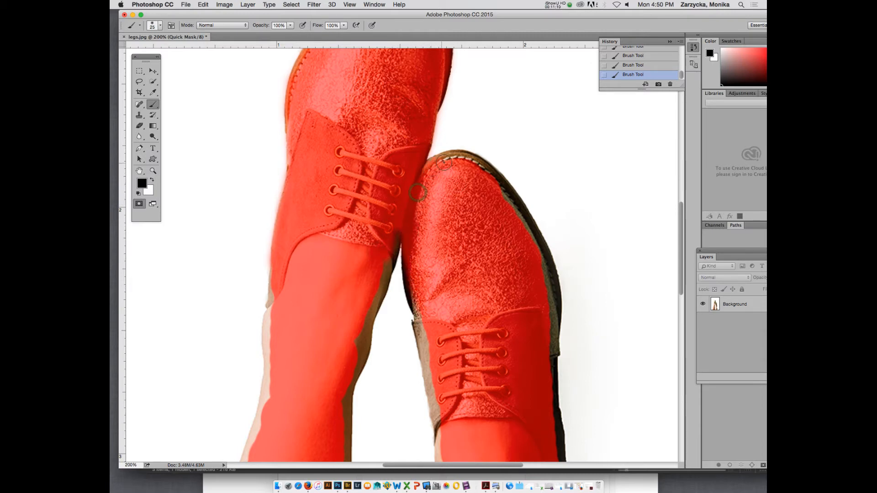
drag(443, 163, 465, 163)
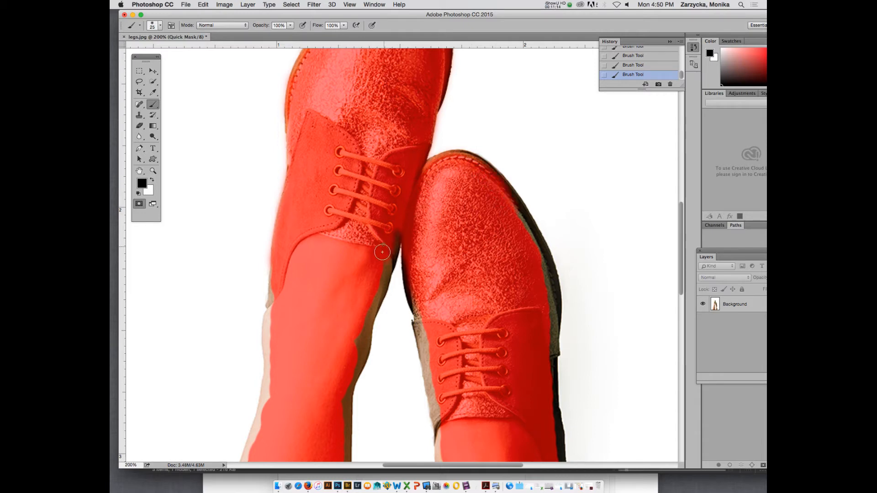
Paint the mask out to both edges of the left-hand leg's ankle, and touch up the upper shoe's outer side.
mouse_move(383, 253)
mouse_down()
mouse_move(371, 282)
mouse_move(392, 222)
mouse_move(373, 269)
mouse_up()
drag(356, 352, 398, 223)
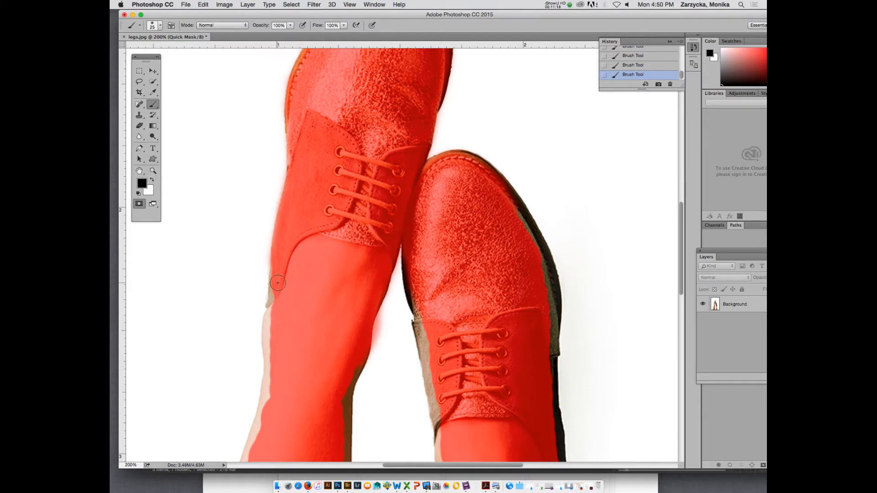
drag(278, 283, 262, 441)
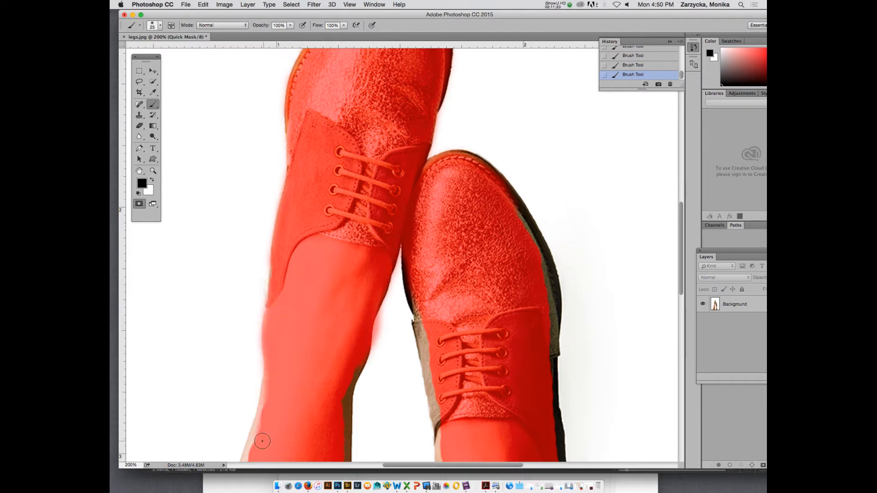
mouse_move(280, 281)
mouse_down()
mouse_move(280, 290)
mouse_move(274, 284)
mouse_move(286, 270)
mouse_up()
drag(298, 162, 290, 153)
Mask the lower shoe's outer sole edge, and its inner side down to the ankle opening with a 20 px brush.
drag(530, 245, 512, 210)
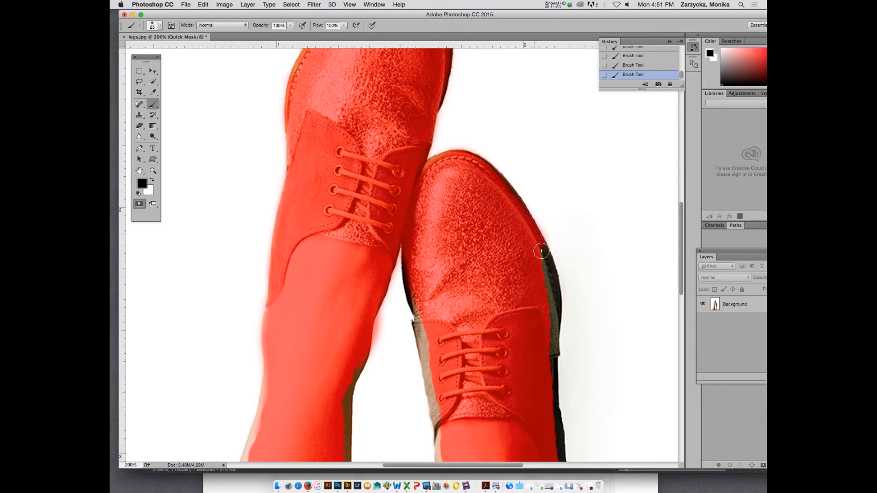
scroll(535, 355, down, 10)
scroll(506, 312, up, 8)
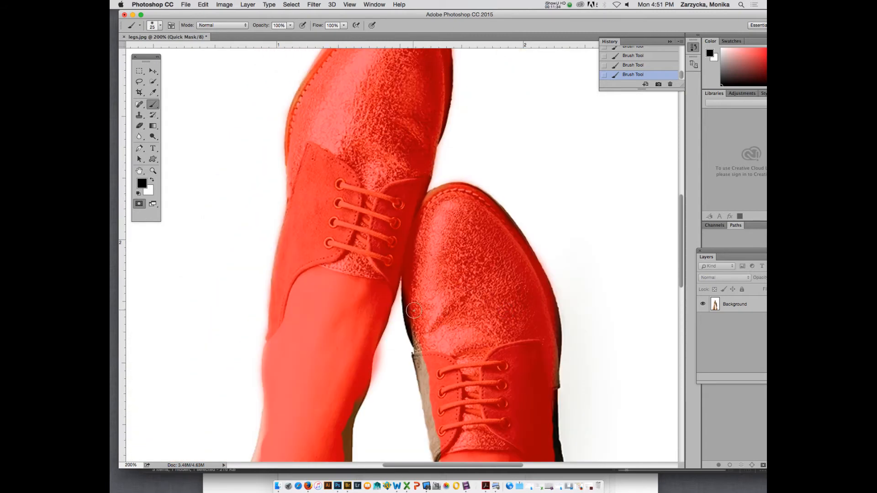
key(bracketleft)
drag(406, 293, 442, 418)
scroll(442, 419, down, 5)
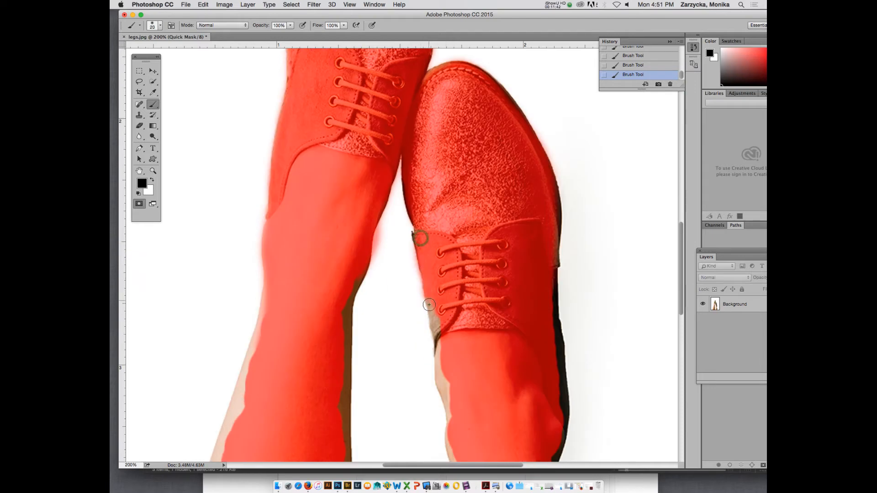
mouse_move(437, 307)
mouse_down()
mouse_move(442, 333)
mouse_move(423, 247)
mouse_up()
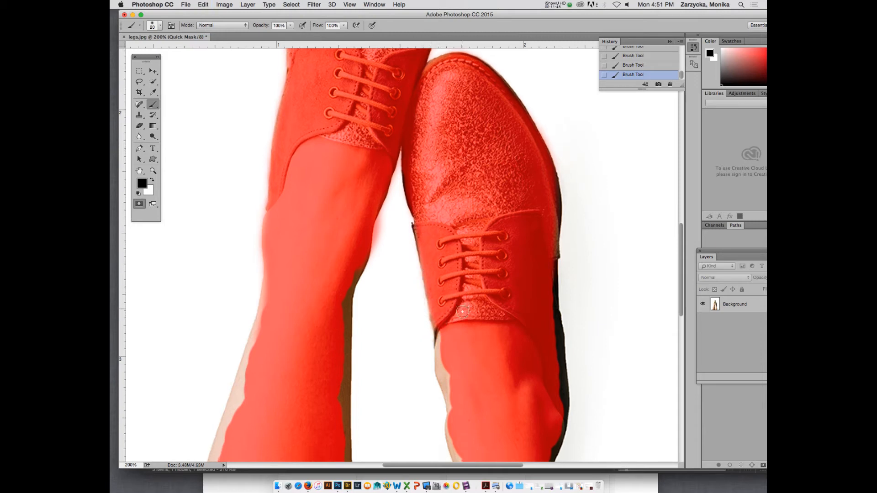
Extend the mask along the right-hand leg's inner edge from the shoe opening past the ankle with the 20 px brush.
scroll(450, 238, down, 5)
mouse_move(440, 216)
mouse_down()
mouse_move(436, 245)
mouse_move(439, 210)
mouse_move(433, 216)
mouse_move(445, 265)
mouse_up()
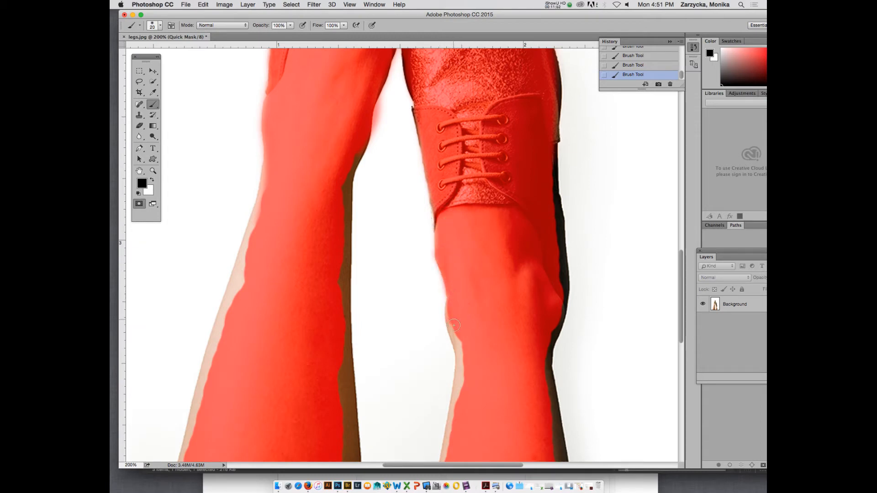
drag(453, 325, 462, 410)
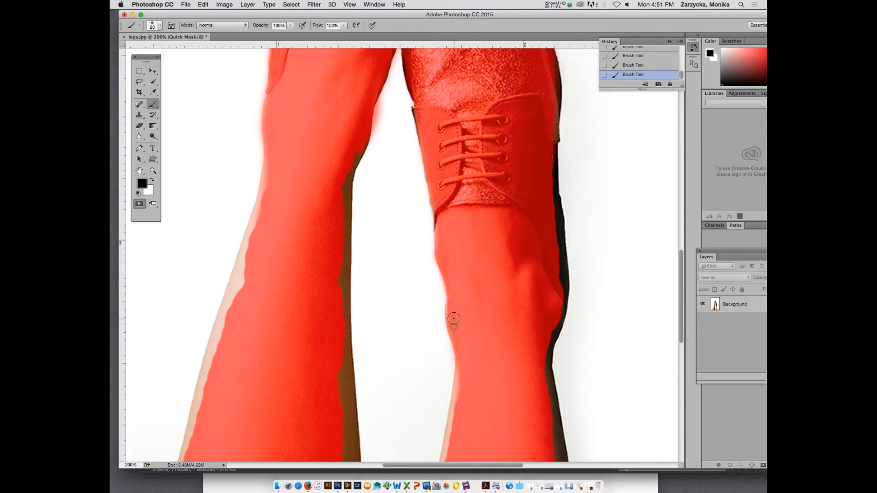
mouse_move(454, 319)
mouse_down()
mouse_move(454, 327)
mouse_move(465, 290)
mouse_up()
Mask the right-hand leg's inner and outer calf edges down to the image's bottom edge, undoing a stray stroke.
scroll(465, 321, down, 2)
scroll(465, 321, down, 6)
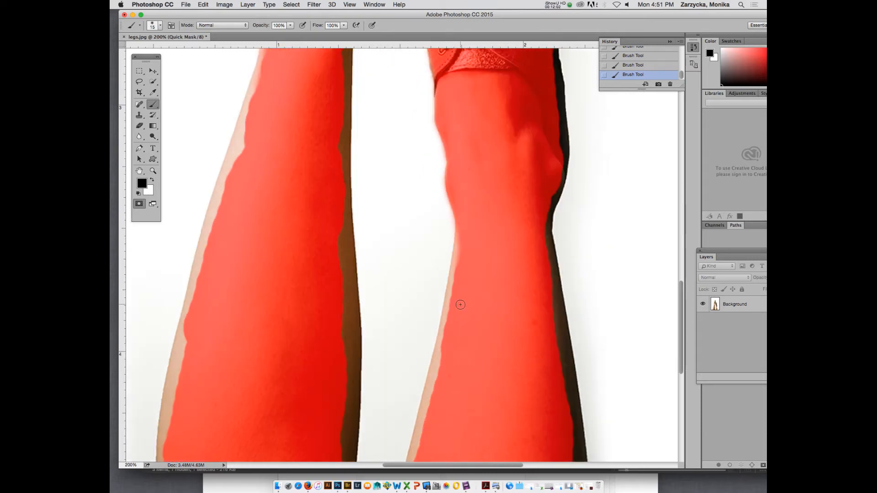
mouse_move(464, 255)
mouse_down()
mouse_move(461, 282)
mouse_move(465, 236)
mouse_move(419, 448)
mouse_up()
scroll(465, 385, down, 4)
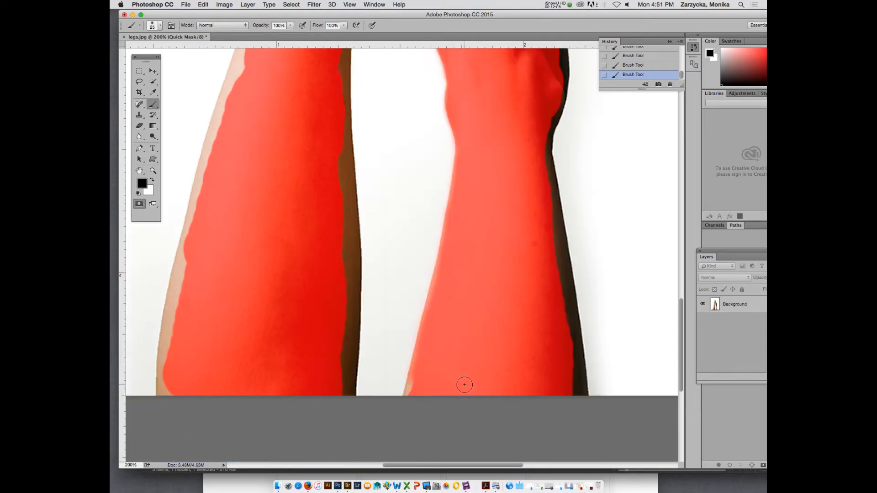
drag(424, 375, 415, 401)
key(super+z)
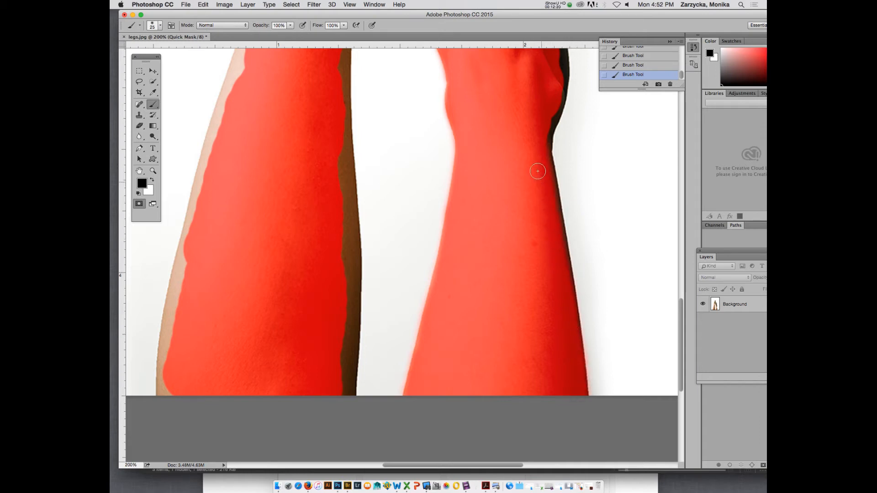
Paint the mask over the lower shoe's unmasked outer side, from the ankle up to the sole, with the 25 px brush.
scroll(537, 172, up, 2)
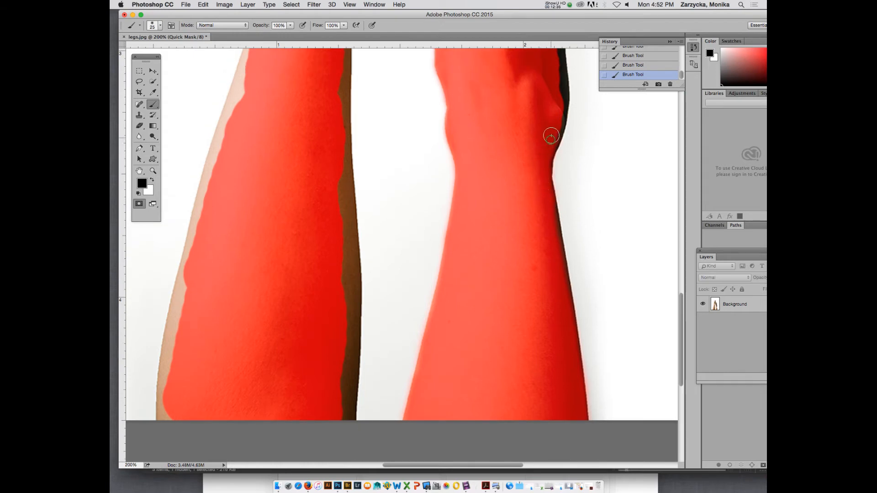
scroll(558, 96, up, 5)
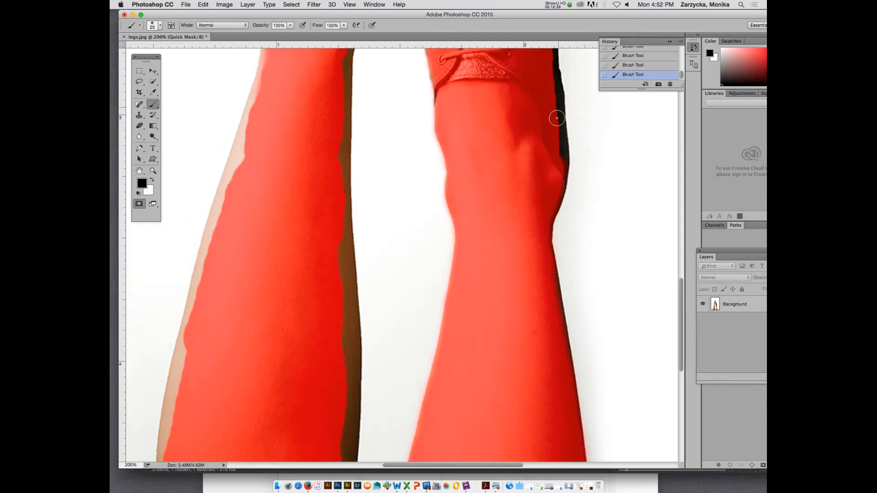
mouse_move(557, 152)
mouse_down()
mouse_move(555, 124)
mouse_move(552, 197)
mouse_up()
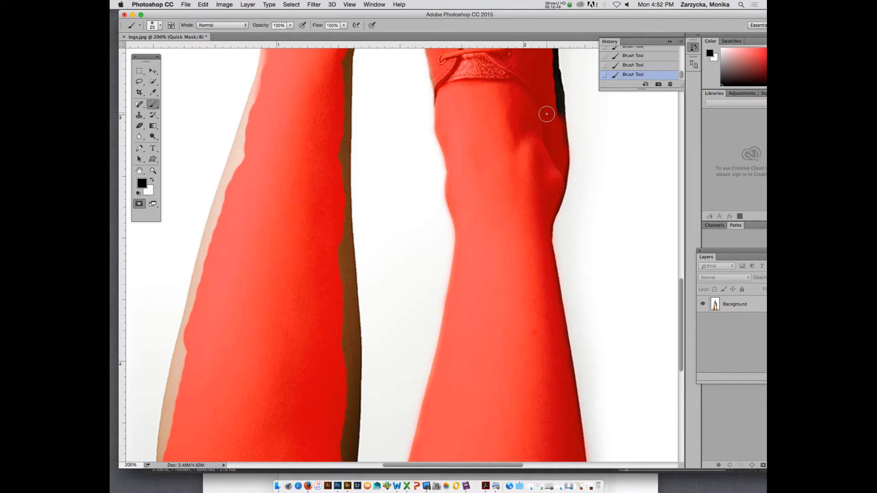
scroll(544, 123, up, 5)
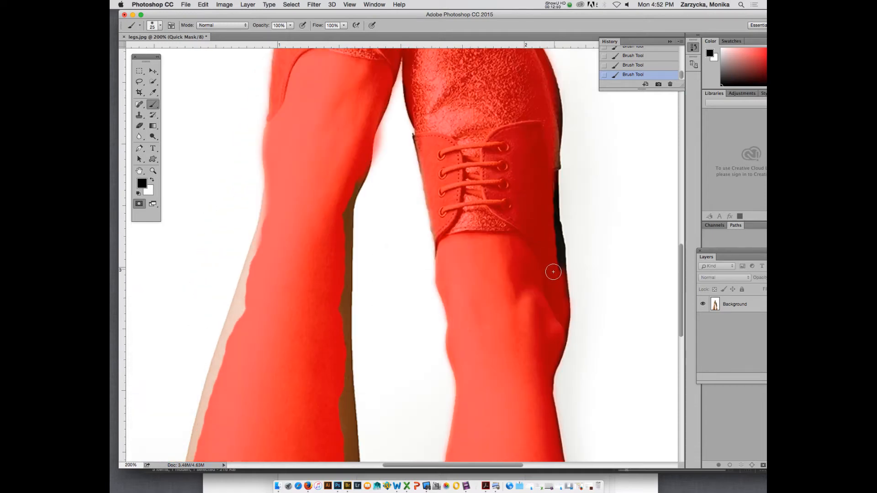
mouse_move(553, 272)
mouse_down()
mouse_move(548, 182)
mouse_move(554, 233)
mouse_up()
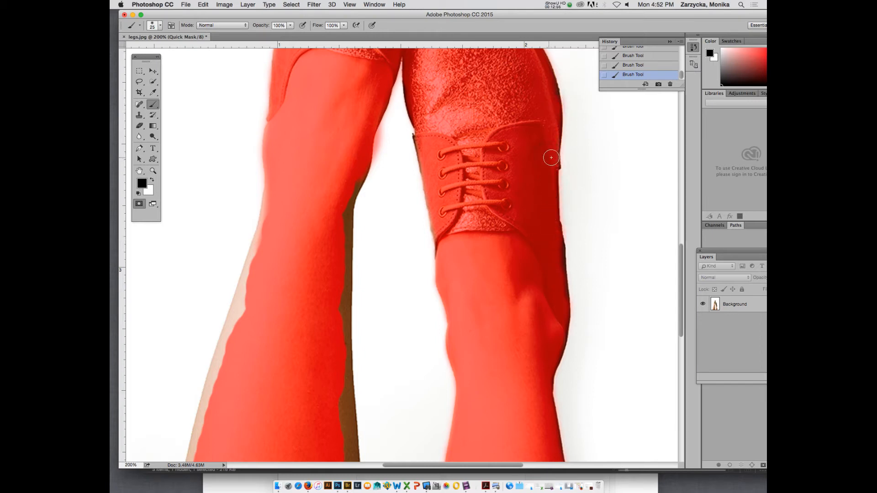
Mask the left-hand leg's inner and outer edges below the ankle with a 20 px brush, and touch up the lower shoe's outer heel.
scroll(525, 170, up, 5)
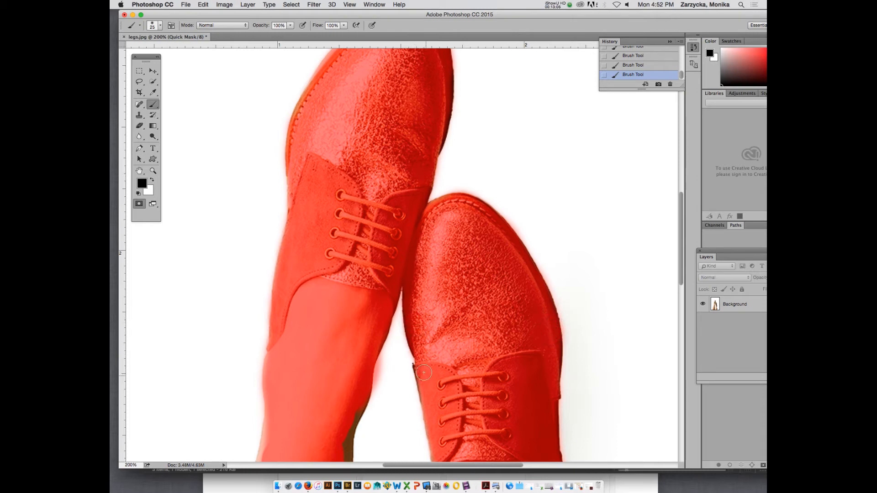
scroll(440, 352, down, 5)
mouse_move(354, 272)
mouse_down()
mouse_move(343, 298)
mouse_move(338, 401)
mouse_move(342, 335)
mouse_up()
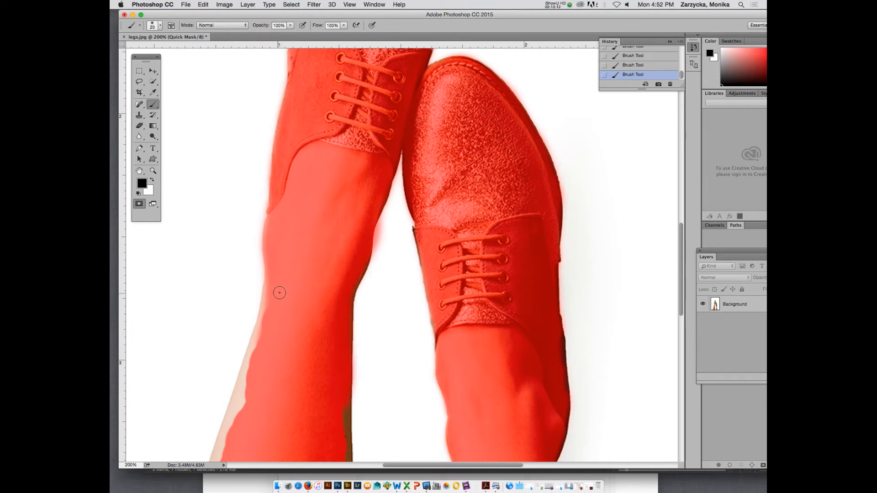
mouse_move(269, 295)
mouse_down()
mouse_move(261, 322)
mouse_move(268, 288)
mouse_move(254, 362)
mouse_move(274, 276)
mouse_up()
mouse_move(251, 371)
mouse_down()
mouse_move(239, 401)
mouse_move(249, 375)
mouse_up()
scroll(258, 409, up, 2)
scroll(258, 409, down, 2)
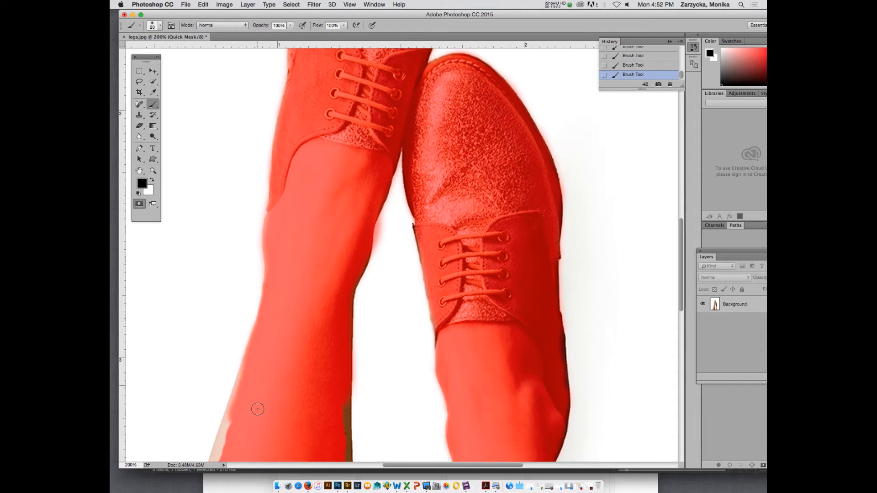
drag(562, 387, 556, 329)
Extend the mask along the left-hand leg's inner calf edge down to the bottom of the image.
scroll(532, 337, down, 1)
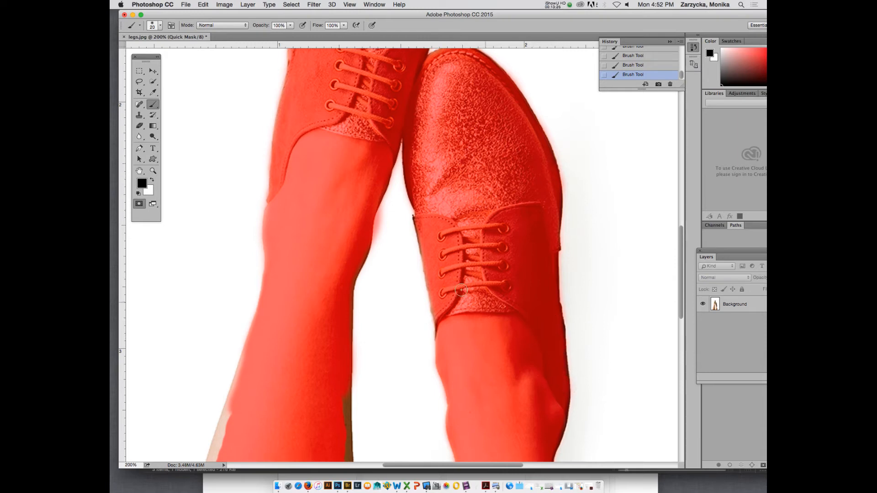
scroll(490, 319, down, 10)
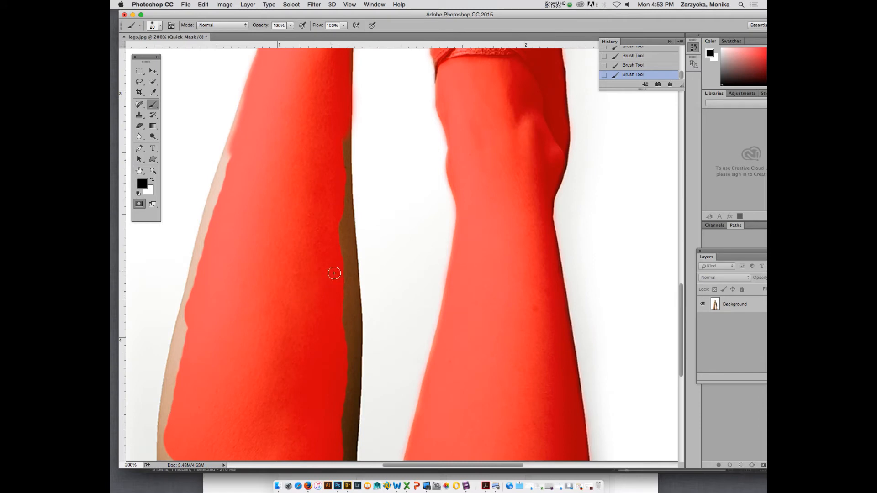
drag(334, 274, 340, 150)
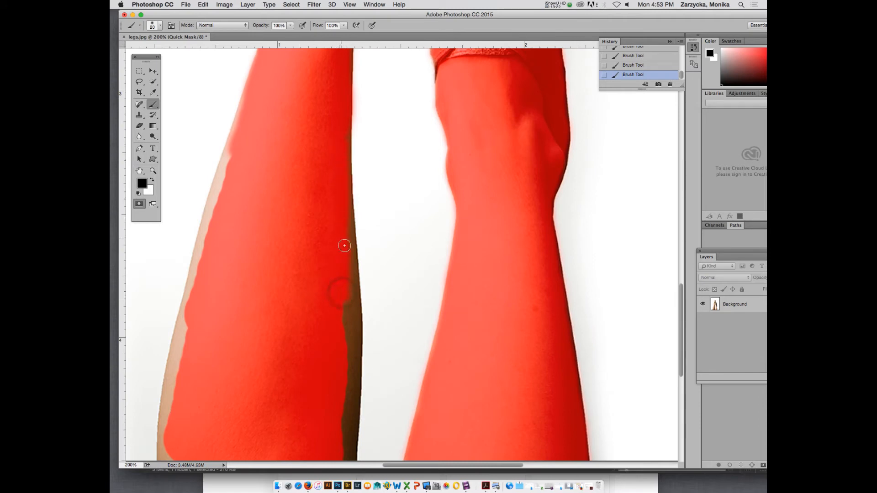
drag(345, 191, 346, 124)
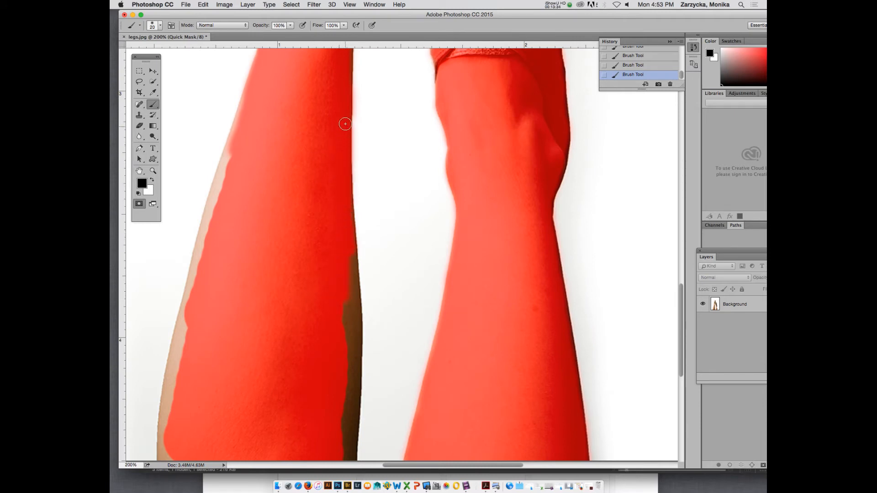
mouse_move(338, 266)
mouse_down()
mouse_move(348, 261)
mouse_move(347, 440)
mouse_move(349, 274)
mouse_move(355, 317)
mouse_move(350, 469)
mouse_up()
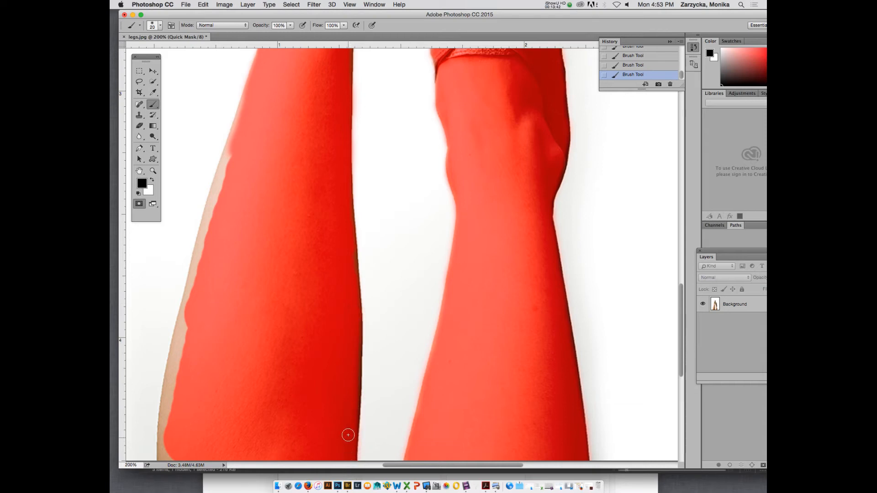
drag(348, 435, 352, 305)
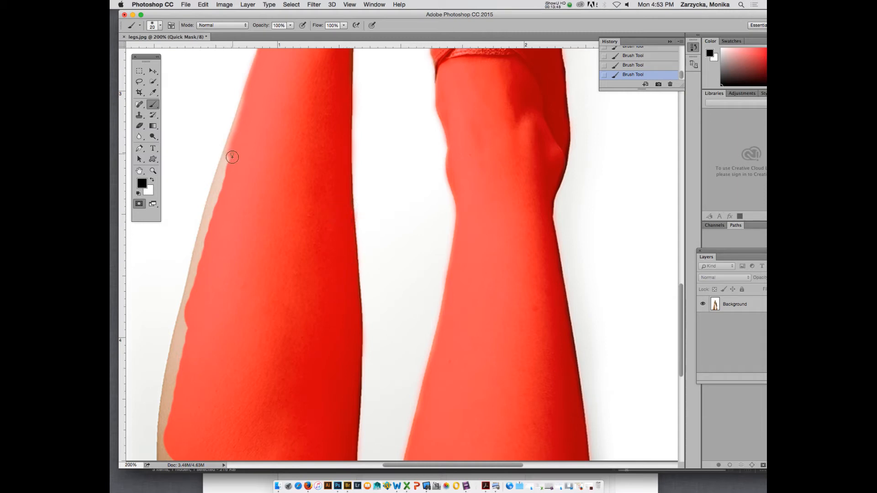
Mask the left-hand leg's outer calf edge down to the bottom of the image, filling the remaining thin gaps.
mouse_move(232, 157)
mouse_down()
mouse_move(221, 192)
mouse_move(231, 152)
mouse_up()
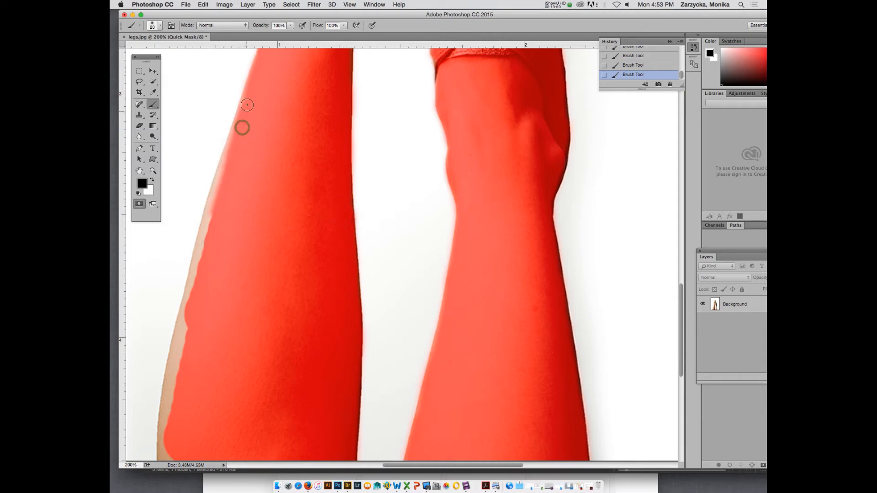
drag(247, 105, 226, 149)
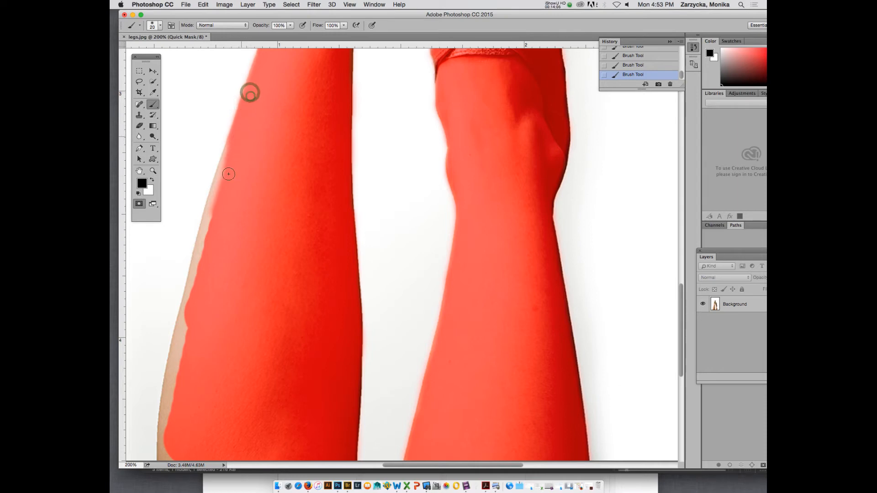
mouse_move(212, 215)
mouse_down()
mouse_move(230, 152)
mouse_move(217, 227)
mouse_move(214, 235)
mouse_move(216, 215)
mouse_move(191, 289)
mouse_move(206, 279)
mouse_move(178, 345)
mouse_move(191, 295)
mouse_move(172, 370)
mouse_move(168, 459)
mouse_up()
drag(168, 398, 181, 354)
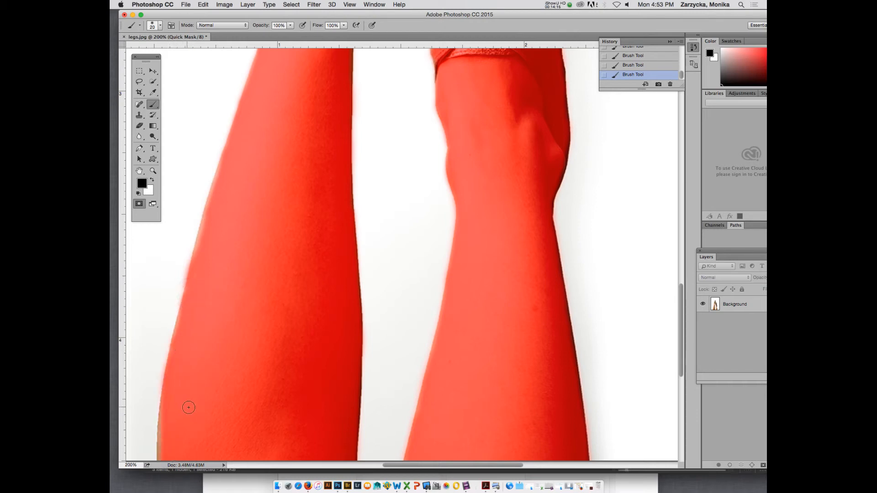
drag(162, 427, 161, 462)
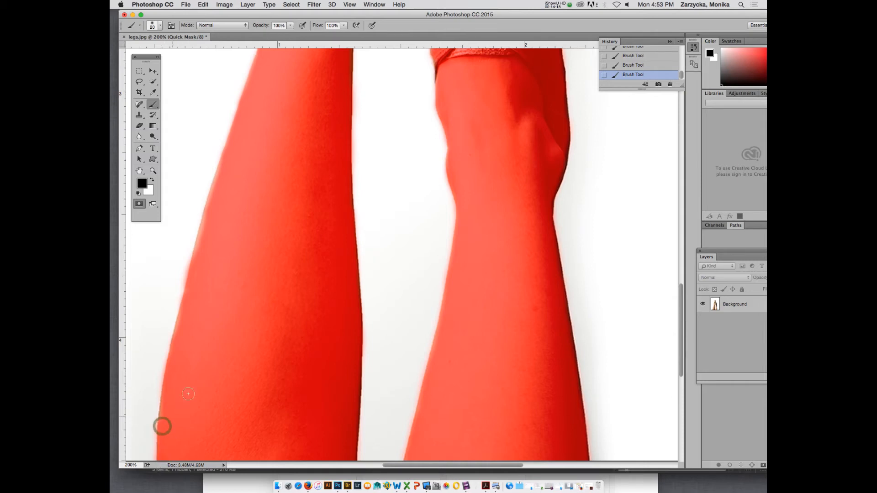
drag(179, 343, 218, 202)
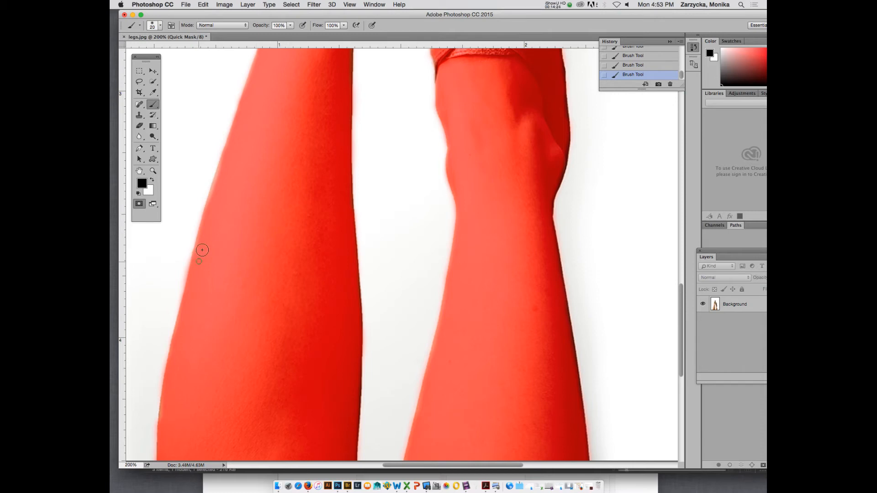
mouse_move(203, 250)
mouse_down()
mouse_move(210, 204)
mouse_move(237, 147)
mouse_up()
Switch to painting with white and trim the mask overspill around the upper shoe's toe at 300% magnification.
scroll(281, 188, up, 10)
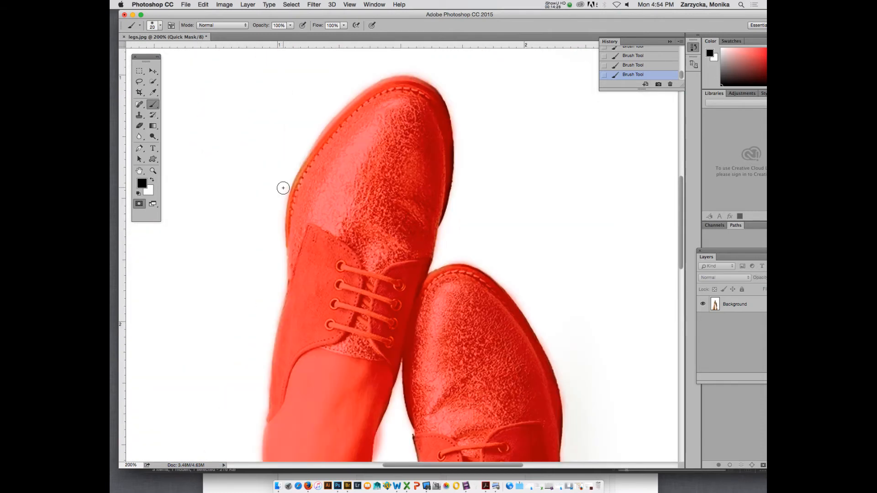
scroll(284, 188, down, 10)
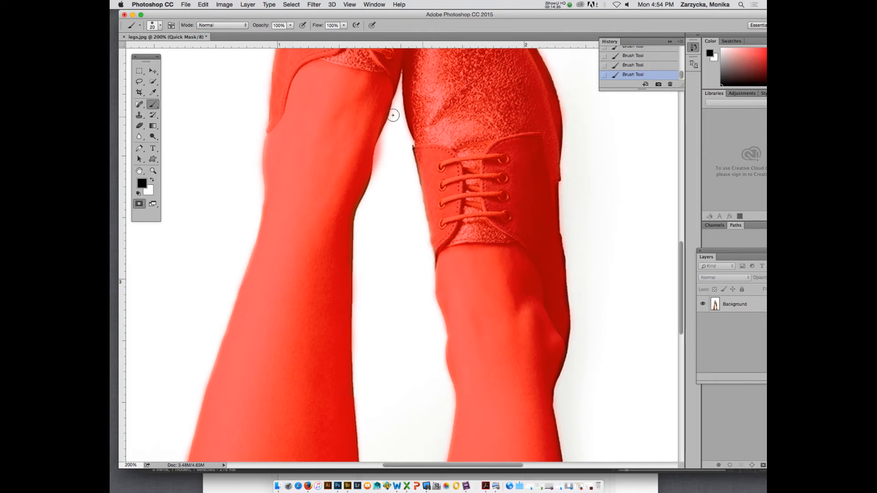
scroll(309, 131, up, 8)
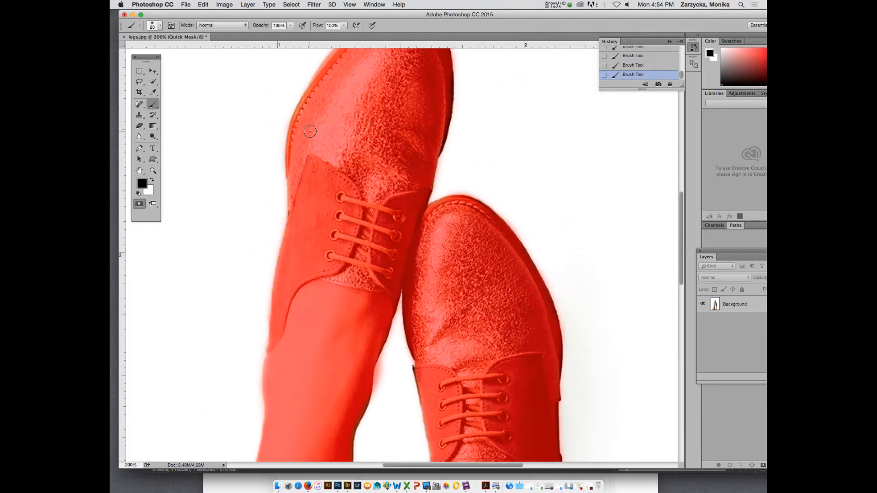
scroll(317, 145, up, 8)
scroll(337, 170, down, 3)
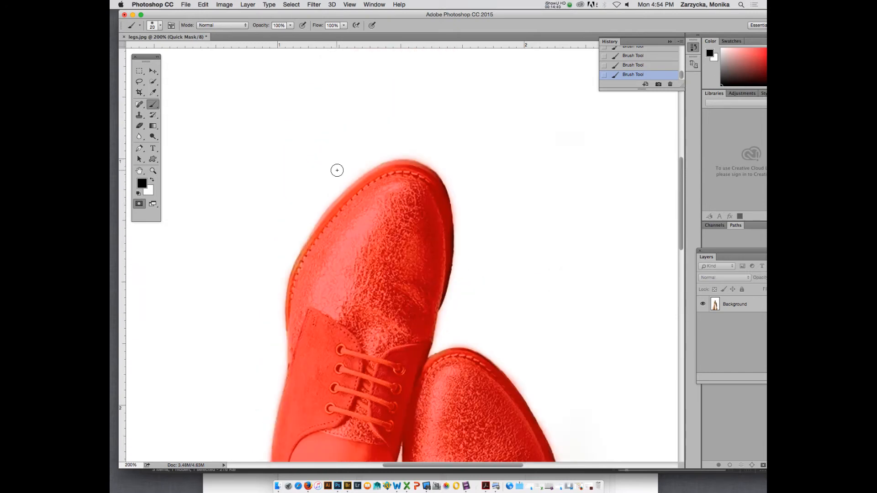
key(super+minus)
key(super+plus)
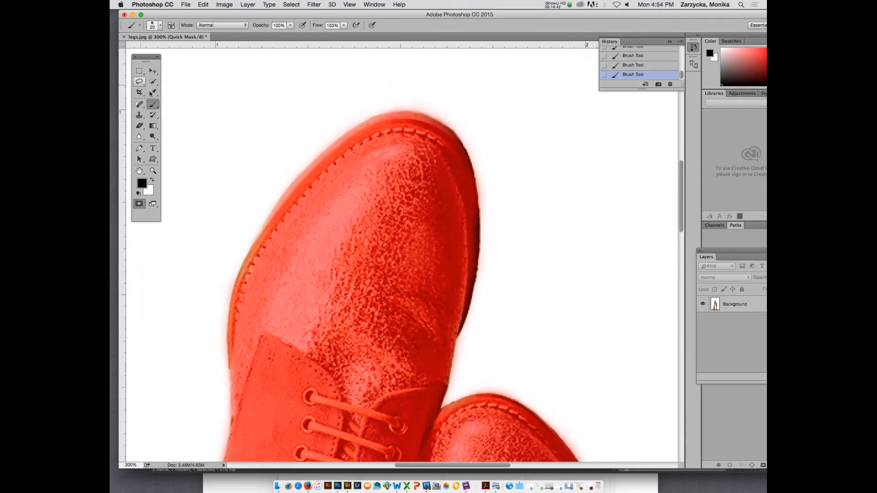
click(153, 182)
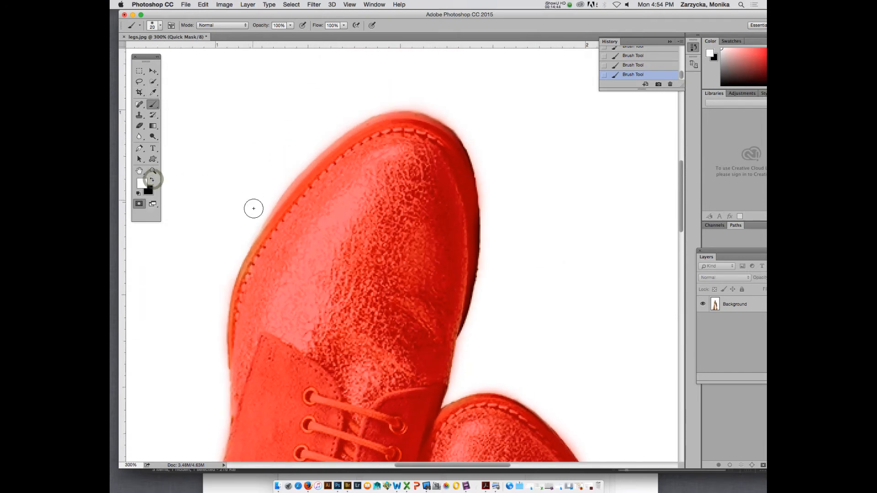
drag(251, 223, 262, 199)
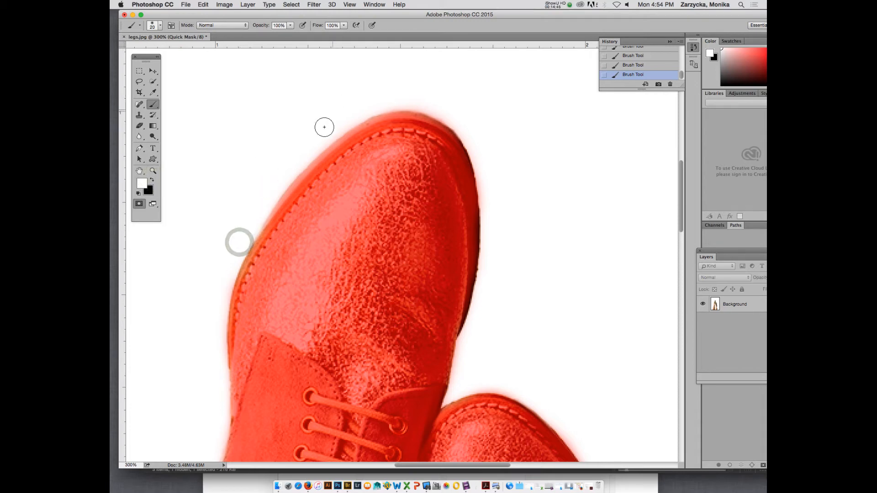
mouse_move(318, 138)
mouse_down()
mouse_move(343, 108)
mouse_move(401, 99)
mouse_move(451, 105)
mouse_up()
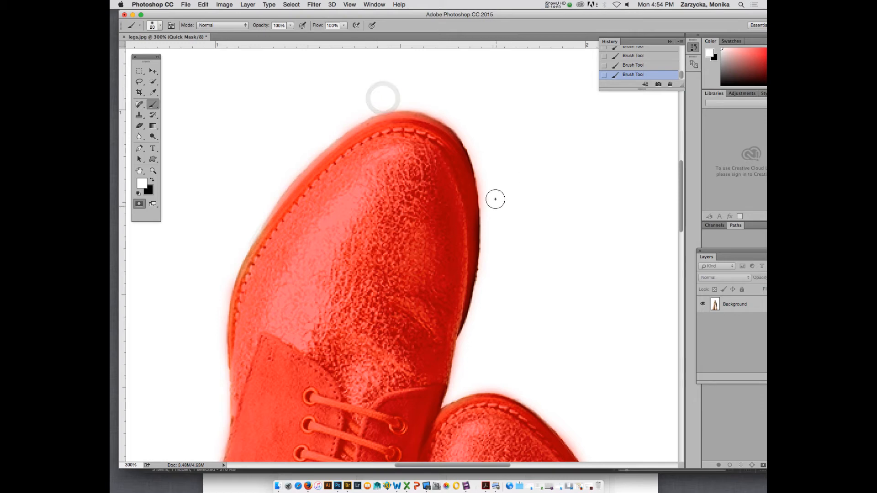
drag(495, 195, 489, 181)
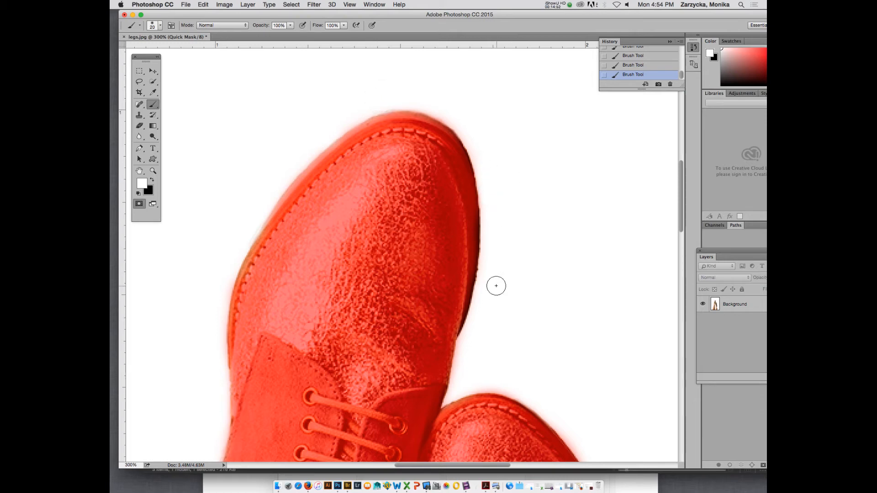
Erase the mask overspill beside the upper shoe's inner side and around the lower shoe's toe and outer edge.
scroll(493, 260, down, 5)
drag(464, 264, 471, 231)
click(514, 272)
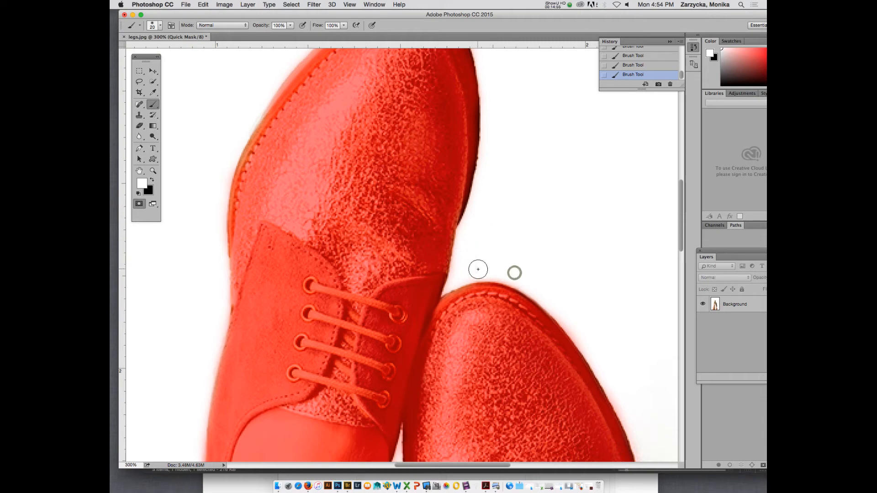
scroll(551, 190, down, 4)
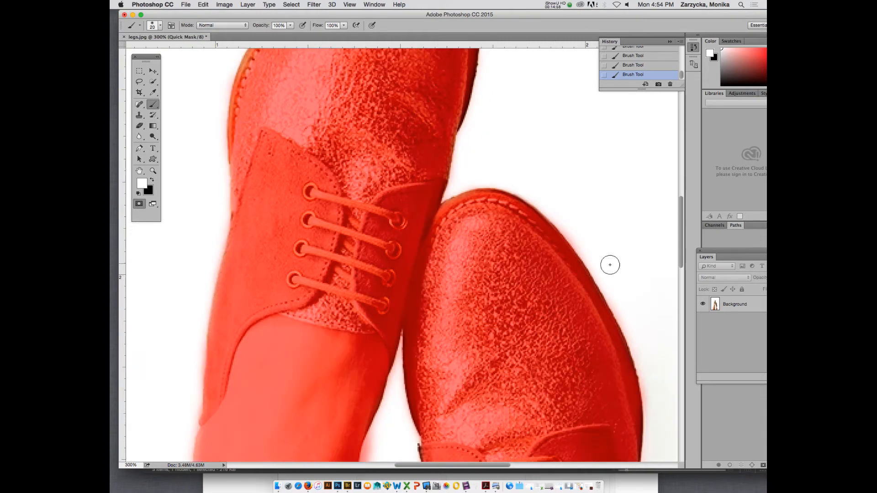
click(598, 256)
scroll(372, 383, down, 4)
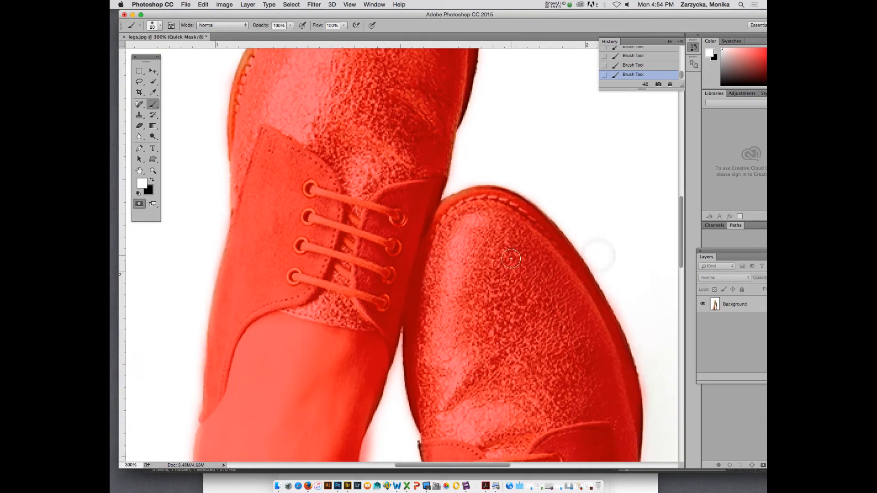
Clean the mask overspill from the gap between the left-hand ankle and the lower shoe, reducing the brush to about 7 px.
drag(373, 384, 379, 339)
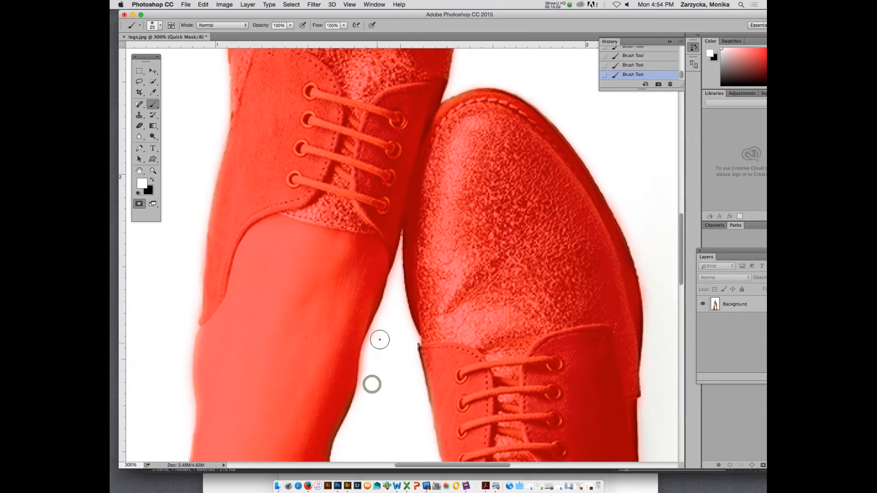
key(bracketleft)
key(bracketleft)
key(bracketleft)
key(bracketleft)
key(bracketleft)
key(bracketleft)
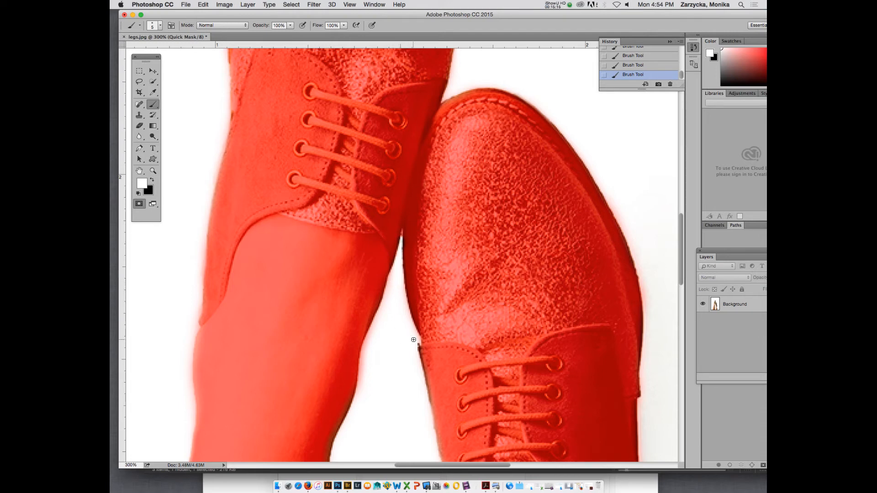
mouse_move(412, 335)
mouse_down()
mouse_move(403, 282)
mouse_move(389, 286)
mouse_move(374, 334)
mouse_move(379, 315)
mouse_up()
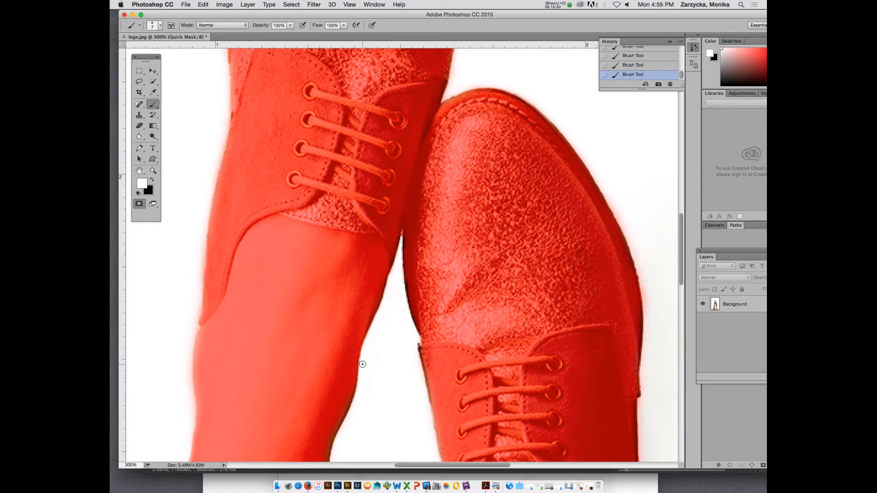
Erase the mask overspill along the left-hand leg's outer ankle and the heel side of its shoe, painting with white.
scroll(388, 371, down, 5)
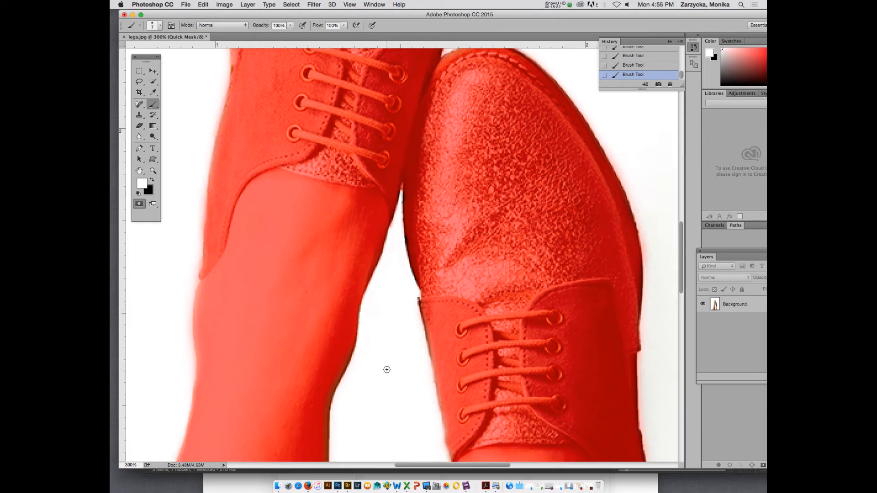
click(194, 314)
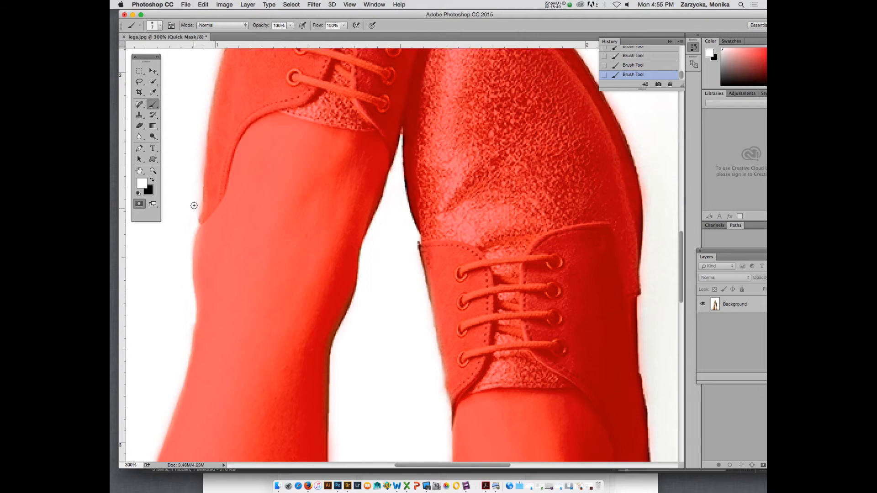
drag(201, 195, 201, 159)
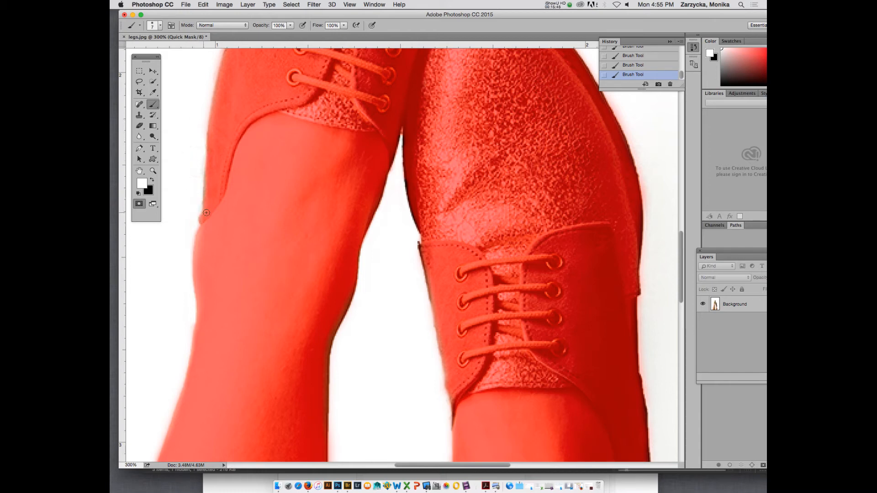
key(x)
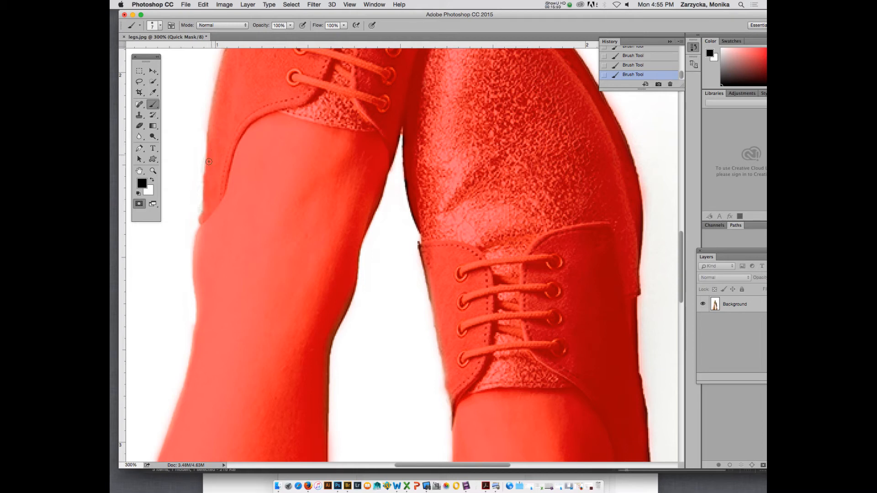
key(x)
click(201, 130)
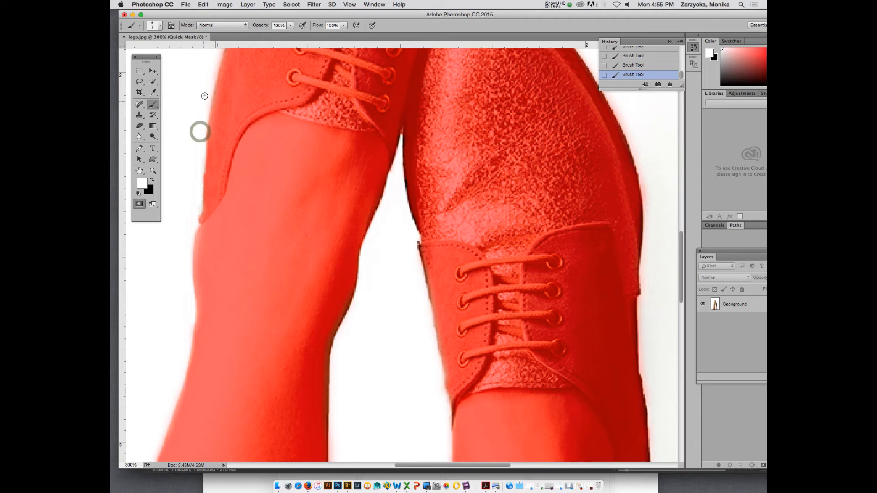
click(188, 320)
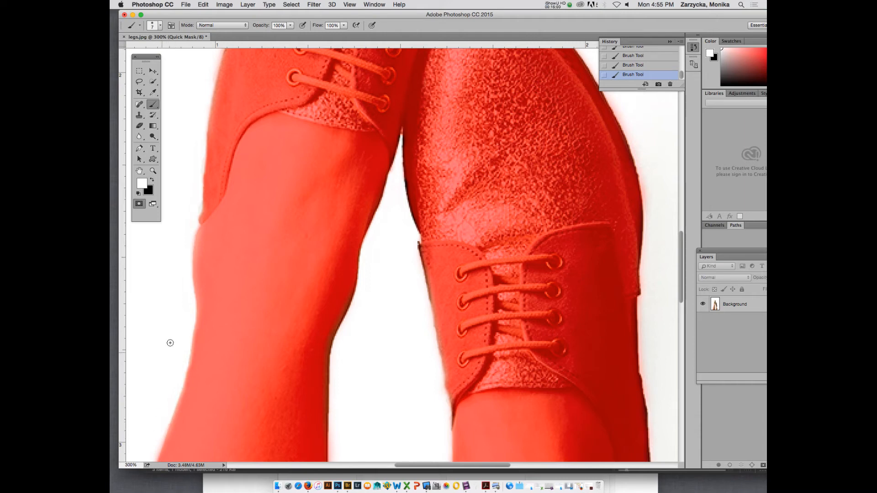
Trim the mask overspill along both sides of the left-hand calf and the inner ankle of the right-hand leg.
scroll(170, 343, down, 3)
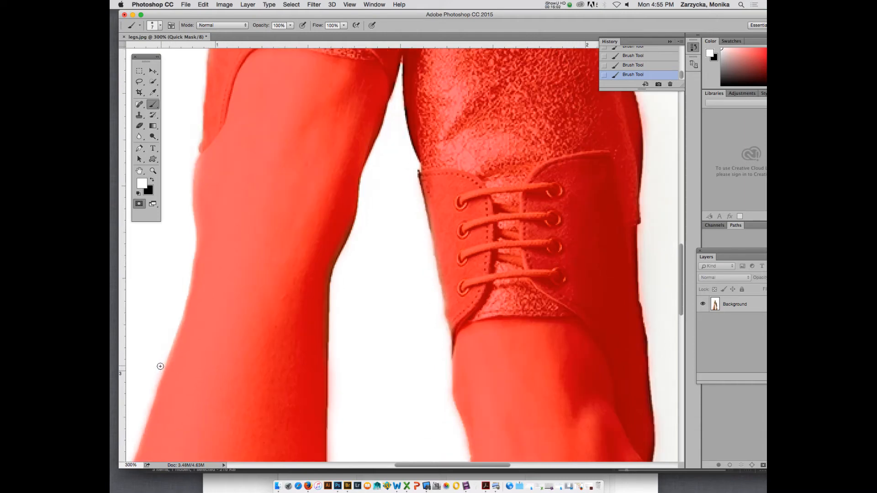
click(147, 398)
click(335, 350)
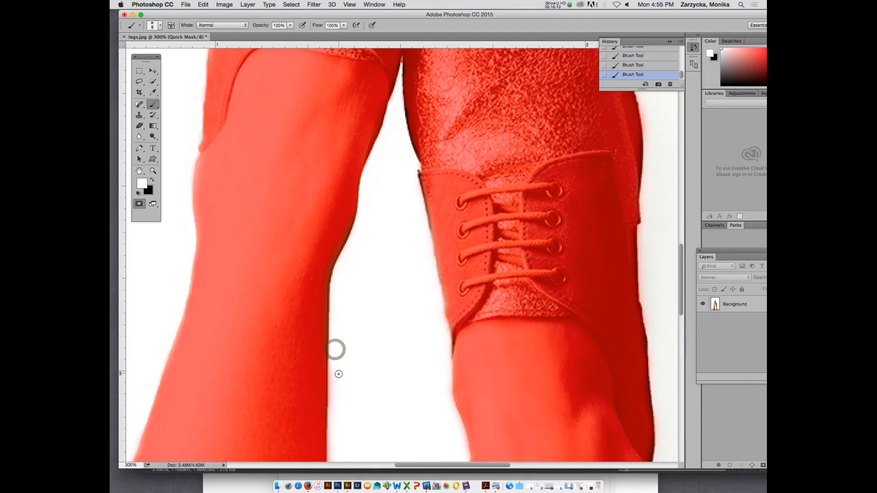
scroll(347, 331, down, 5)
click(445, 312)
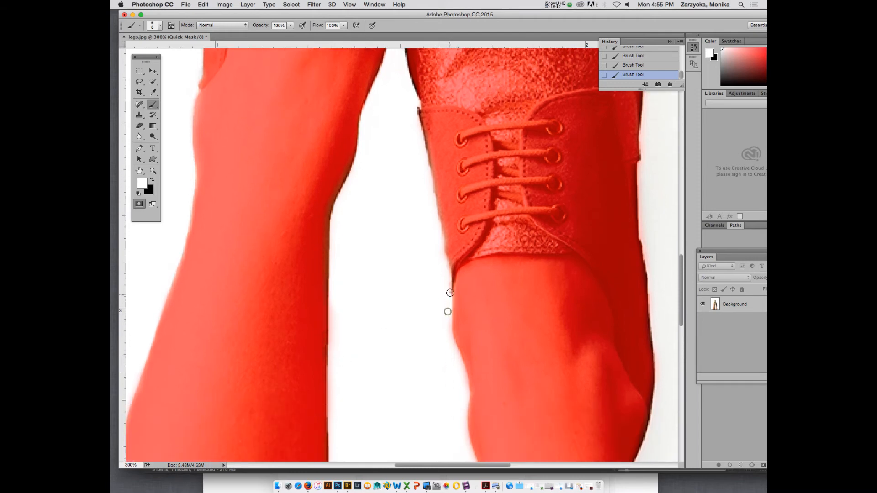
click(463, 378)
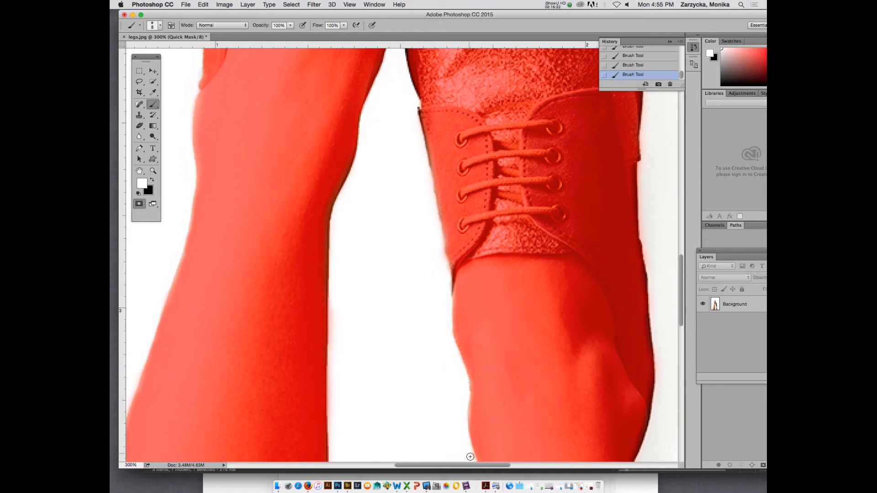
Erase the stray mask paint beside the left-hand leg's inner calf edge, painting with white.
key(x)
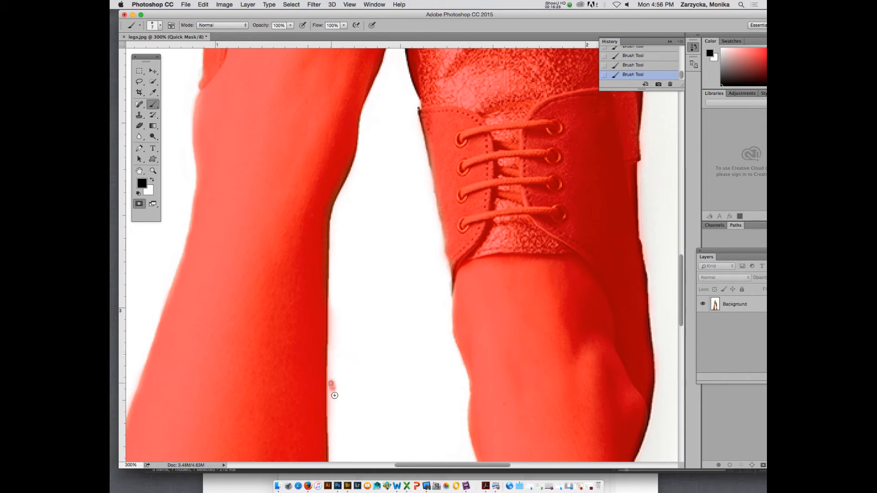
click(332, 384)
key(x)
click(332, 396)
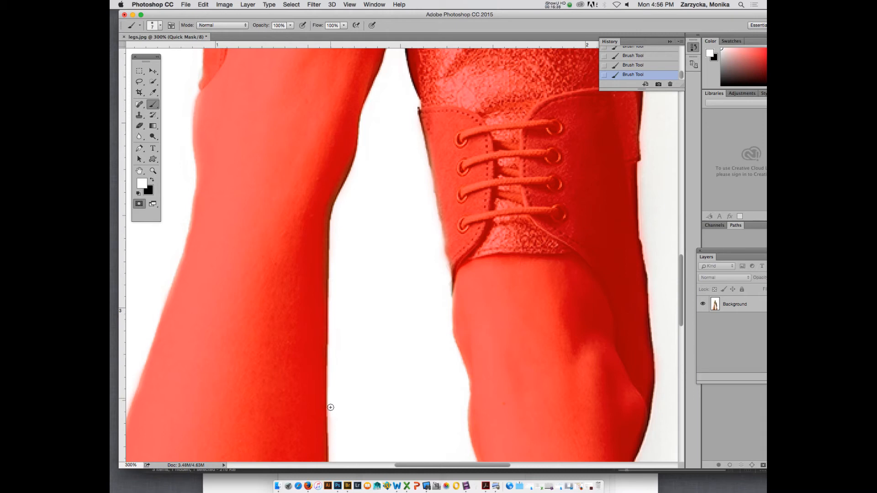
Clean the mask overspill along the inner edges of both calves and the left-hand leg's outer edge down to the bottom of the image.
scroll(347, 415, down, 15)
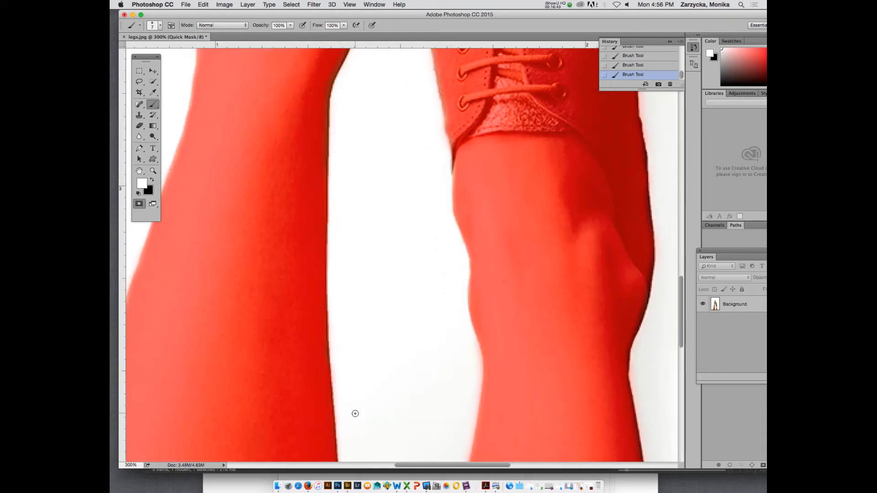
click(346, 366)
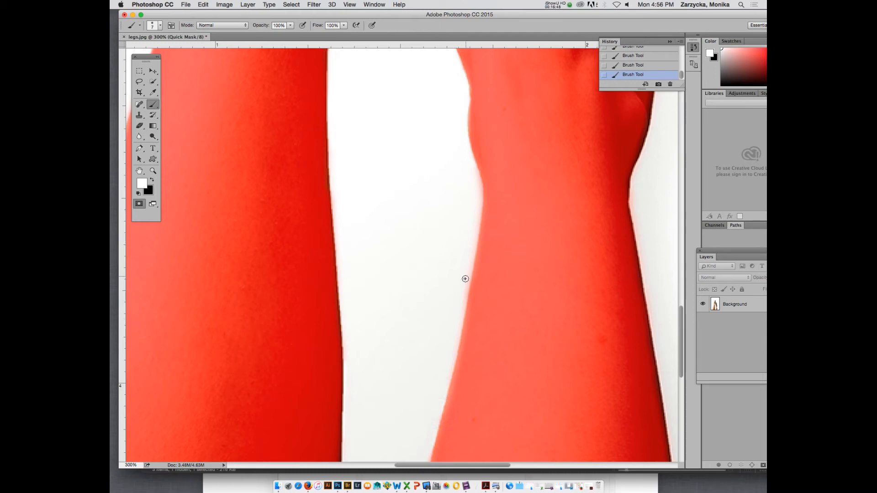
click(466, 279)
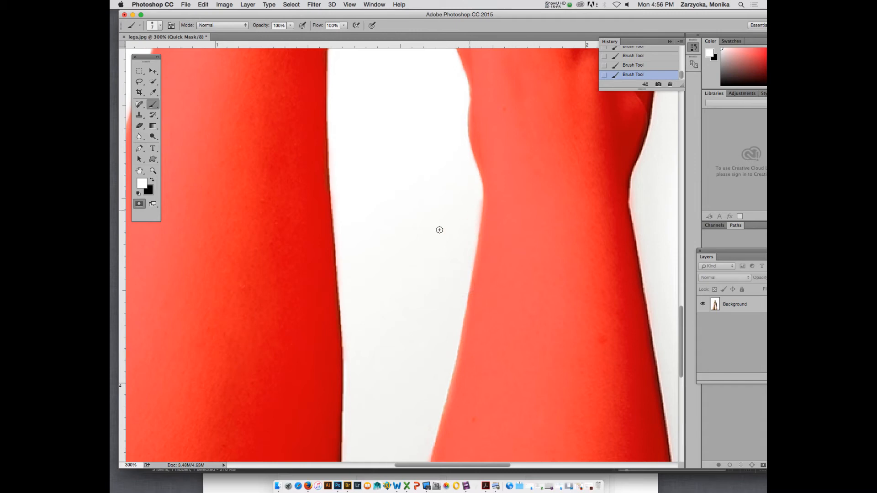
scroll(405, 256, down, 10)
click(416, 273)
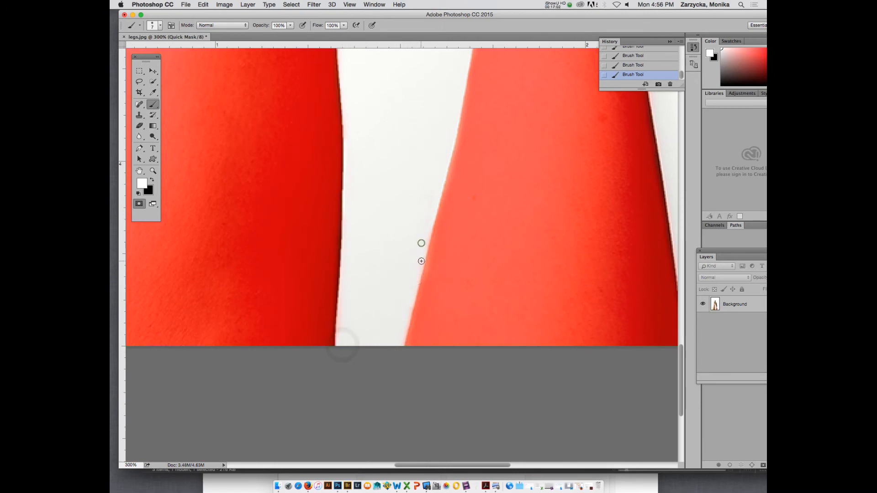
click(420, 242)
drag(505, 466, 472, 466)
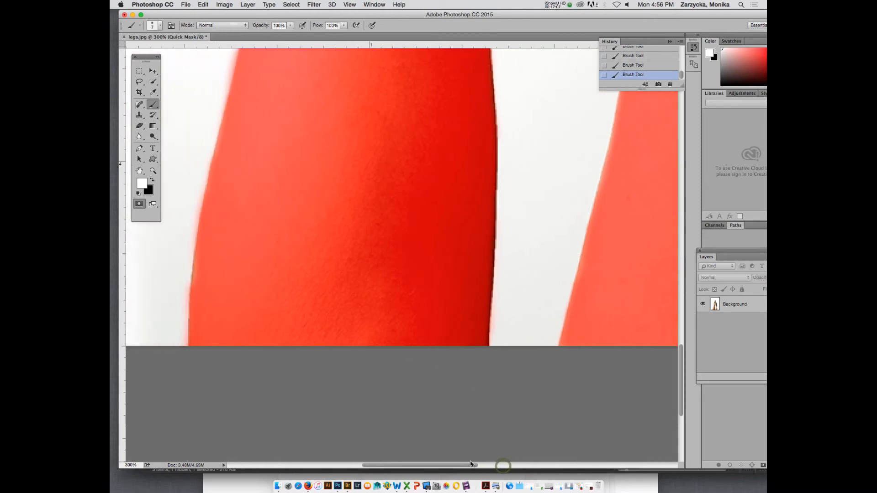
click(182, 346)
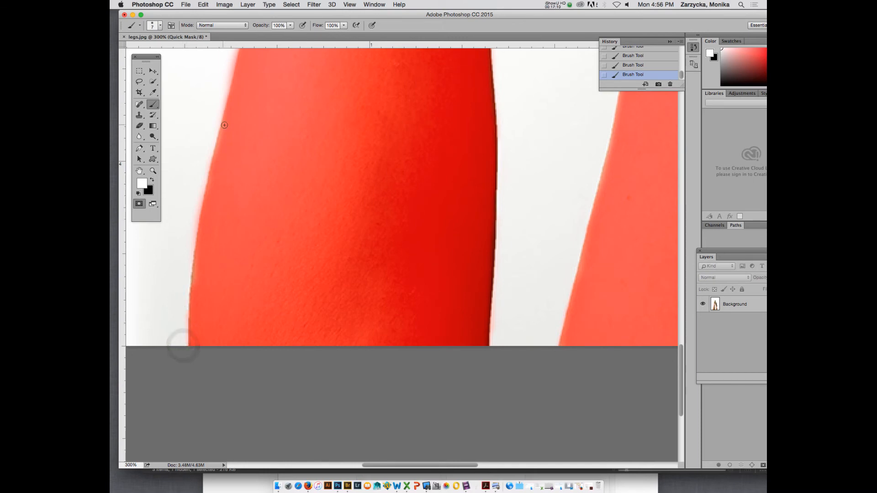
click(560, 4)
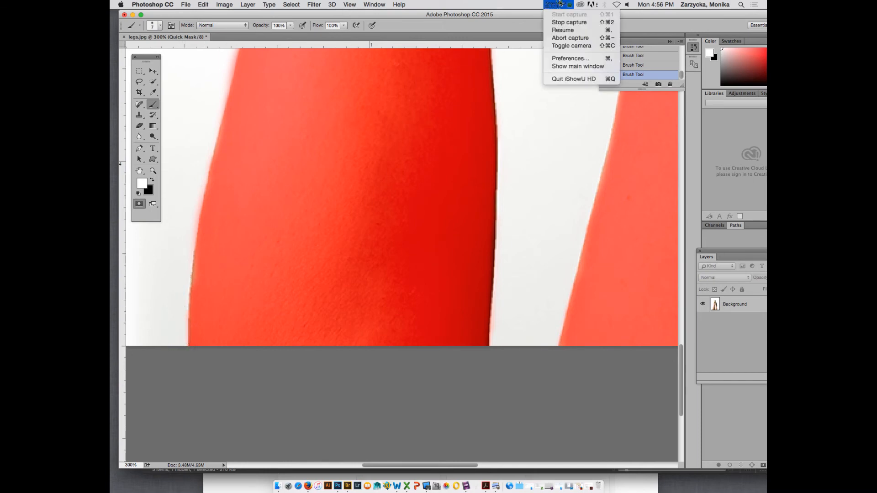
click(563, 30)
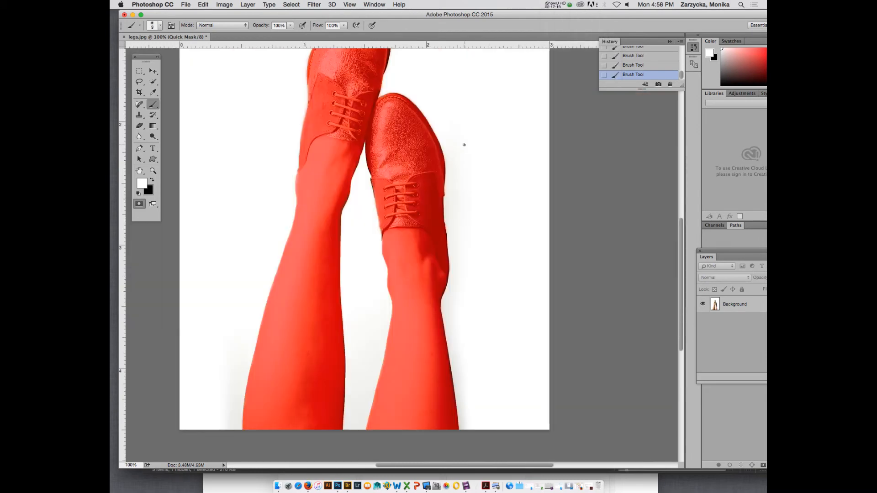
key(super+minus)
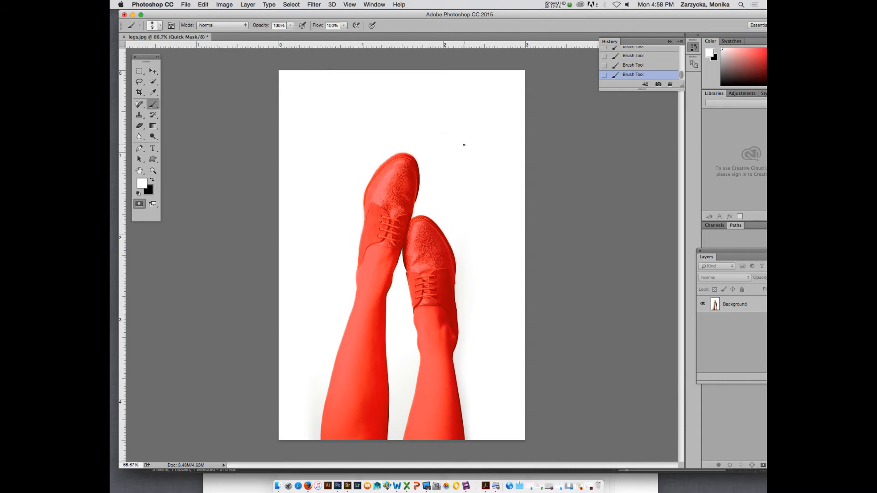
click(561, 4)
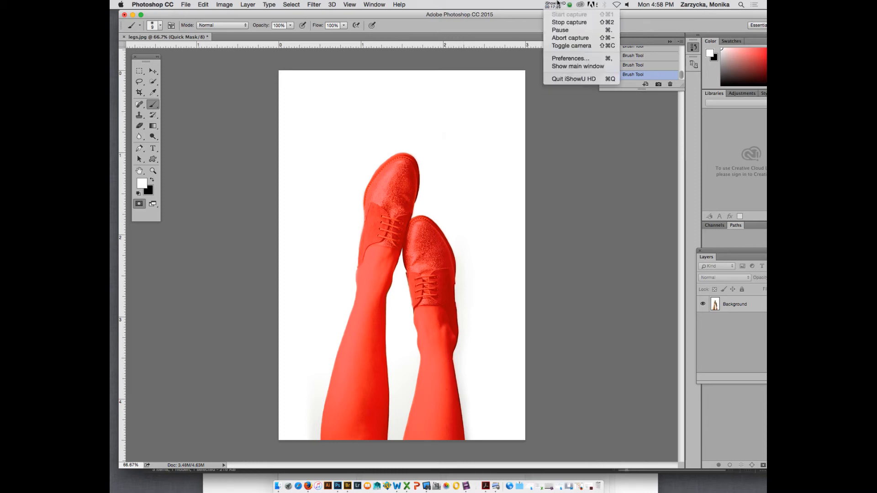
click(558, 32)
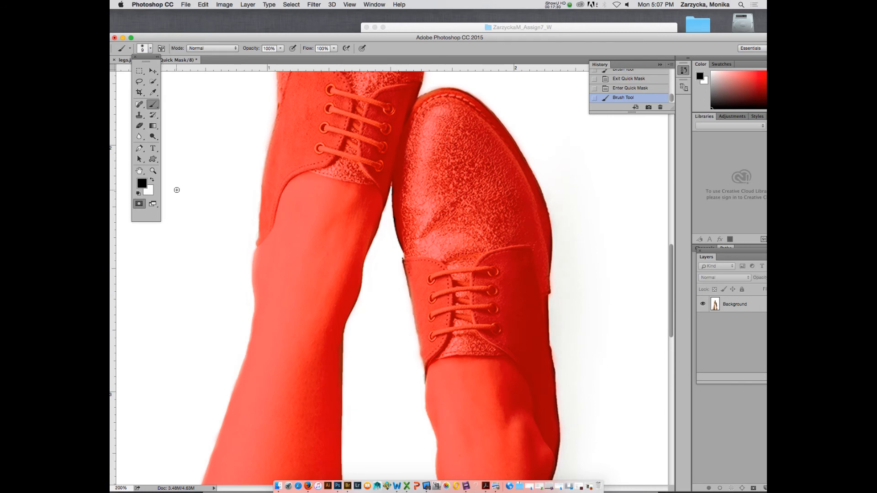
Exit Quick Mask mode to turn the mask into a selection and check its outline along both legs and shoes.
click(140, 205)
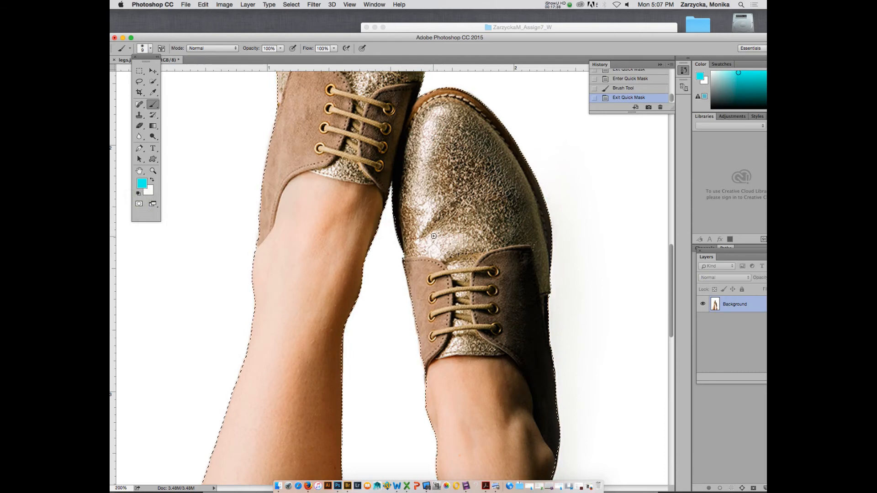
scroll(454, 237, down, 5)
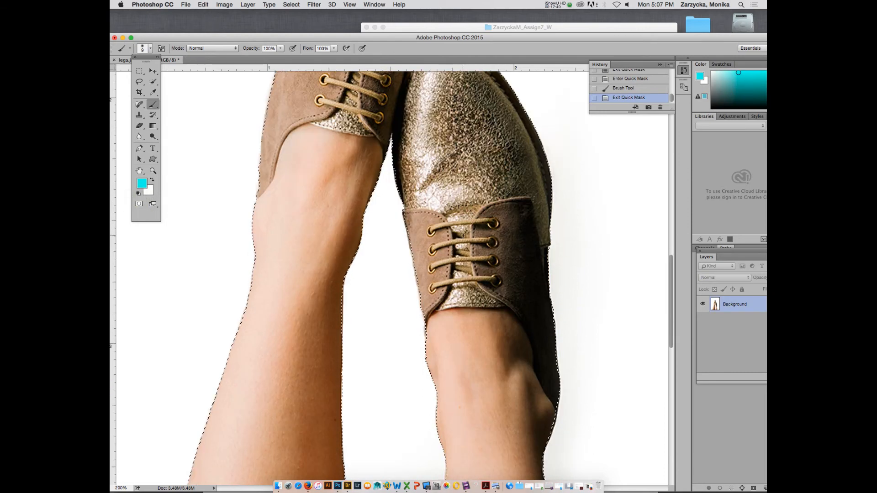
scroll(464, 235, down, 7)
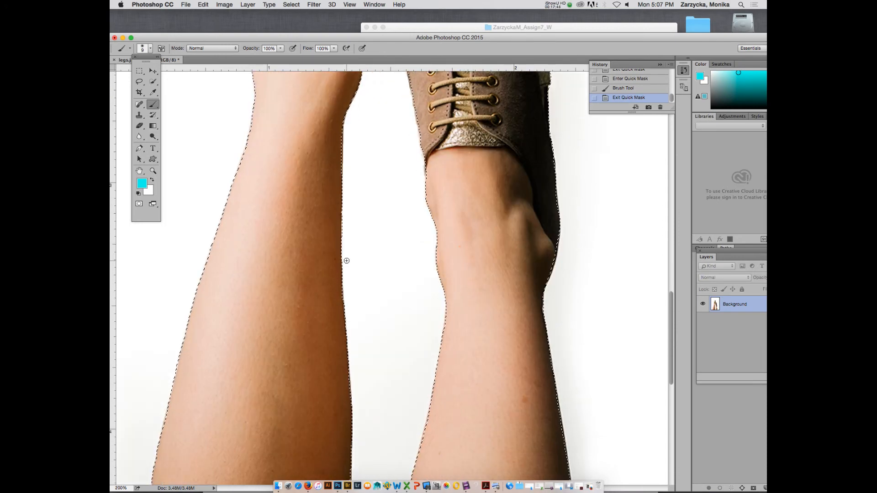
scroll(345, 260, down, 8)
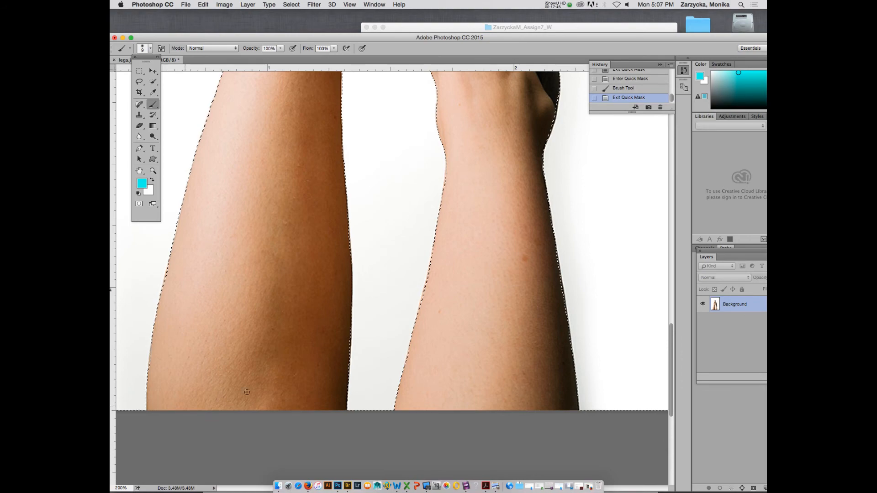
scroll(415, 271, right, 1)
scroll(414, 269, up, 7)
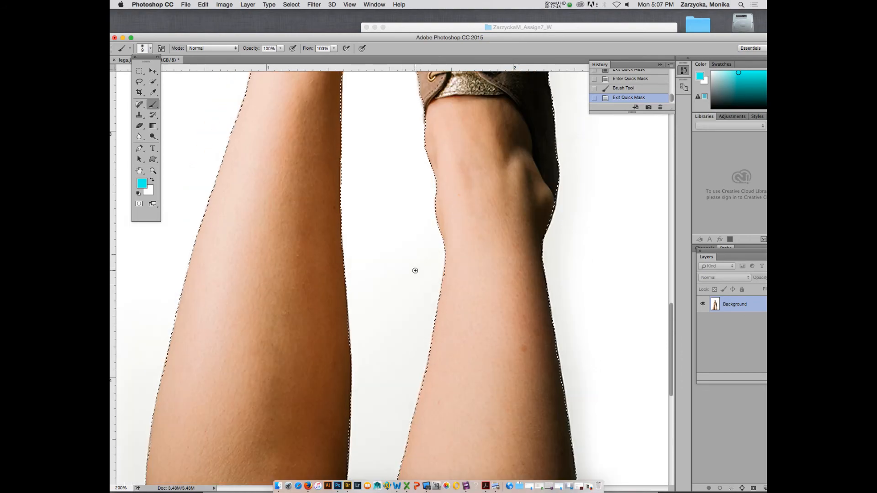
scroll(406, 268, up, 6)
scroll(407, 272, up, 12)
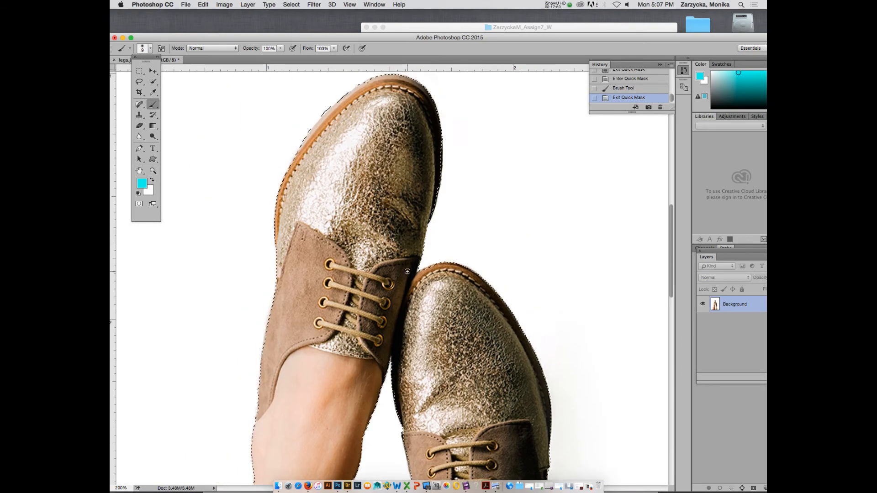
scroll(420, 244, down, 8)
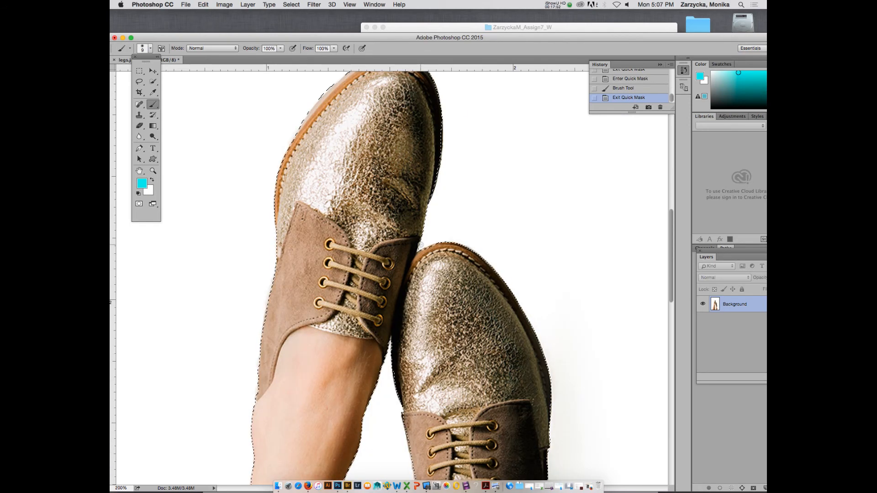
scroll(420, 244, down, 6)
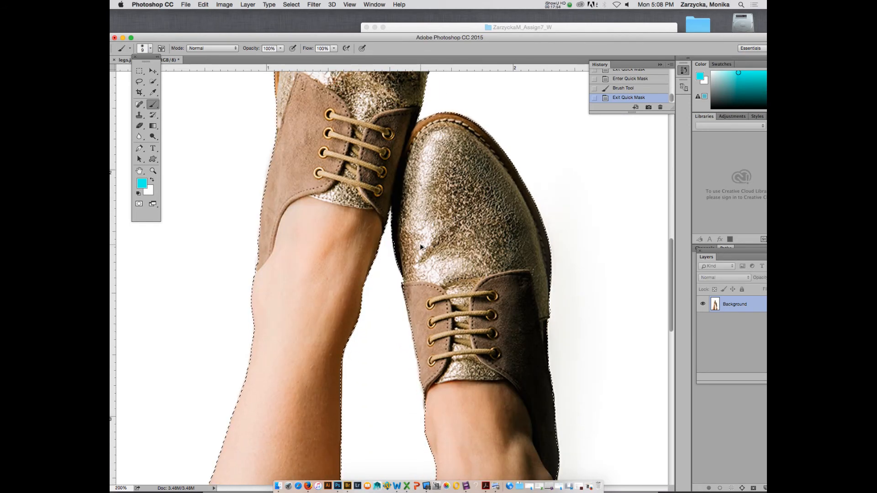
key(super+minus)
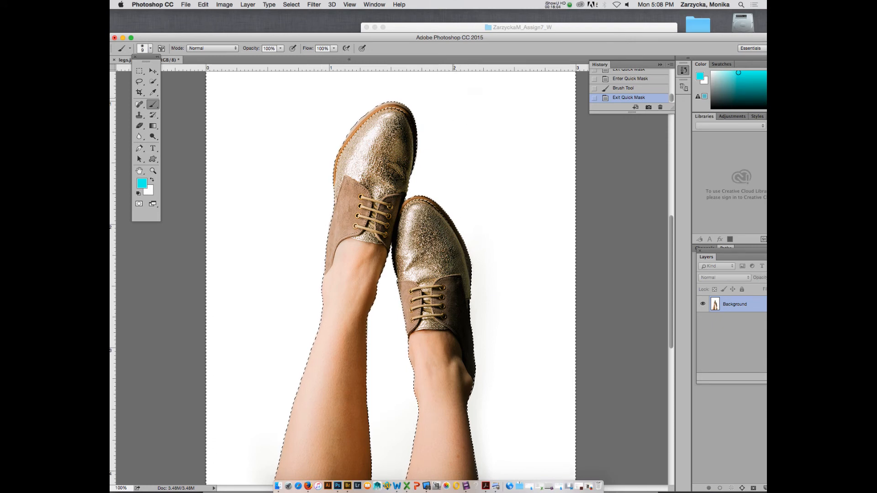
Try to move the selected area with the Move tool, and undo the move.
click(151, 70)
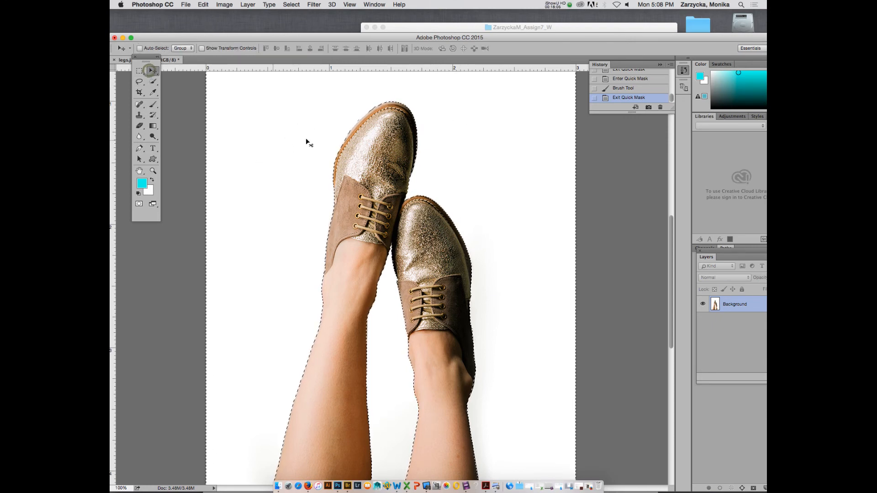
drag(305, 146, 229, 134)
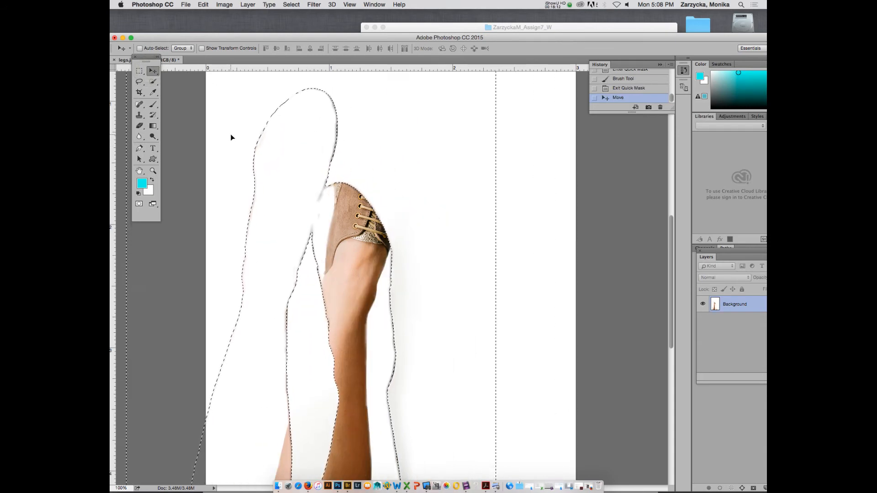
key(super+z)
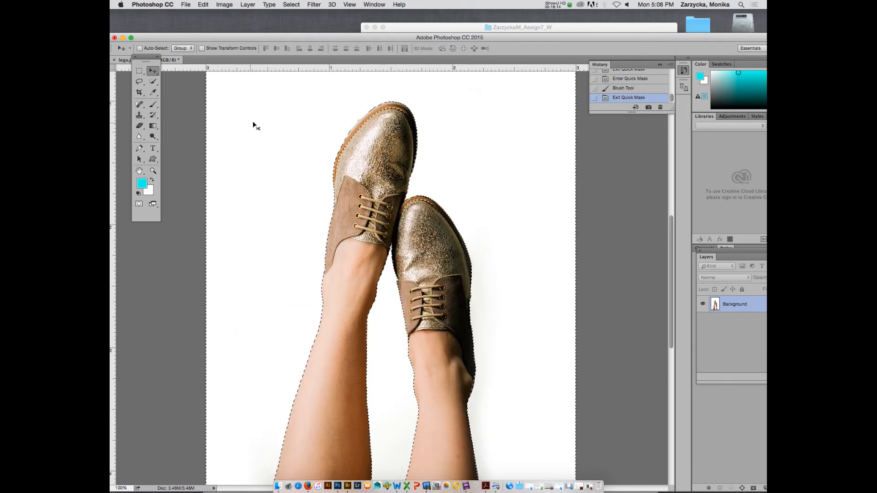
Invert the selection so that the legs and shoes are selected instead of the white background.
click(293, 5)
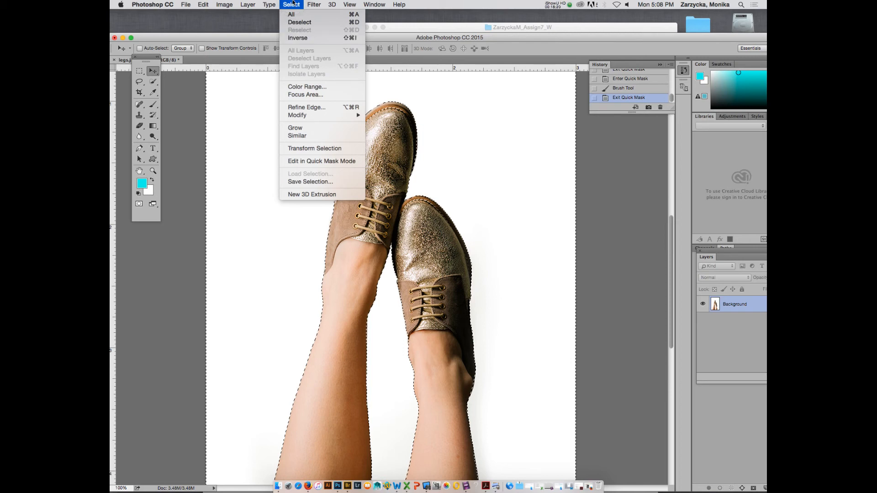
click(305, 39)
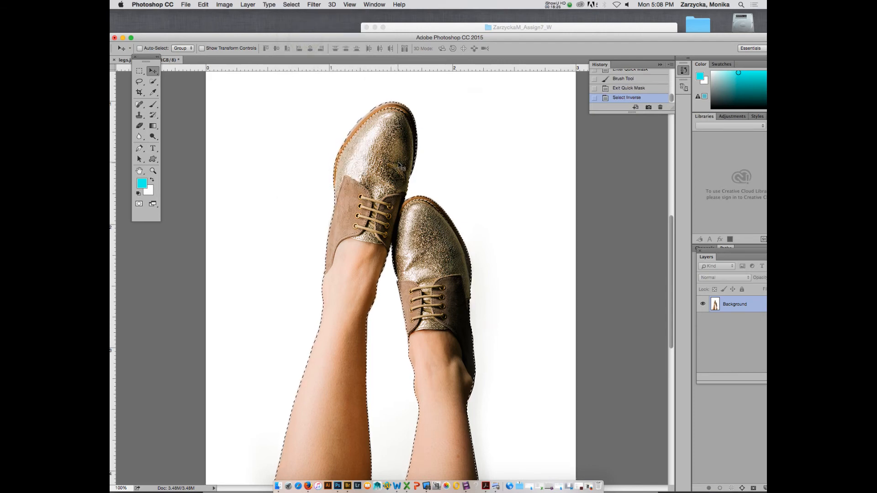
Try moving the selected legs with the Move tool and clearing the selection, undoing each change.
drag(398, 166, 278, 147)
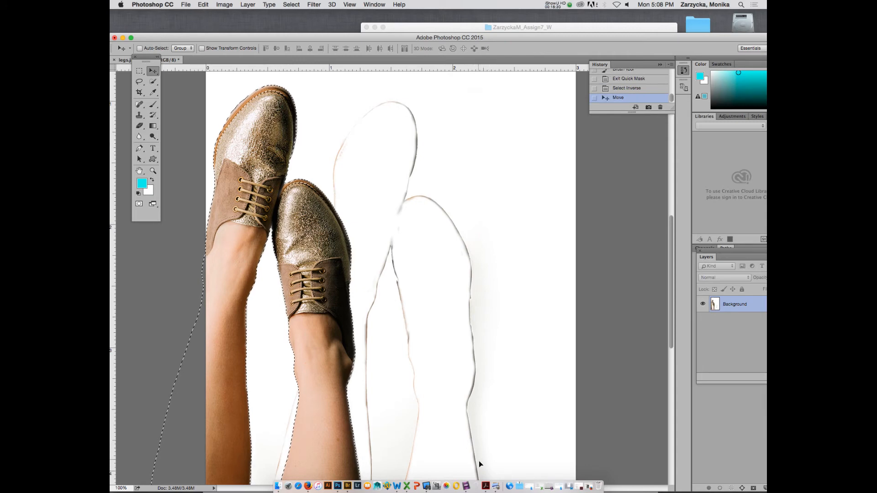
drag(409, 37, 409, 22)
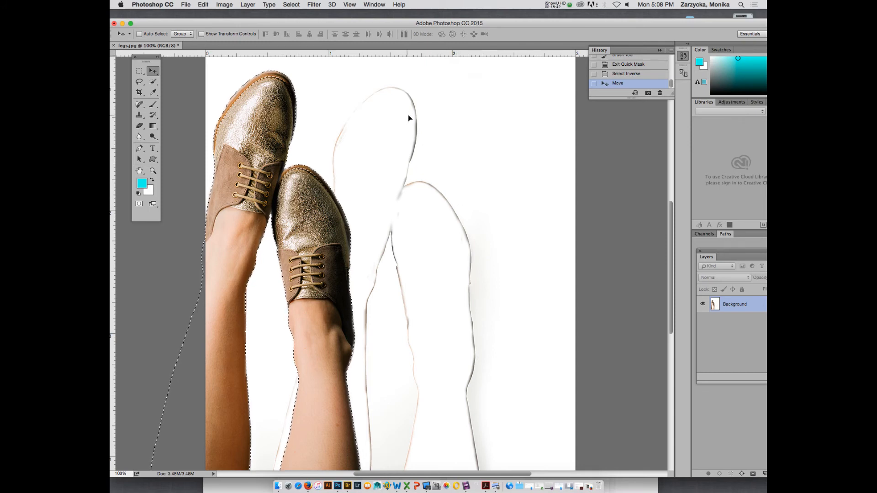
key(super+z)
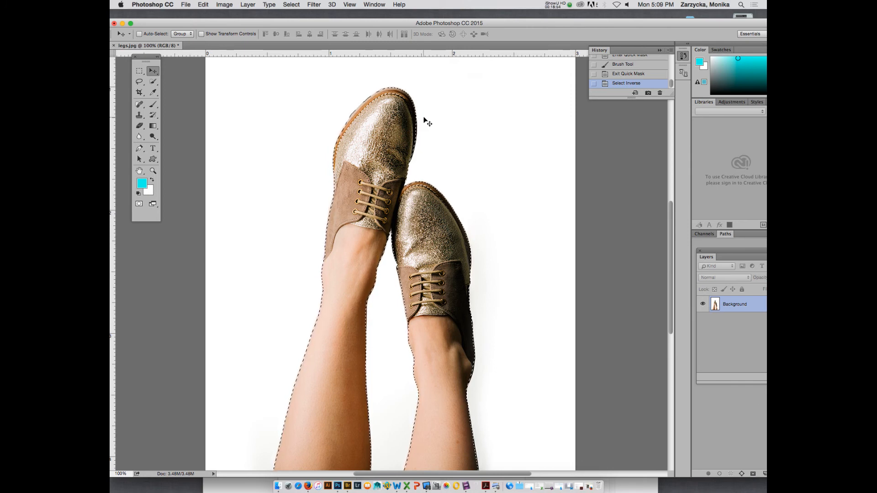
key(super+d)
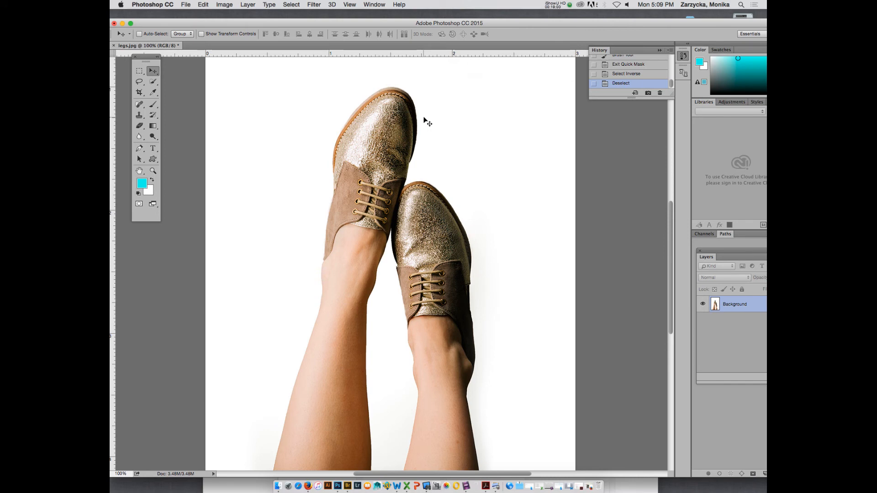
key(super+z)
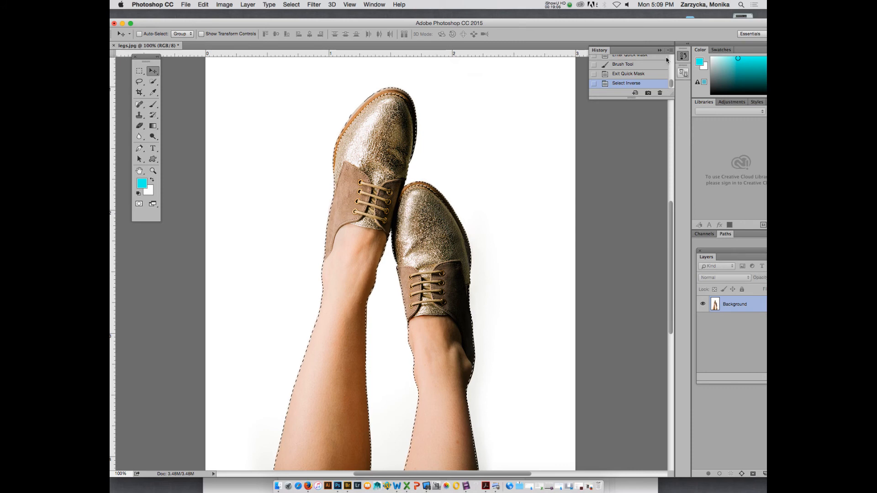
Reposition the application window and dock the floating Layers panel in the same group as Channels and Paths.
drag(665, 23, 610, 20)
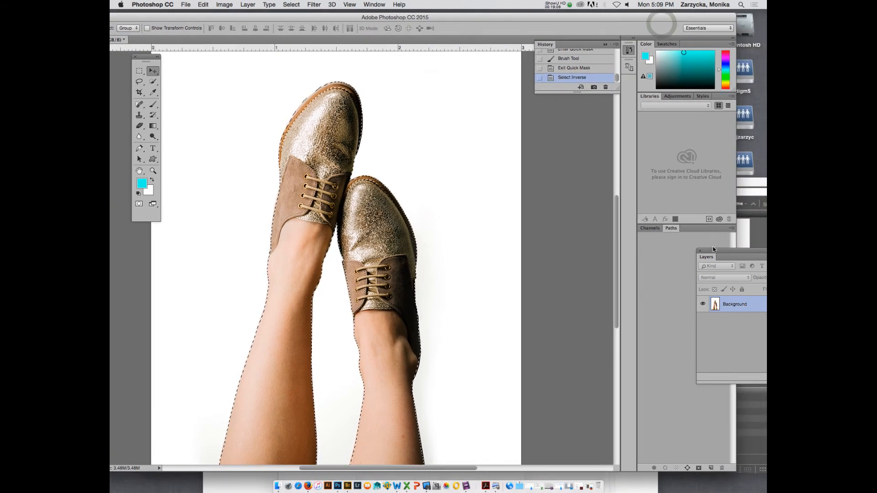
drag(715, 253, 690, 230)
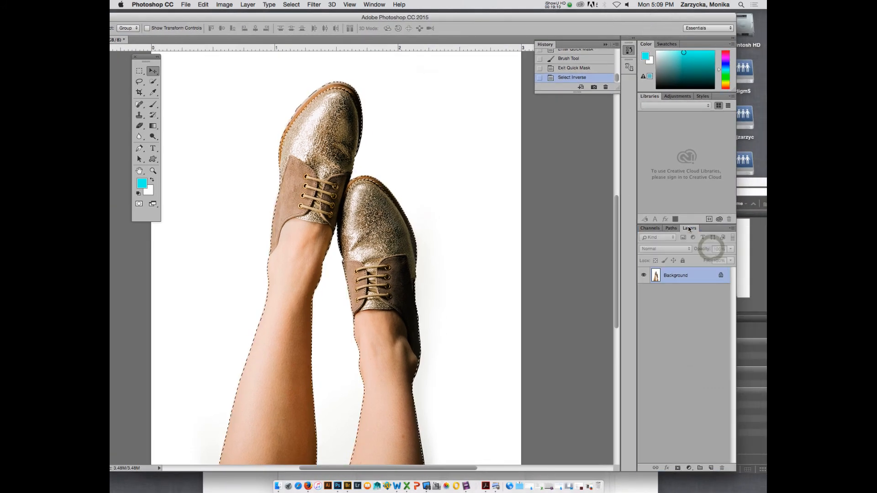
Create a new alpha channel and fill the leg selection in it with white using the Paint Bucket tool.
click(649, 228)
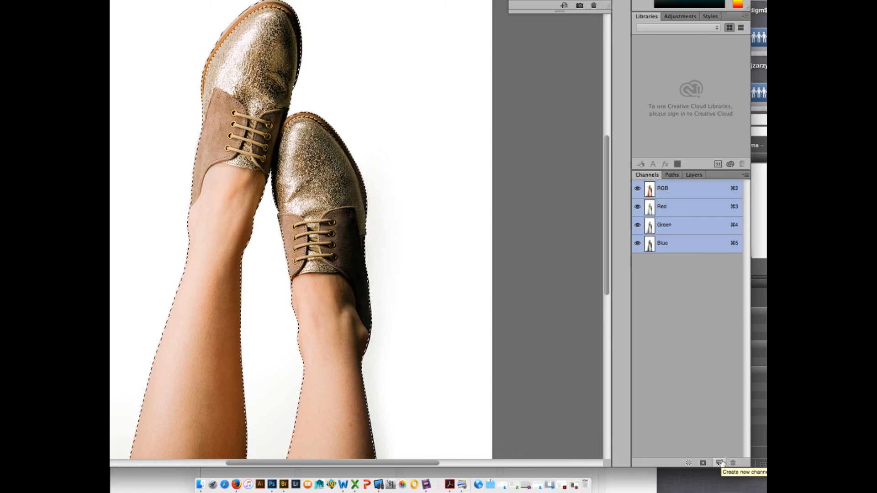
click(720, 463)
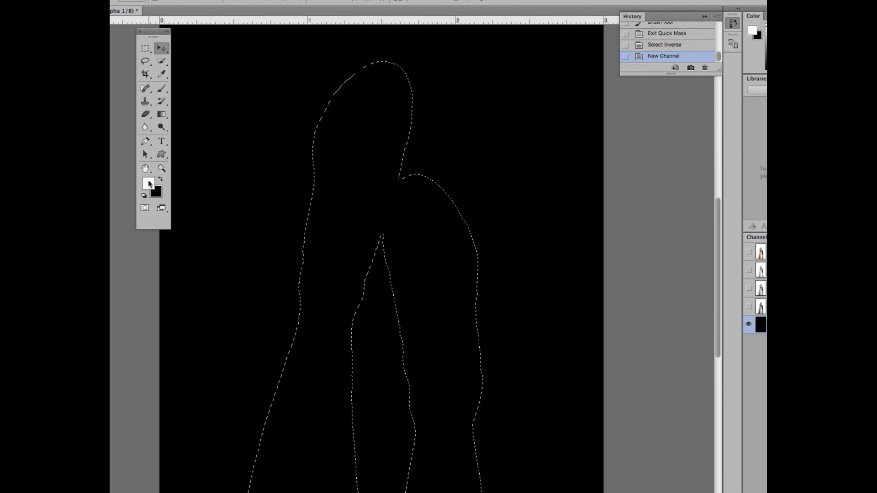
click(162, 115)
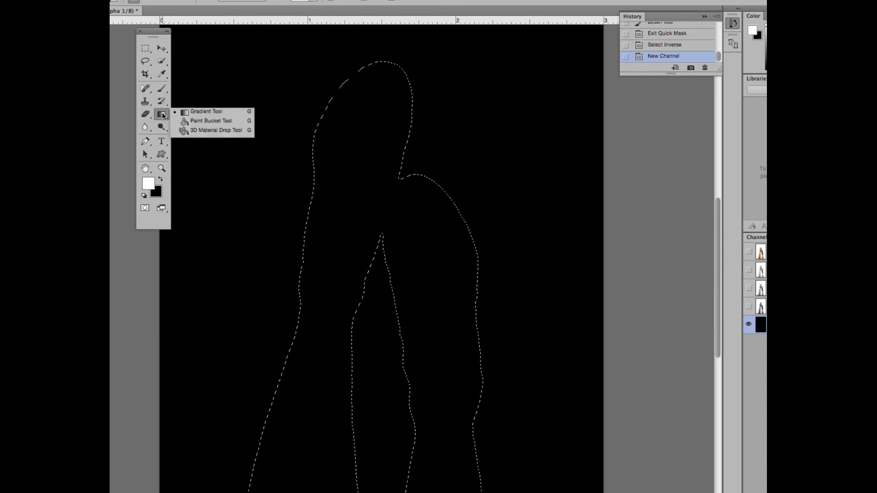
click(210, 121)
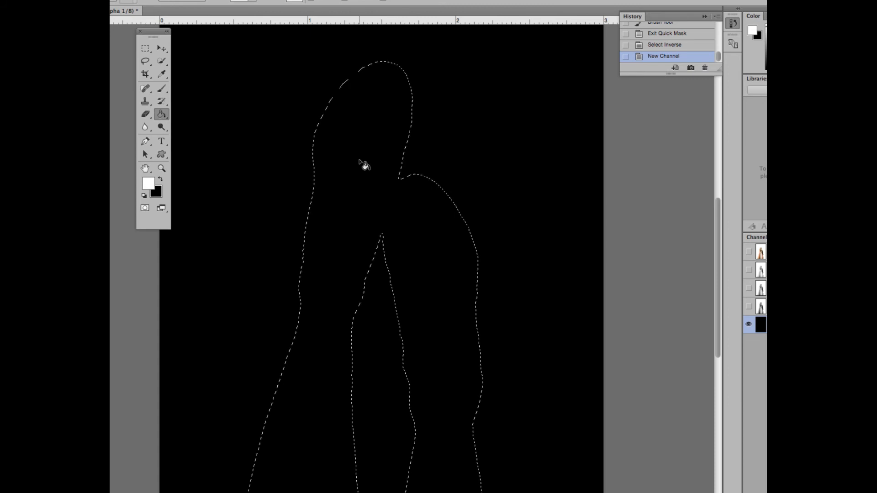
click(359, 162)
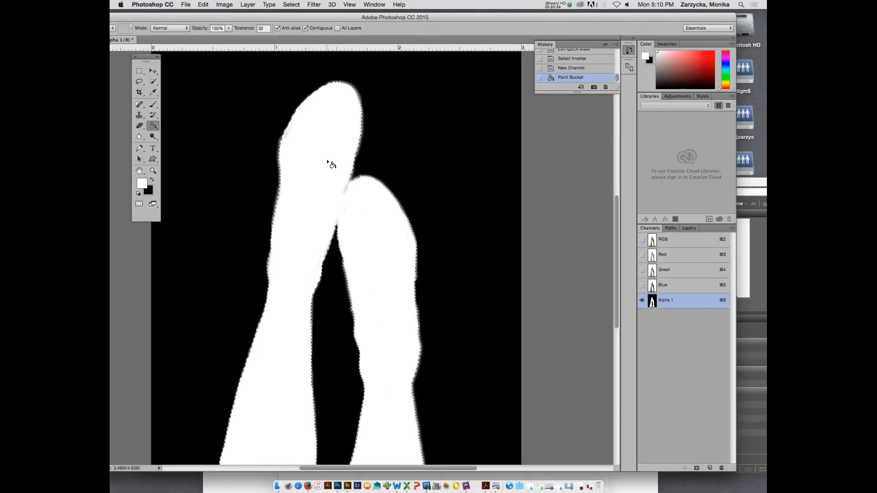
Rename the new alpha channel as legs.
double_click(666, 301)
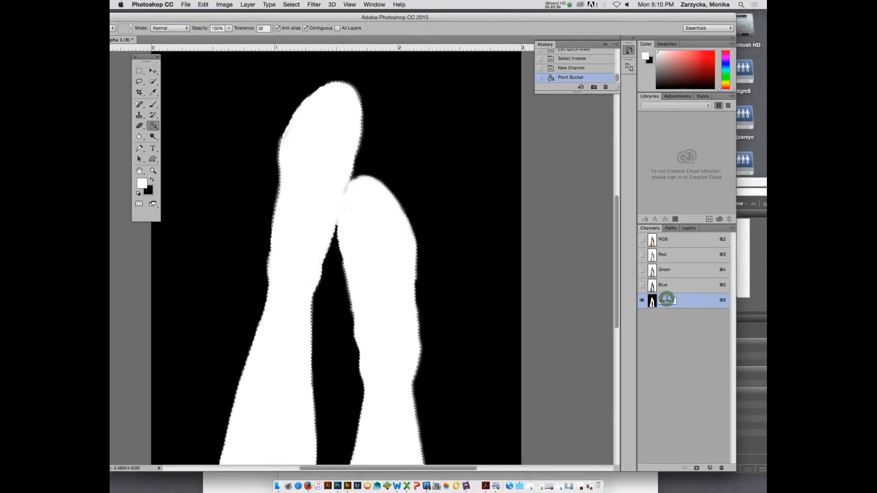
text(legs)
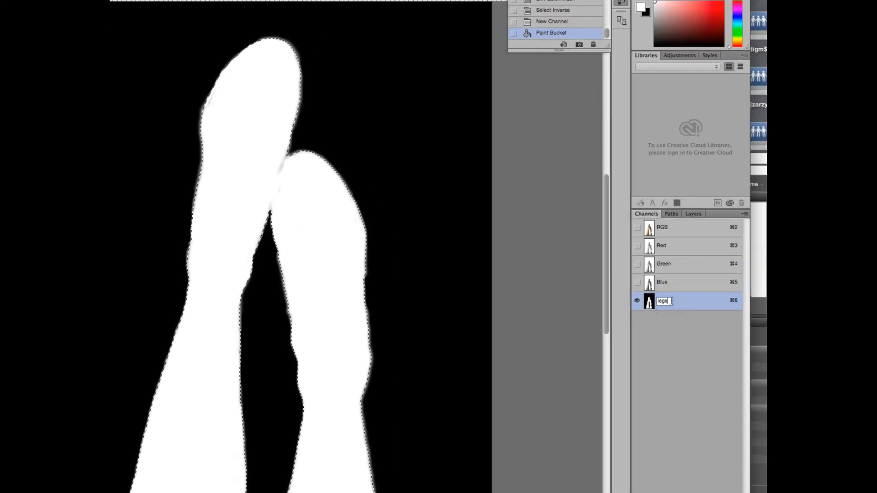
click(693, 307)
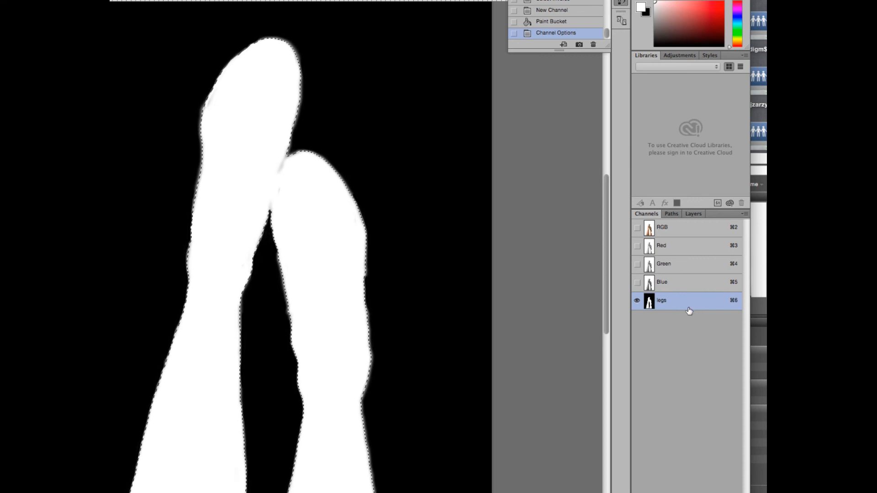
Return to the RGB composite, briefly show the legs channel as an overlay to check it, and clear the selection.
click(676, 231)
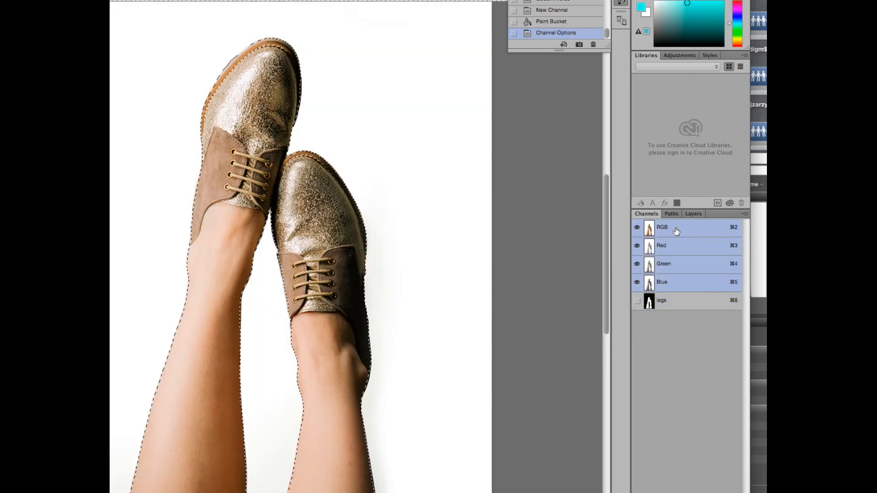
click(637, 301)
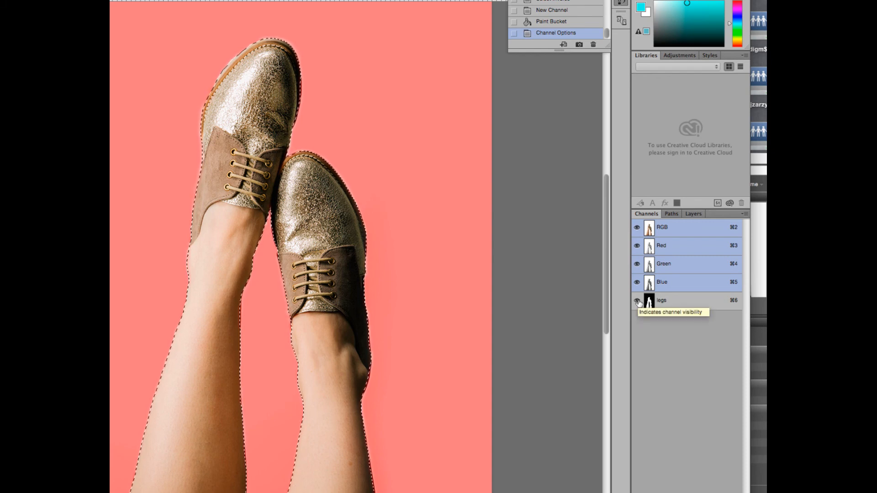
click(638, 301)
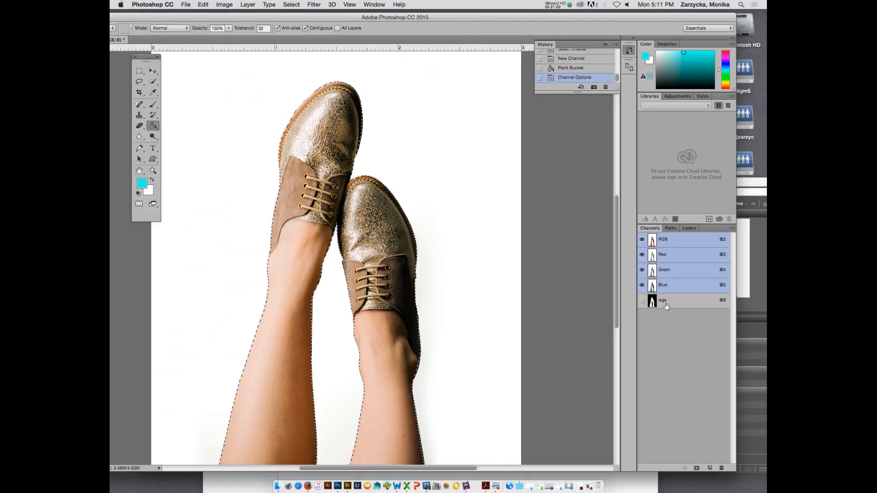
key(super+d)
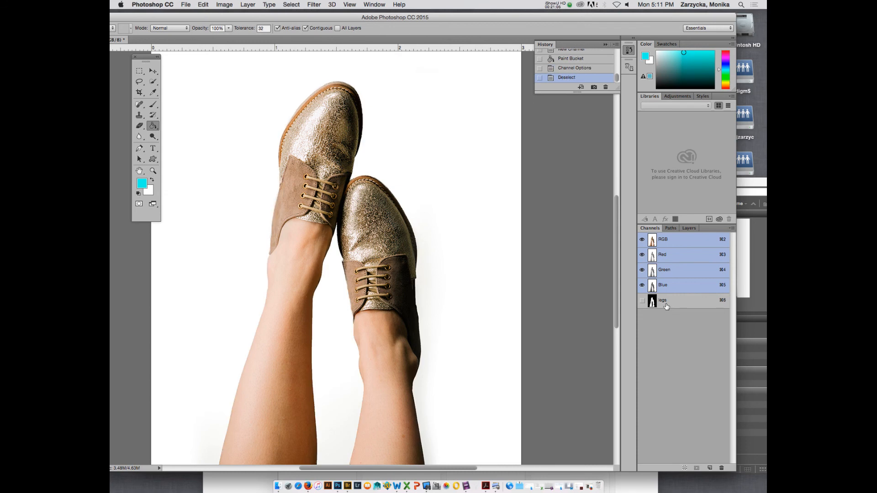
click(555, 5)
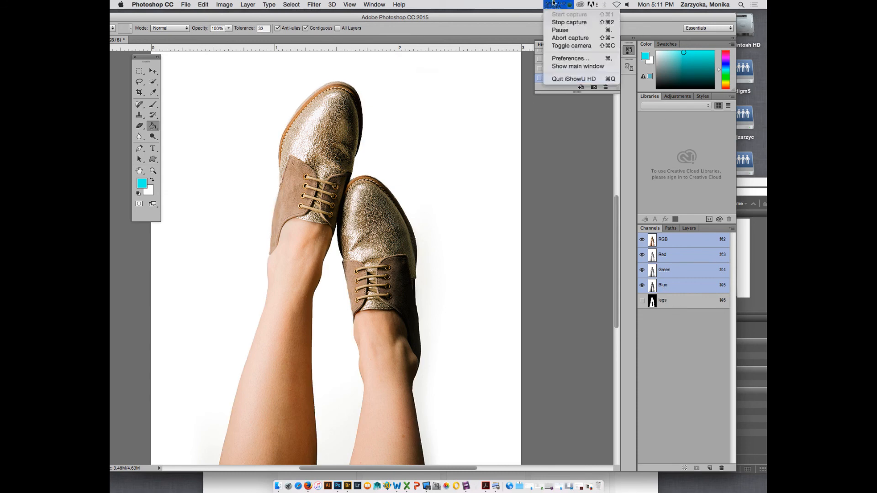
click(564, 32)
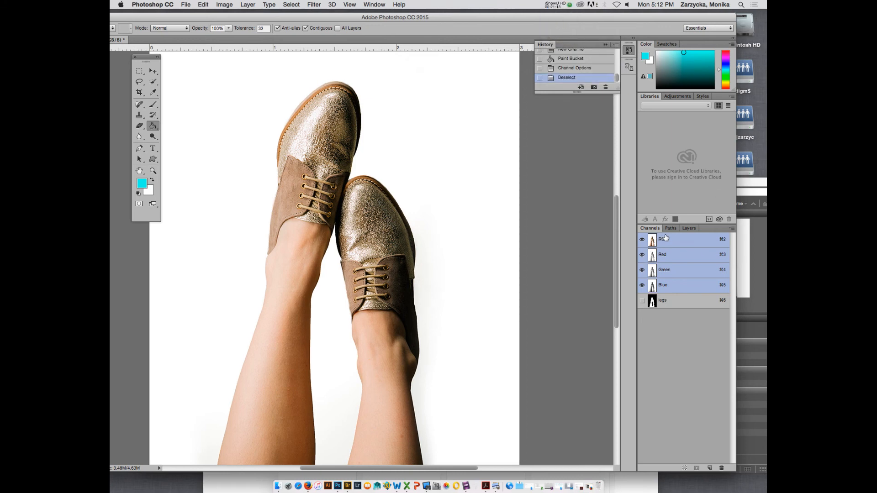
Load the legs channel of legs.jpg as a new selection.
click(693, 229)
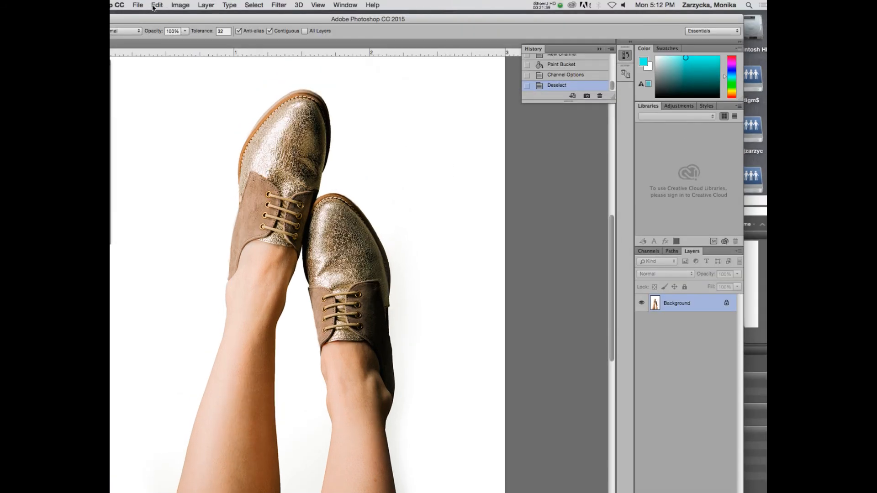
click(255, 5)
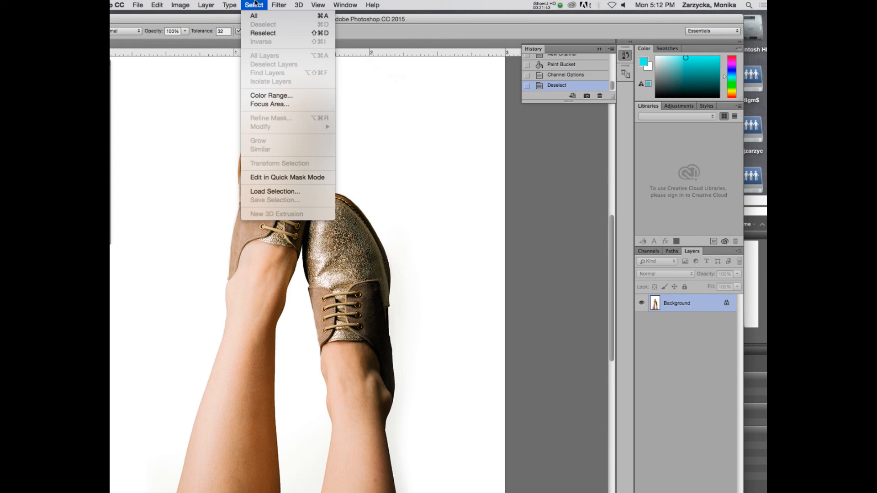
click(272, 191)
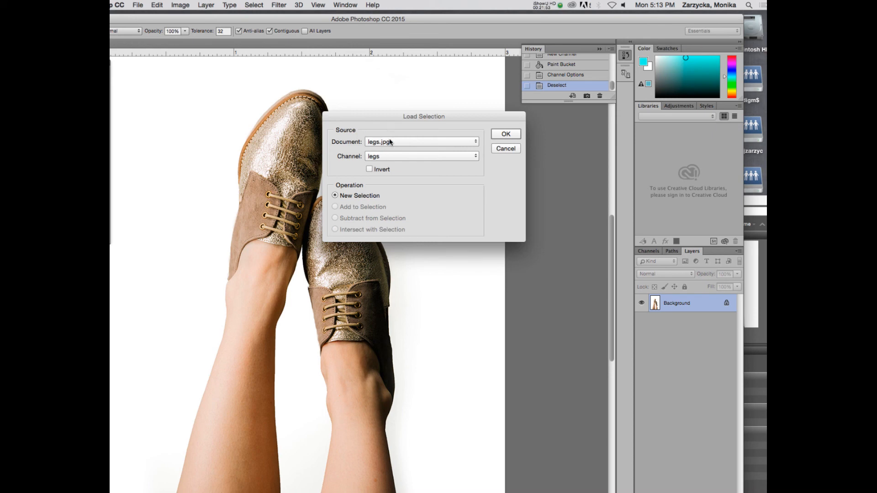
click(407, 158)
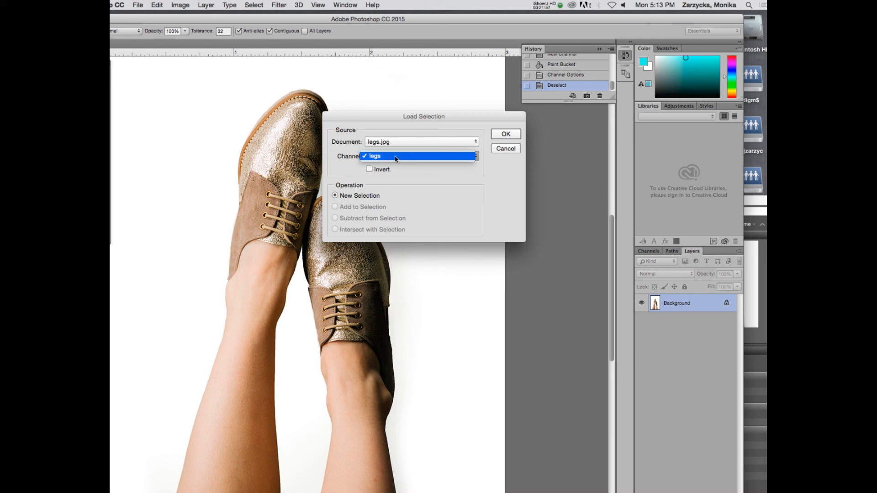
click(396, 159)
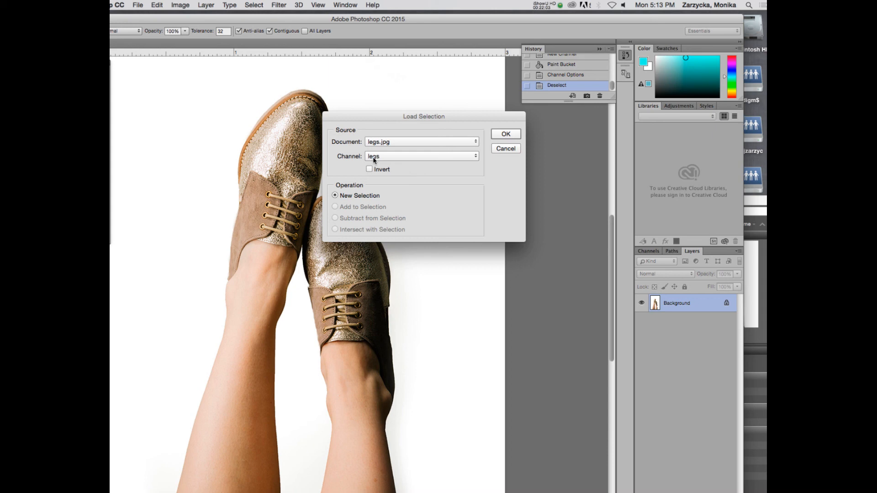
click(506, 134)
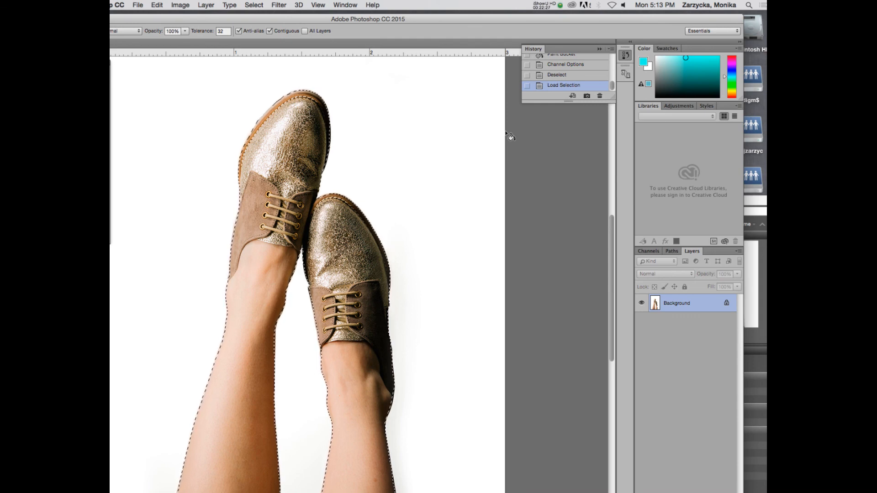
Copy the selected legs onto a new layer and name that layer legs.
key(ctrl+j)
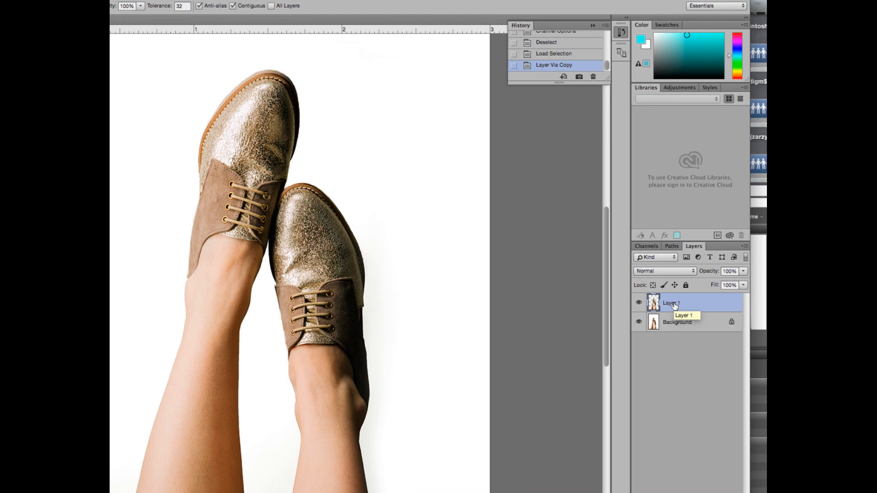
double_click(674, 304)
text(legs)
key(Return)
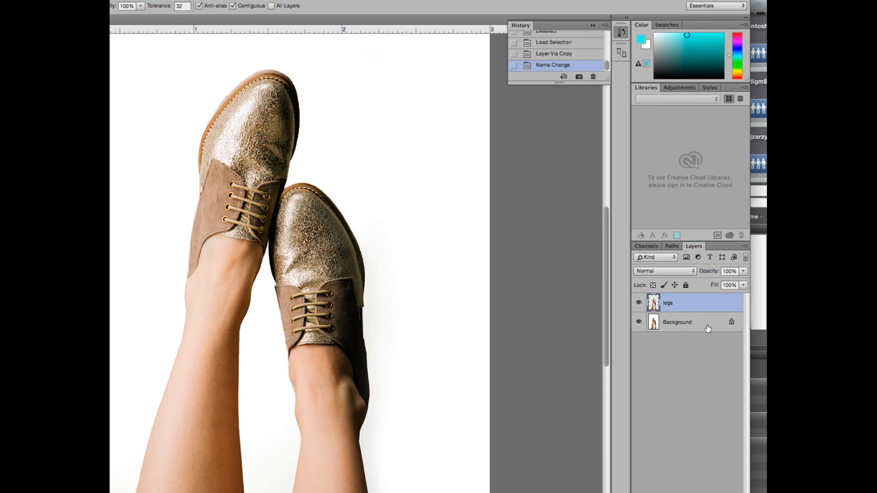
Unlock the original Background layer and delete it, confirming the deletion.
click(707, 329)
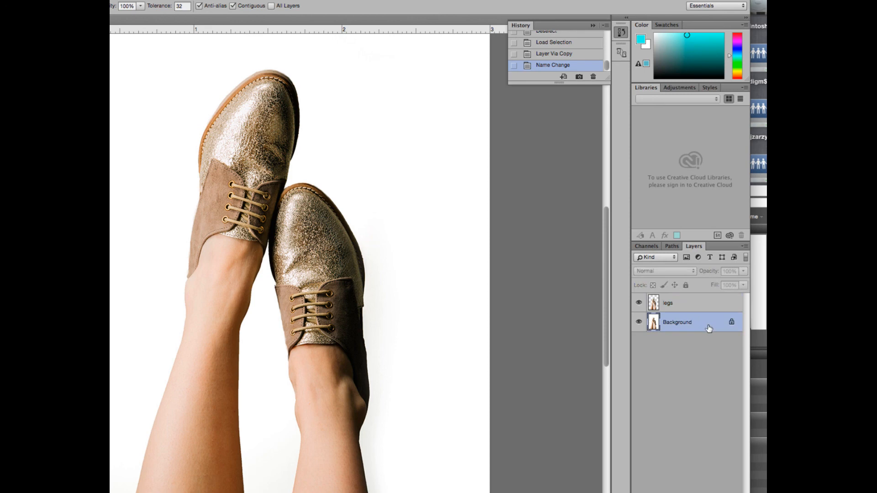
click(732, 323)
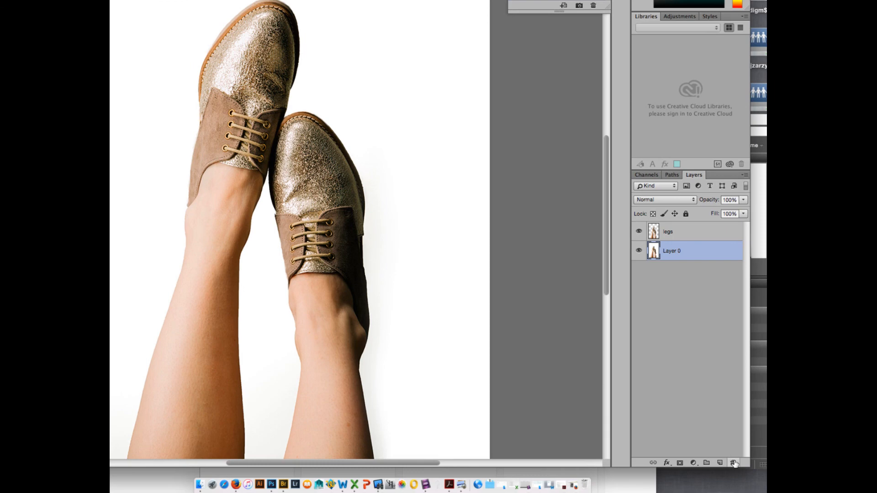
click(733, 463)
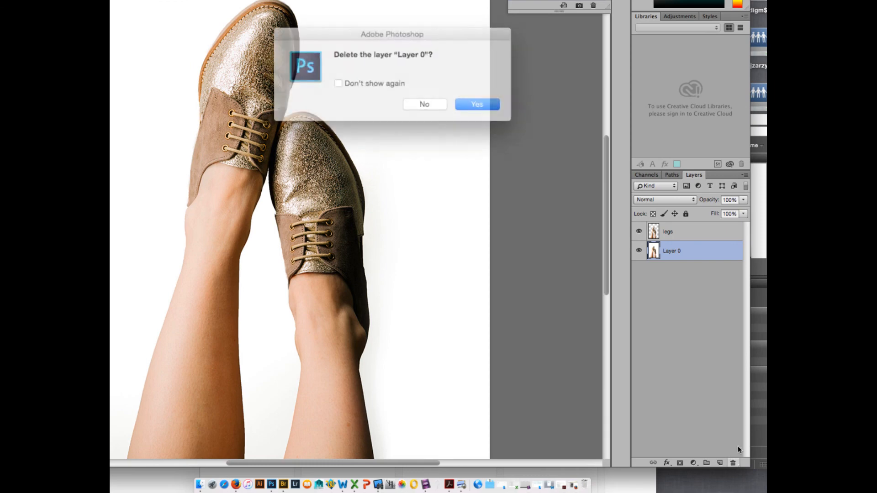
click(466, 101)
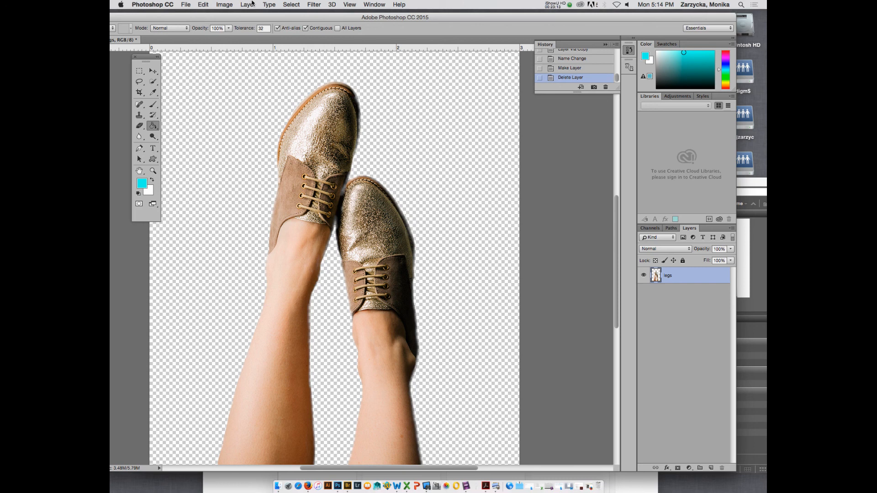
Enlarge the canvas of the legs image to 8 inches wide by 6 inches high, keeping the centre anchor.
click(235, 5)
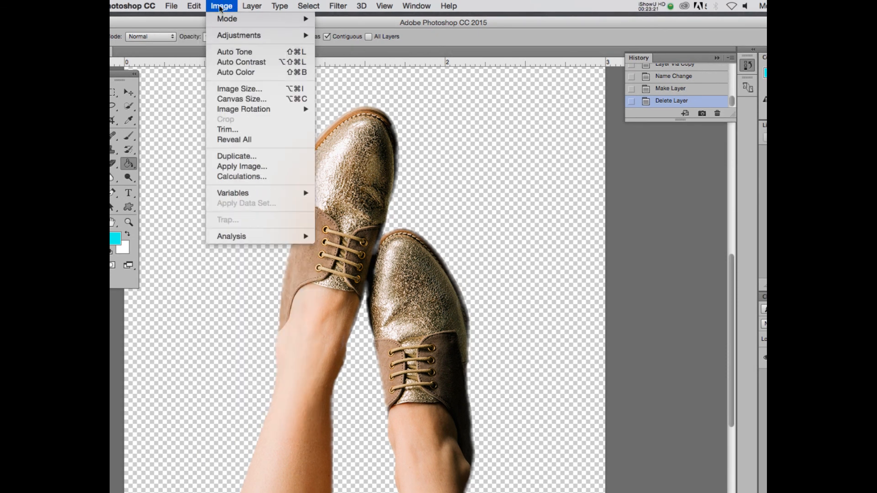
click(248, 97)
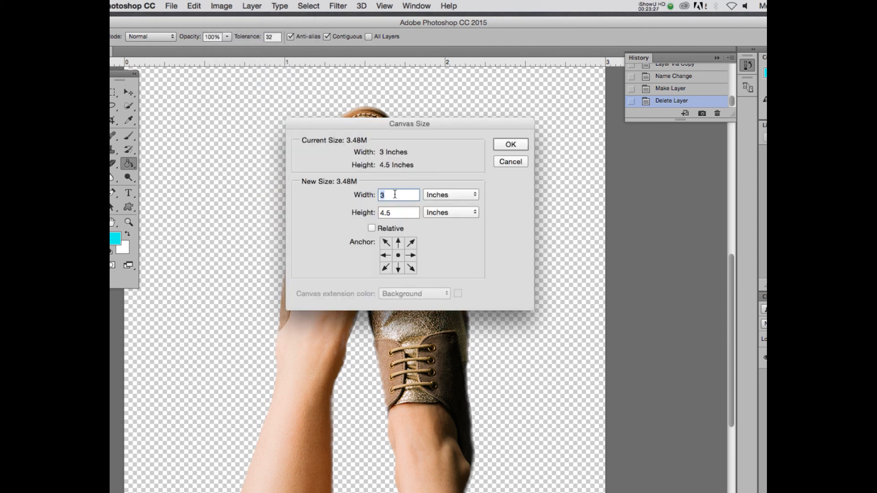
text(8)
key(Tab)
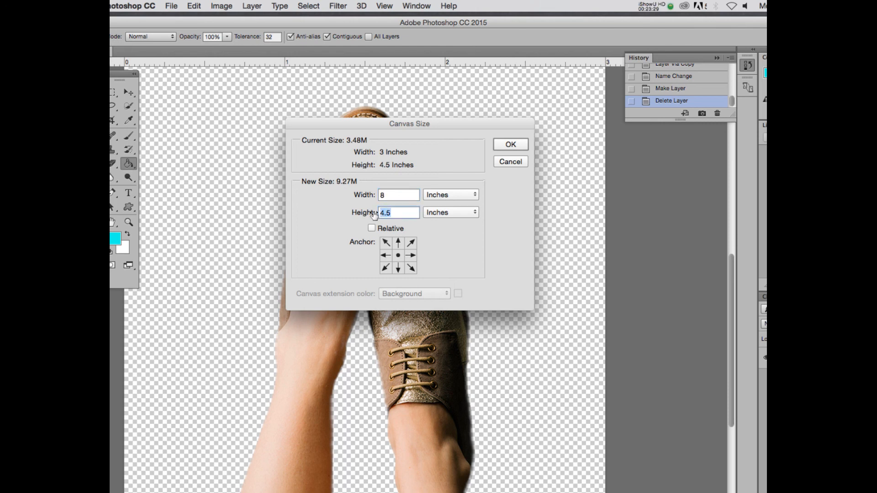
text(6)
click(511, 145)
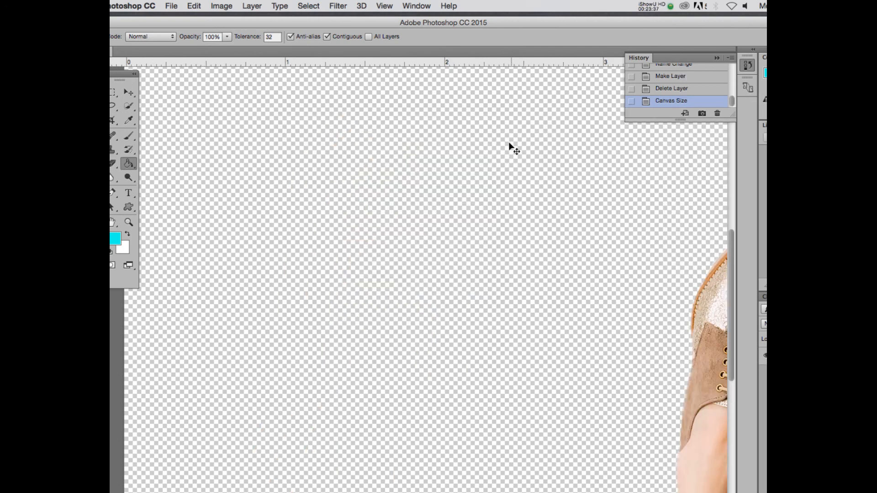
key(super+minus)
key(super+minus)
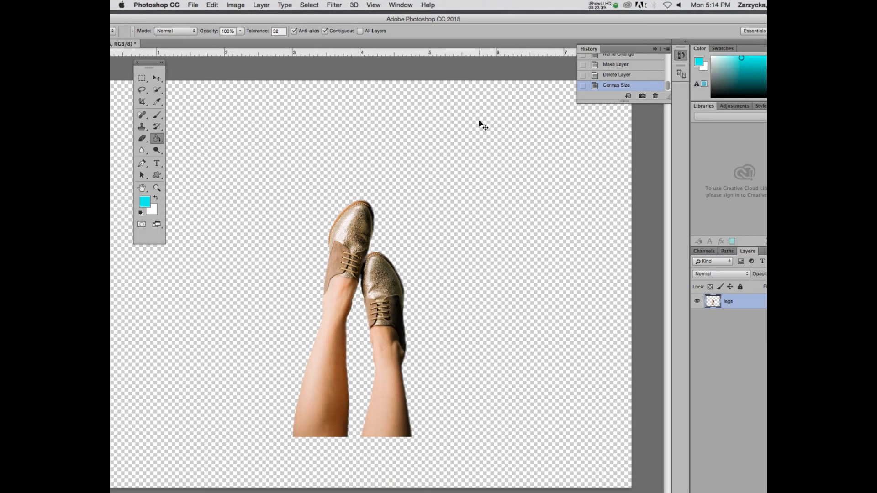
key(super+minus)
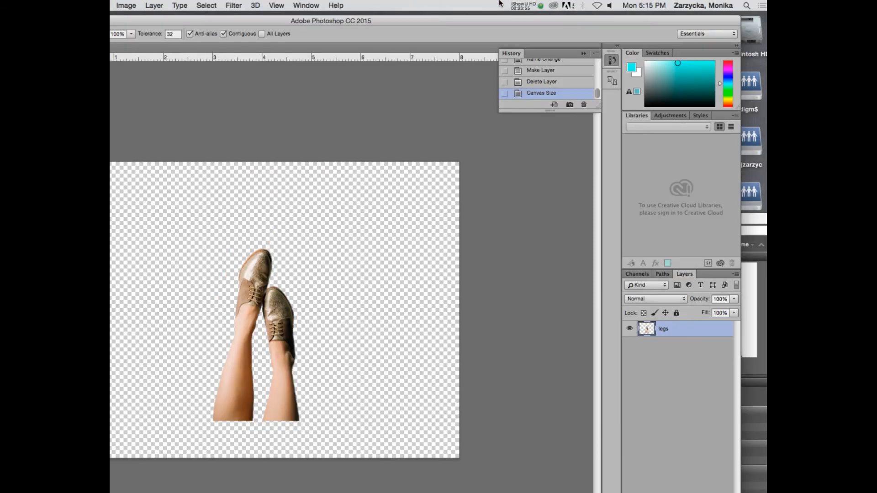
click(520, 6)
click(530, 37)
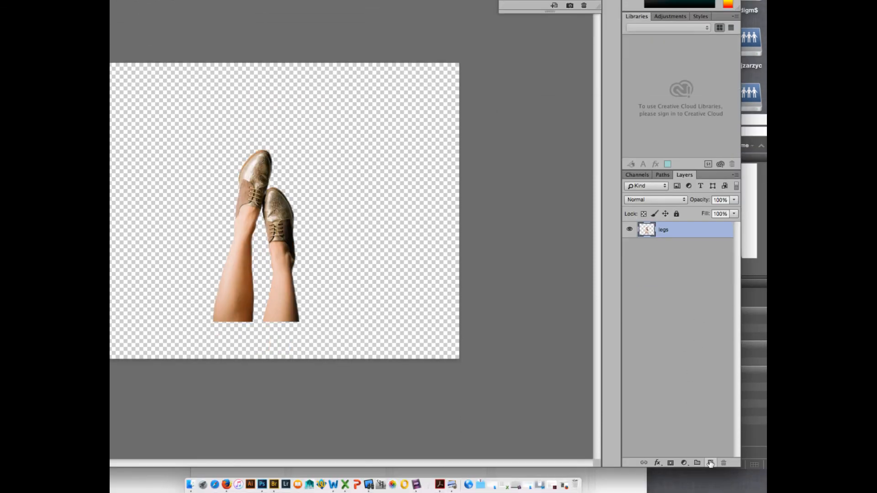
Add a new layer named background and move it beneath the legs layer.
click(711, 492)
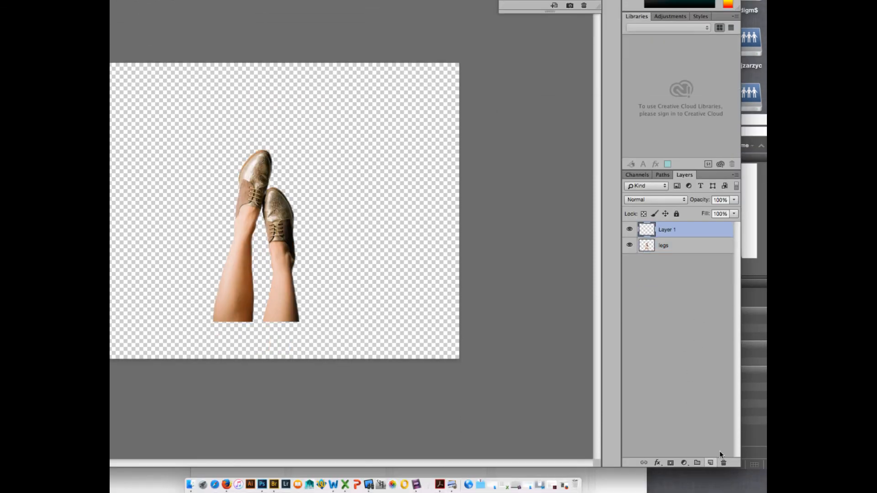
double_click(667, 230)
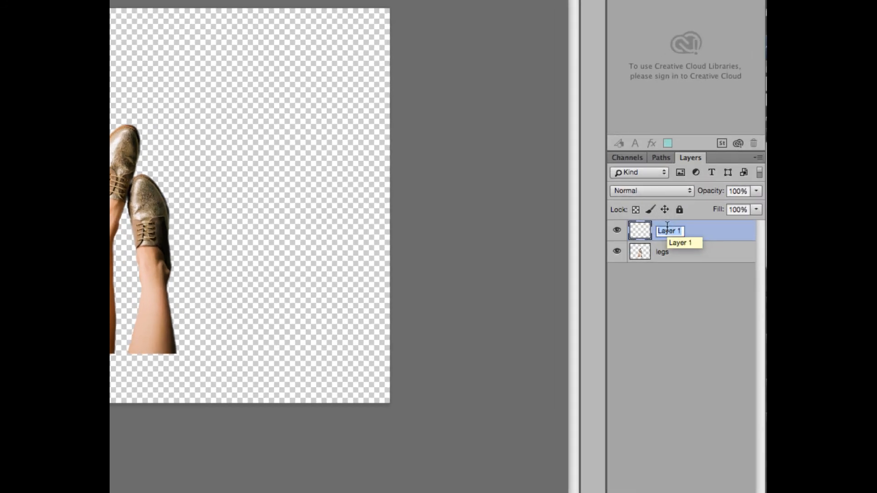
text(background)
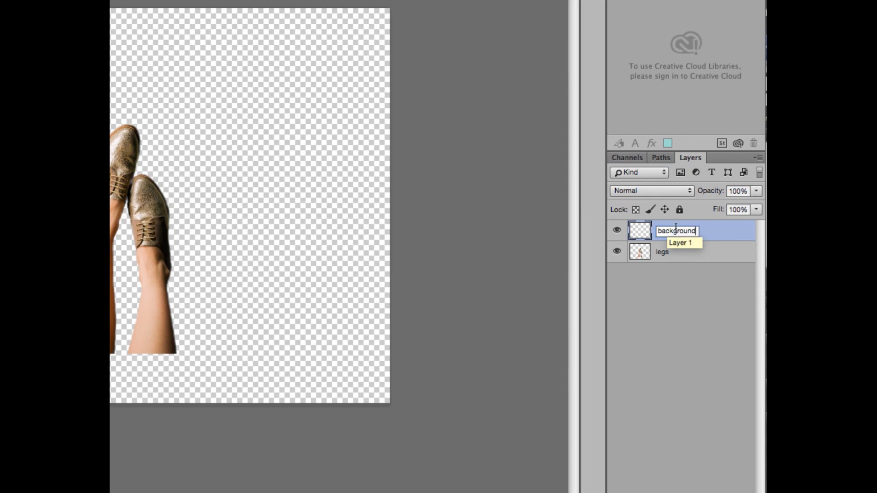
click(727, 236)
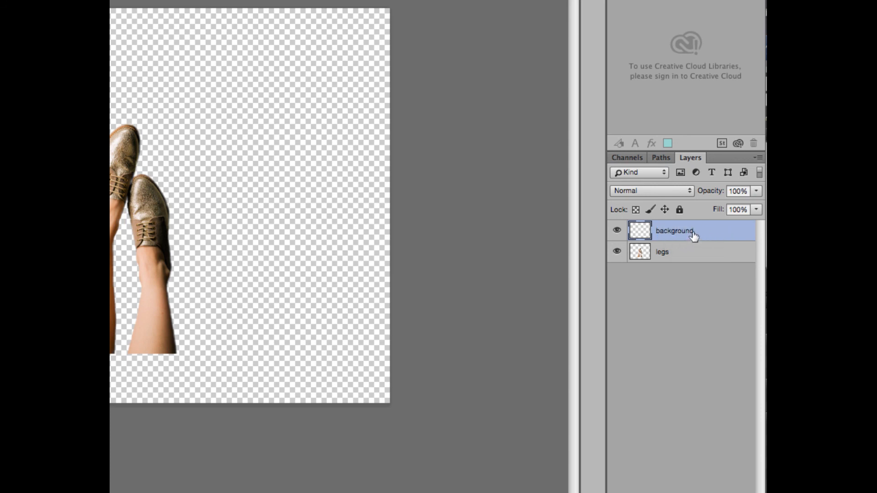
drag(701, 233, 698, 255)
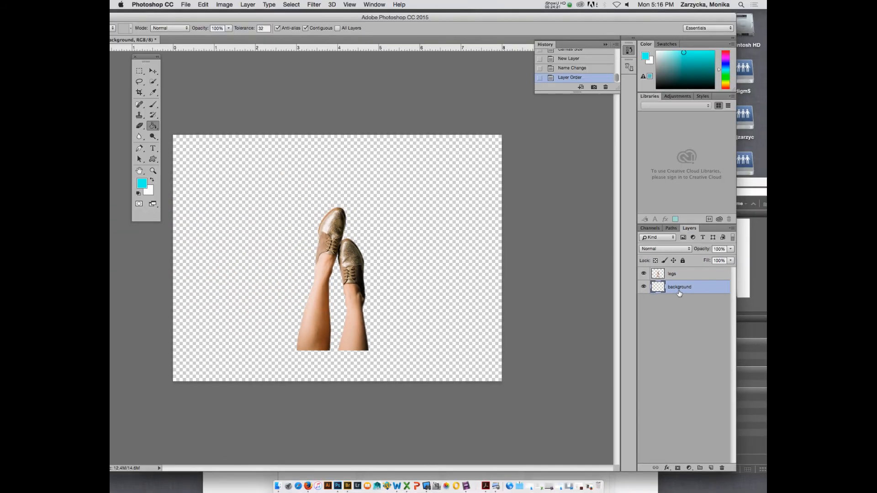
Set the foreground color to a bright, saturated orange-yellow with a hue of 42°.
click(143, 188)
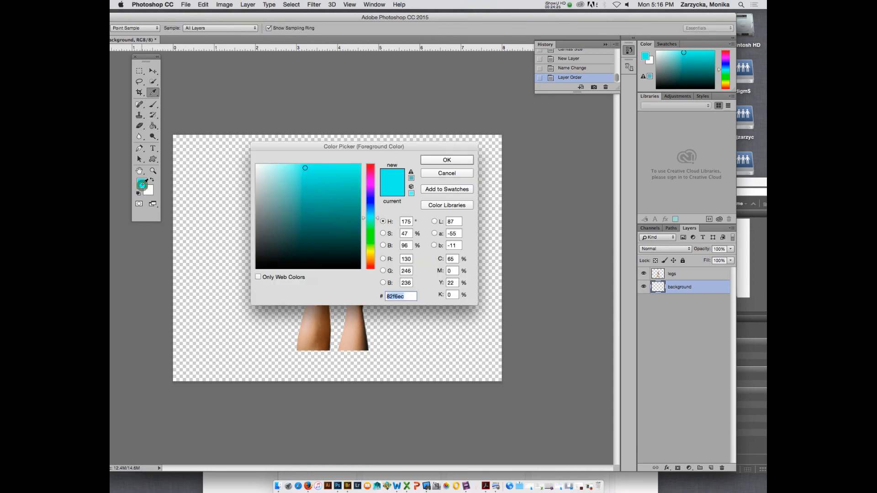
drag(372, 249, 373, 265)
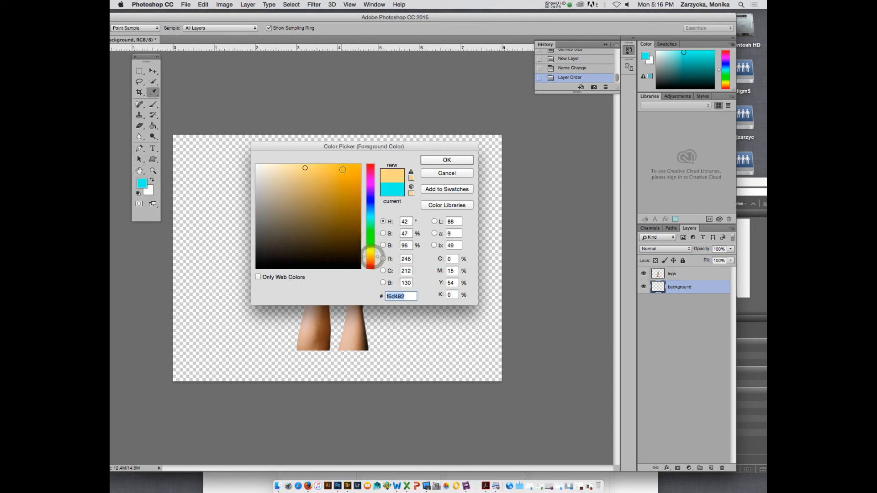
click(343, 169)
click(433, 160)
Fill the whole background layer with the orange-yellow foreground color using the Paint Bucket tool.
key(g)
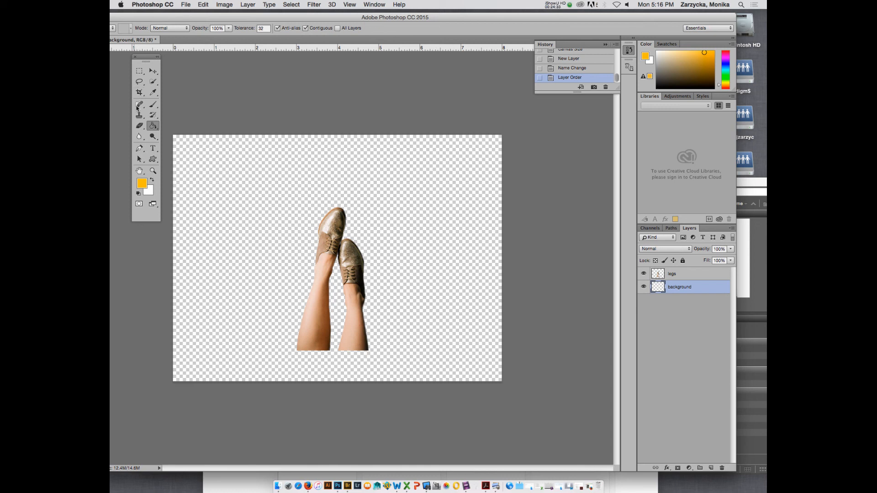
click(154, 128)
click(154, 128)
click(288, 192)
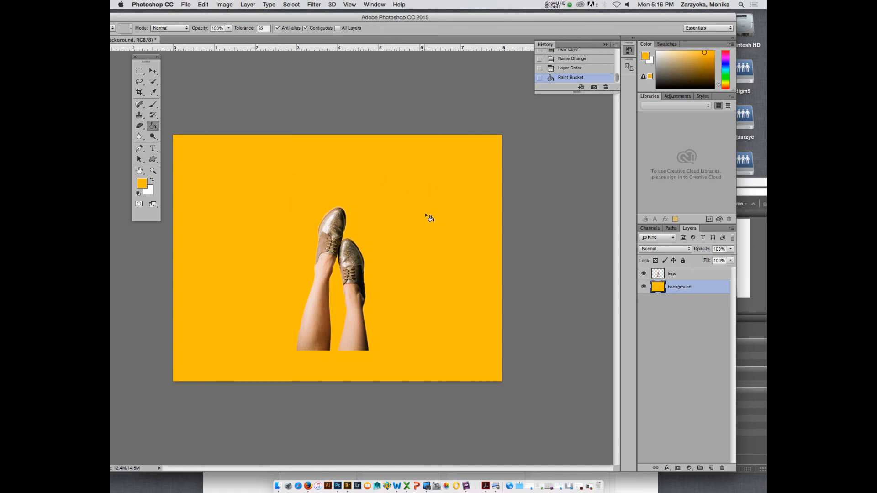
click(554, 3)
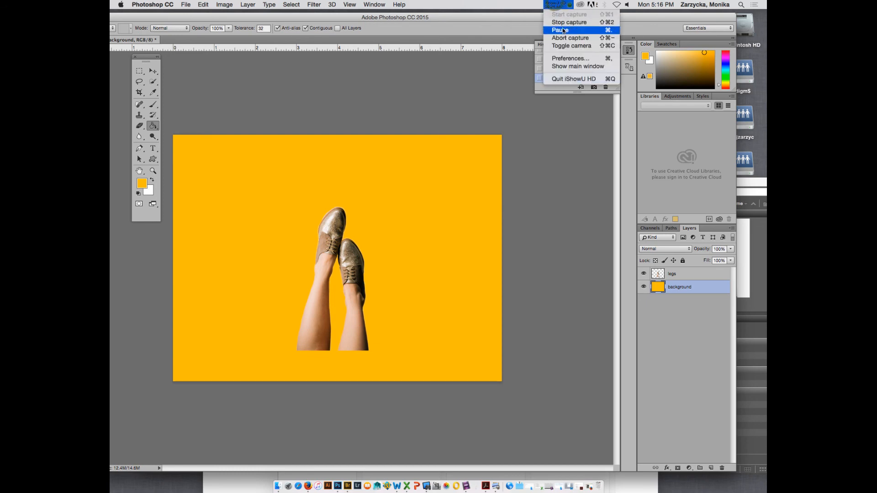